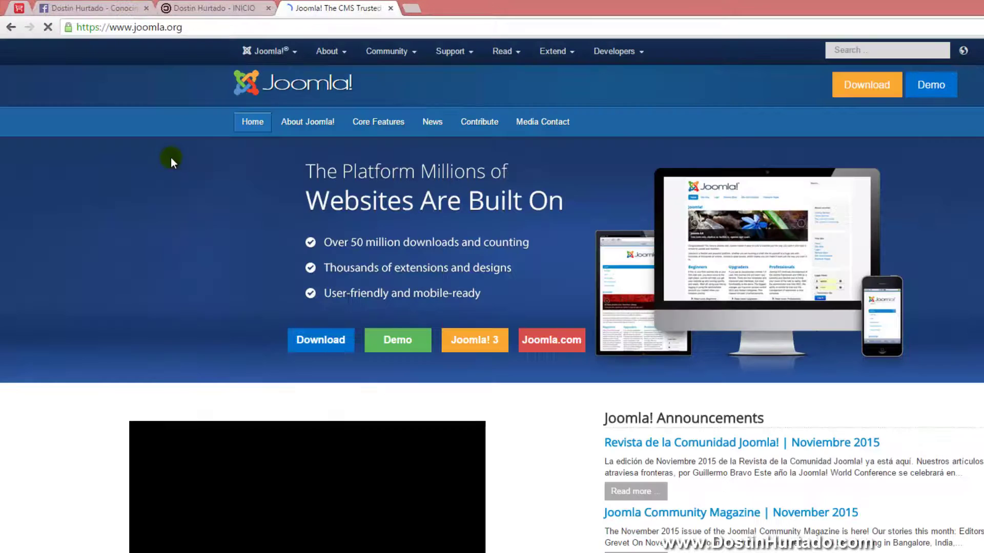
Start the Joomla download and confirm the 3.4.5 package already sits in Offline, then cancel
click(332, 350)
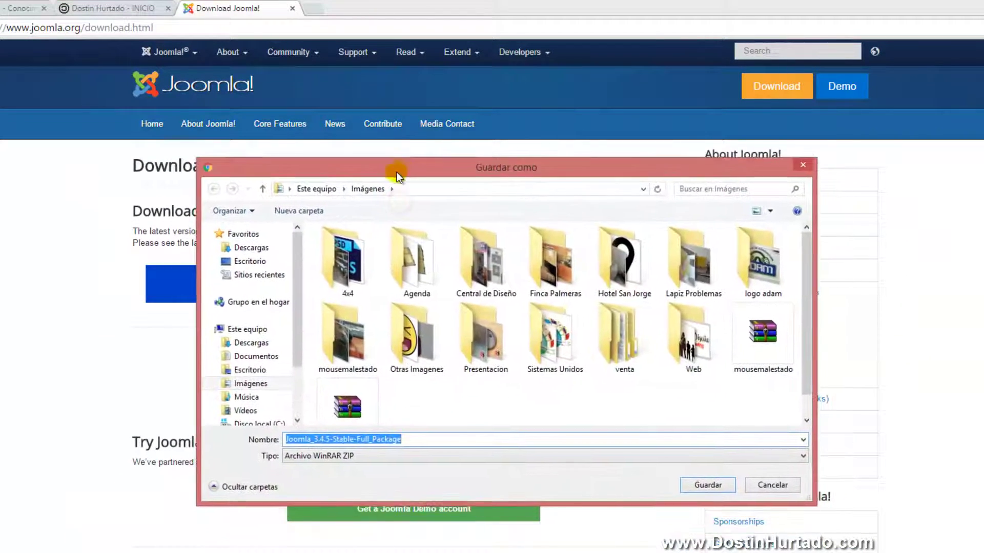
click(256, 261)
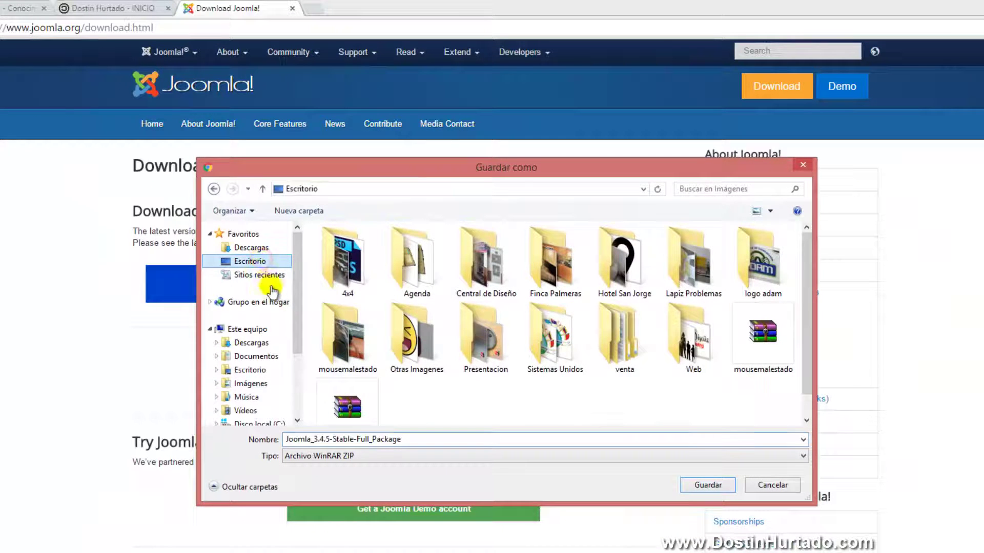
double_click(682, 277)
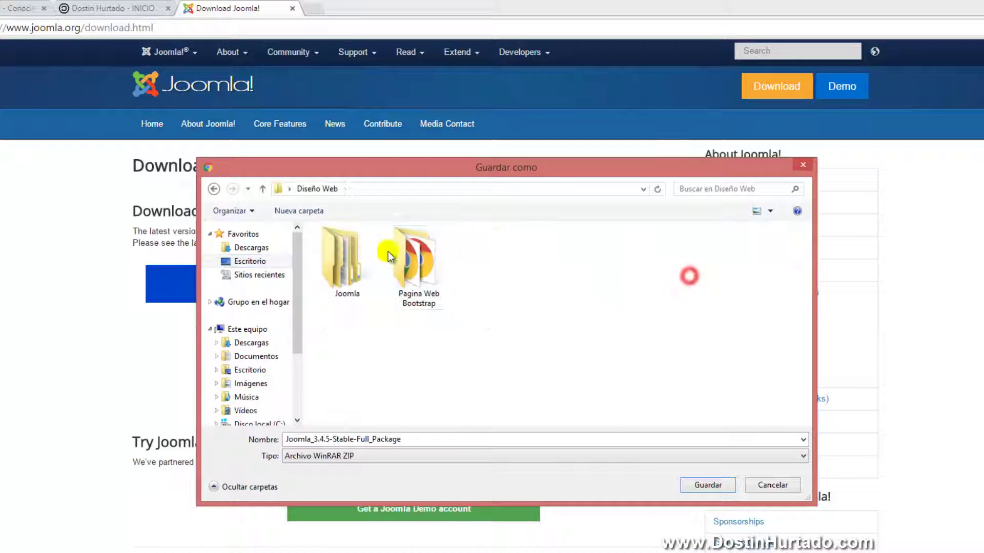
double_click(352, 258)
double_click(352, 248)
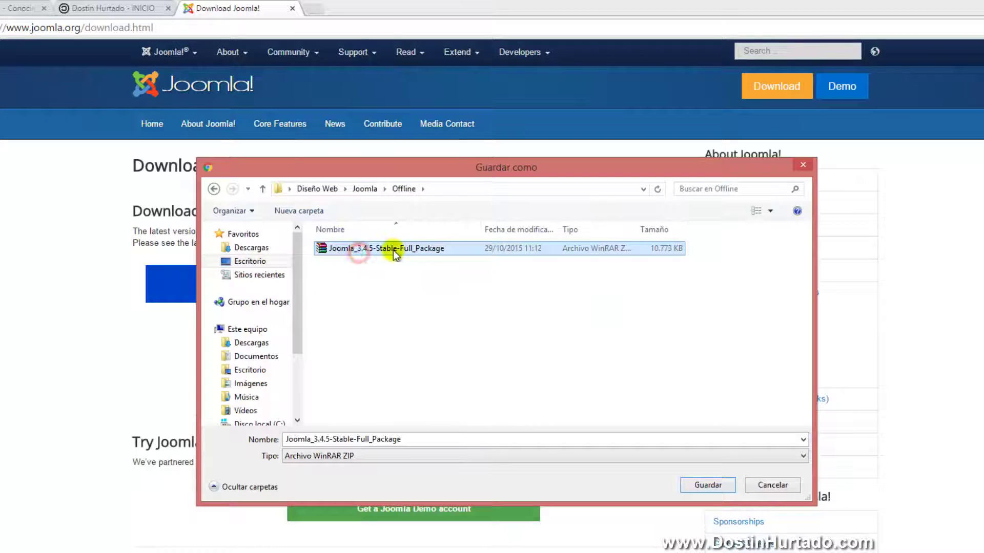
click(768, 485)
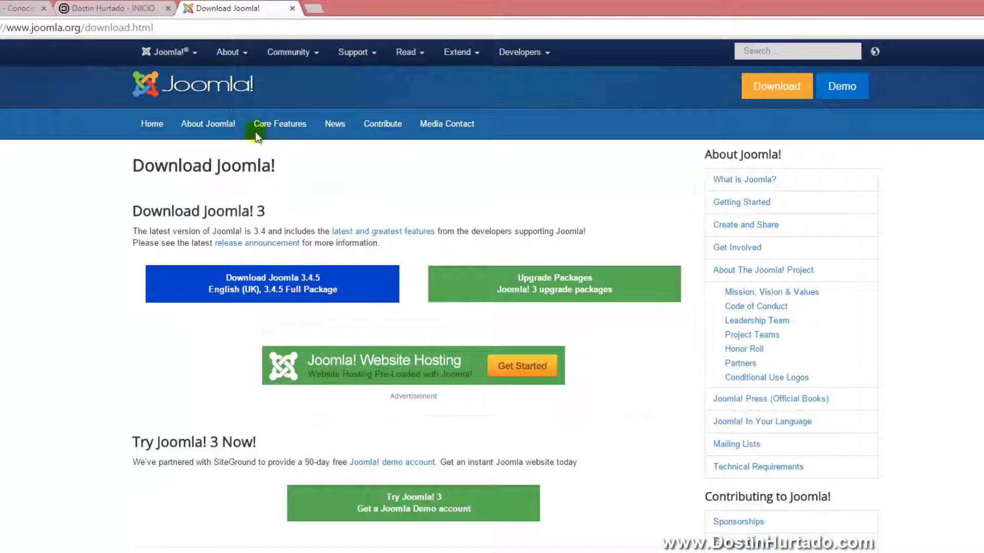
Search Google for 'xampp' in a new tab and open the apachefriends.org site
click(231, 25)
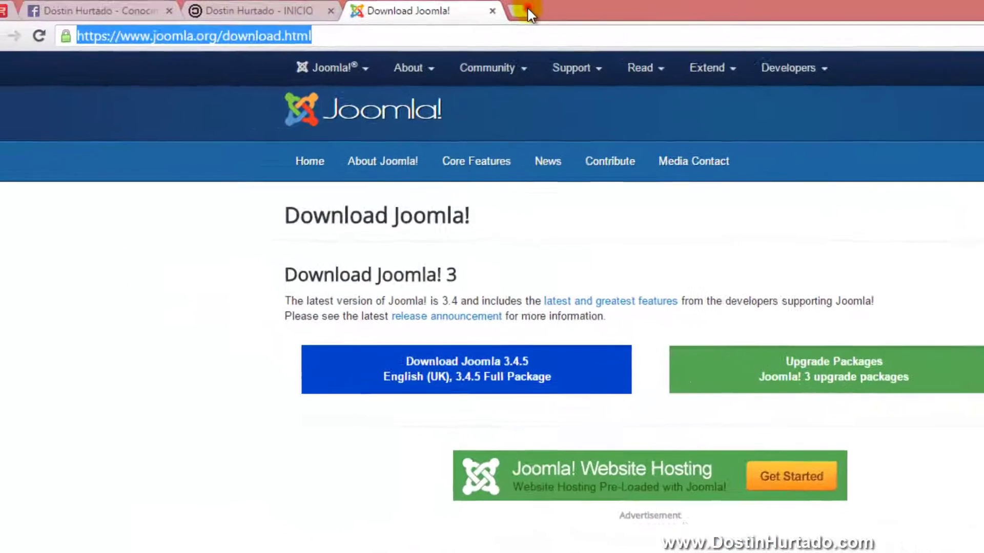
click(526, 11)
text(xampp)
key(Return)
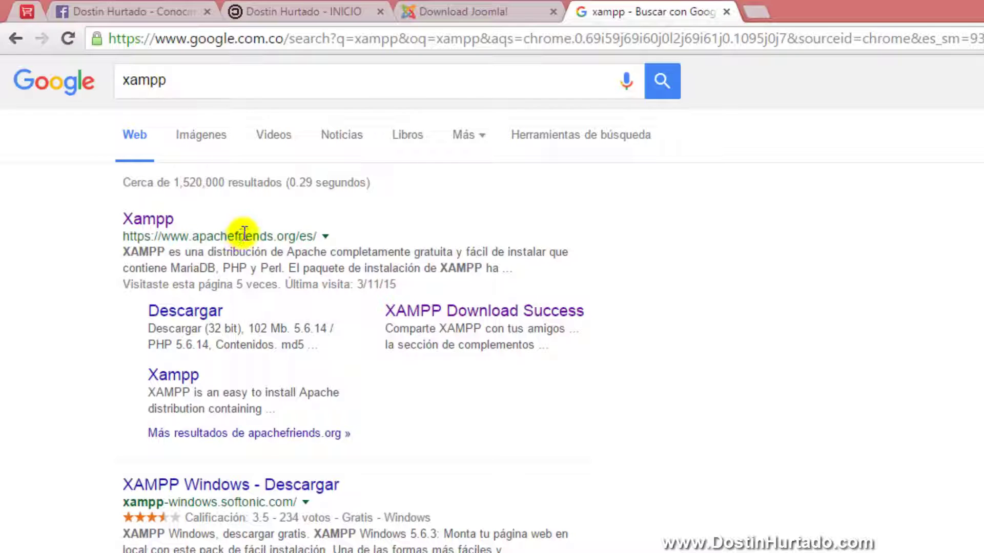
click(140, 219)
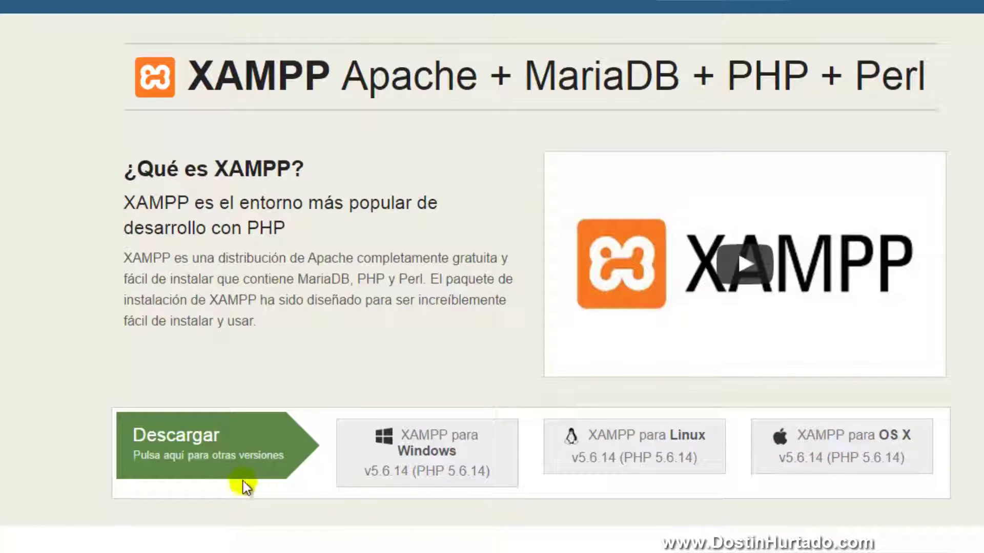
Start the XAMPP for Windows download and confirm the installer is already in Diseño Web > Joomla > Offline
click(415, 454)
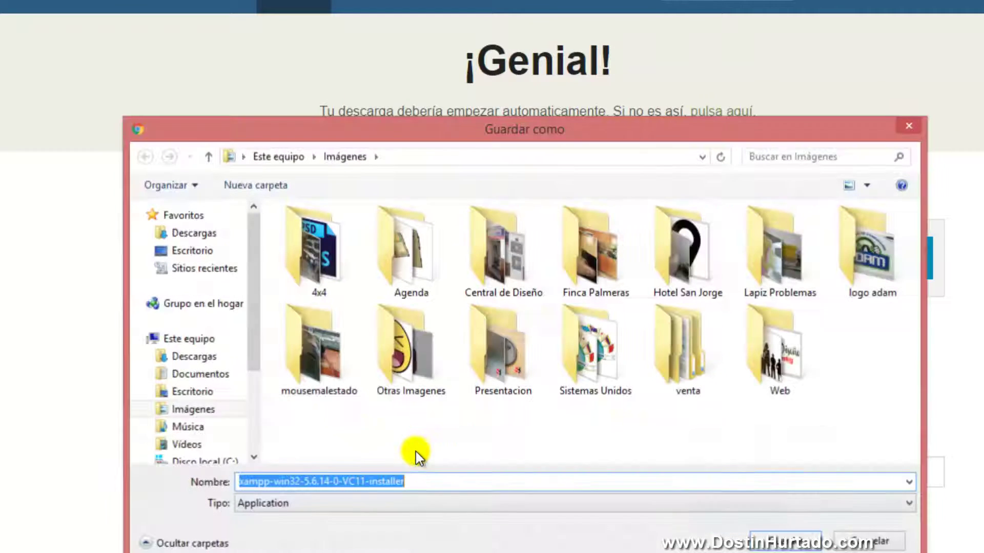
click(185, 252)
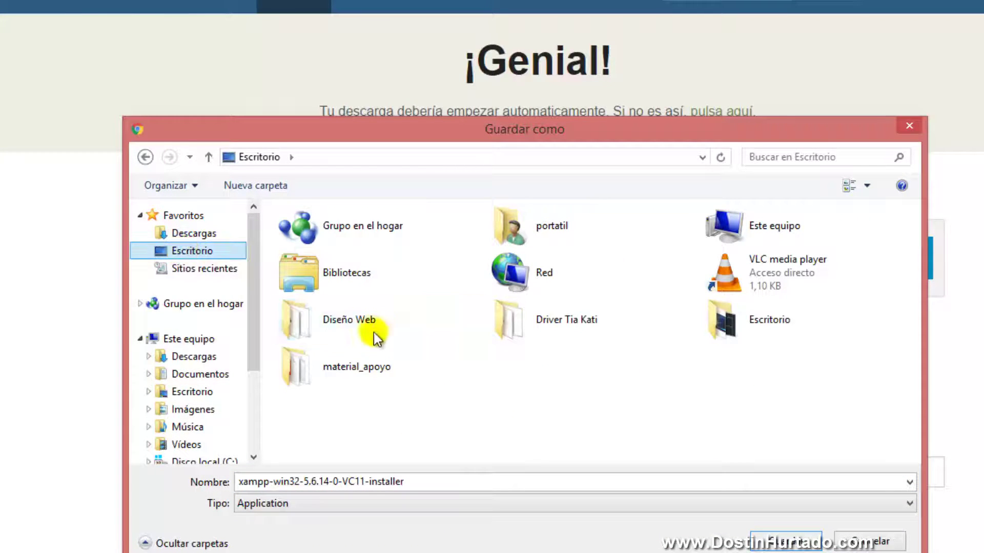
double_click(365, 320)
double_click(326, 256)
double_click(337, 233)
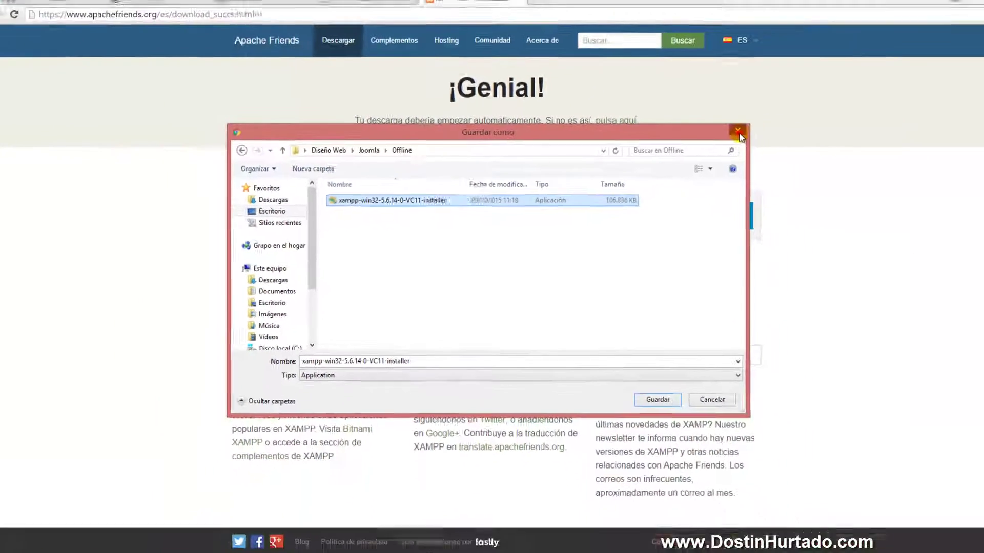
key(Return)
key(super+e)
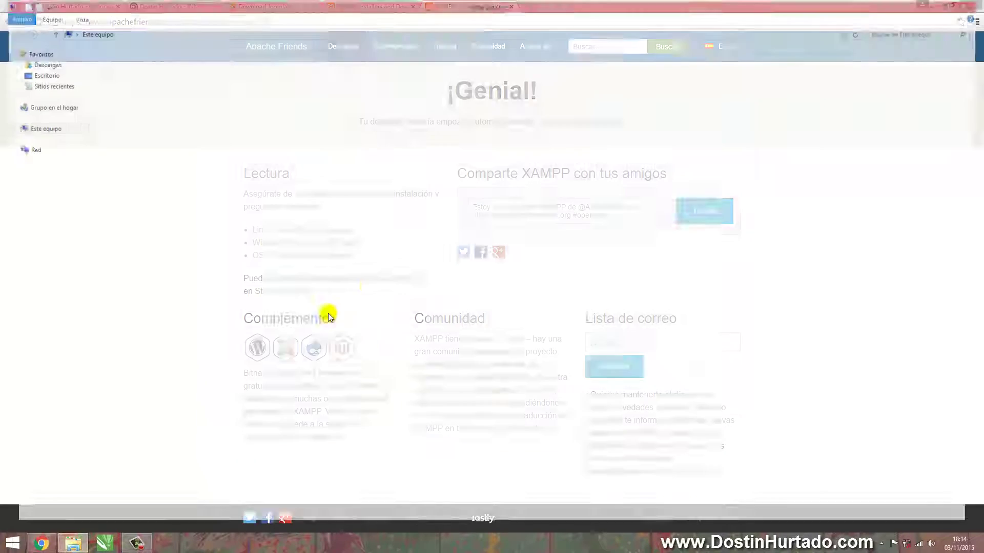
Browse to Escritorio > Diseño Web > Joomla > Offline and launch xampp-win32-5.6.14-0-VC11-installer
click(21, 74)
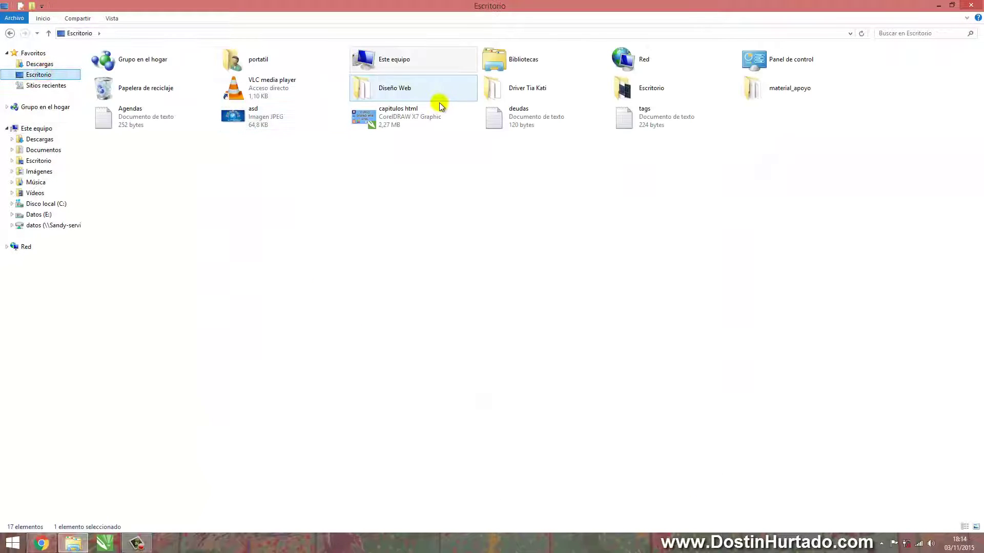
double_click(402, 90)
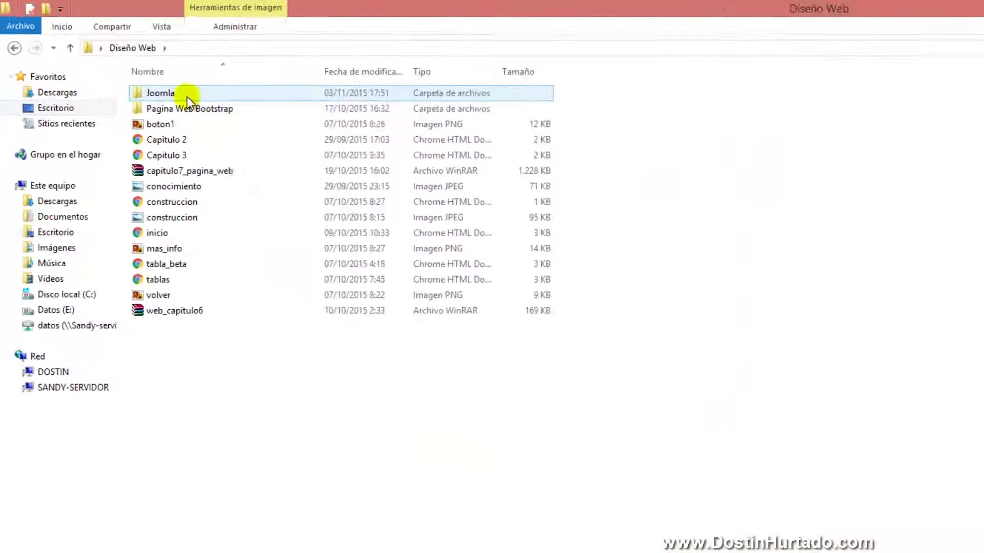
double_click(187, 97)
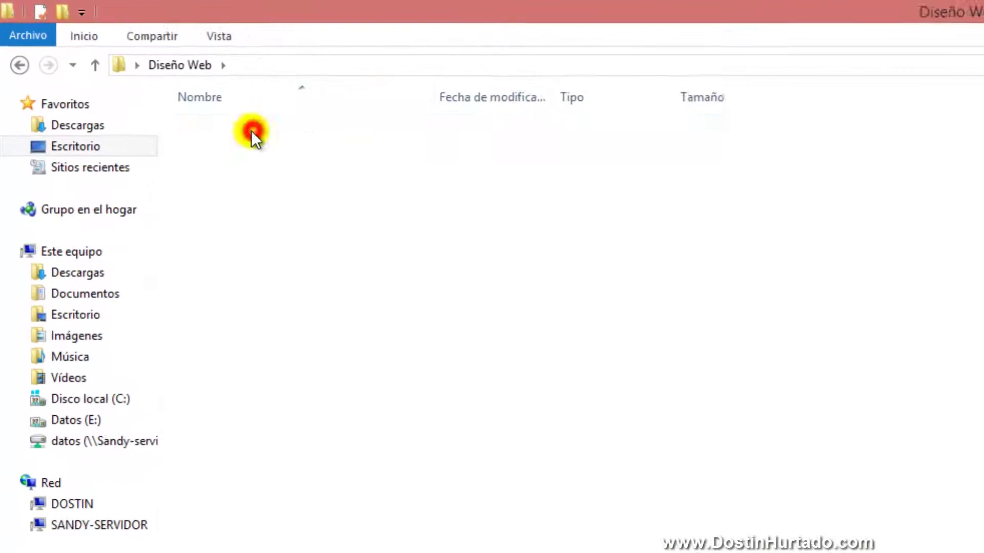
double_click(176, 96)
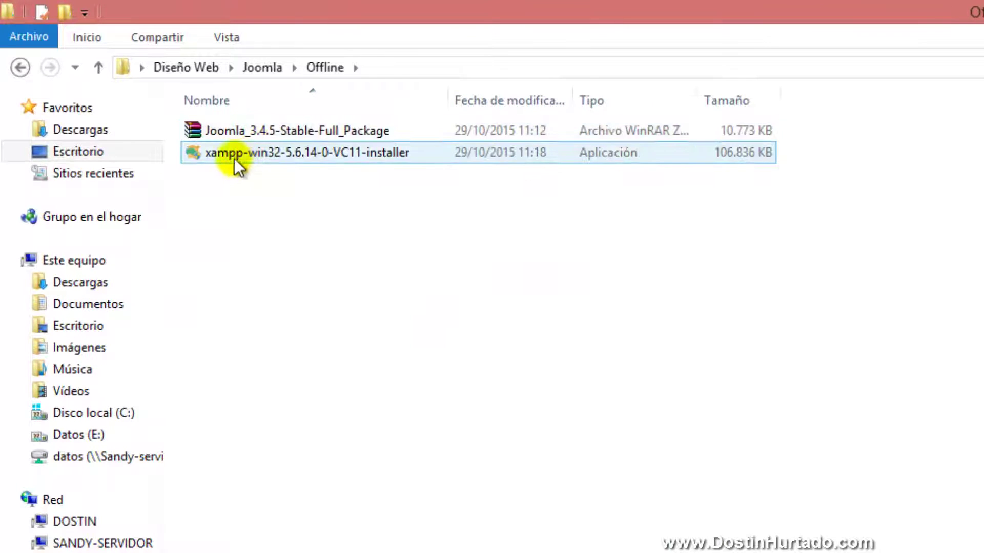
click(233, 158)
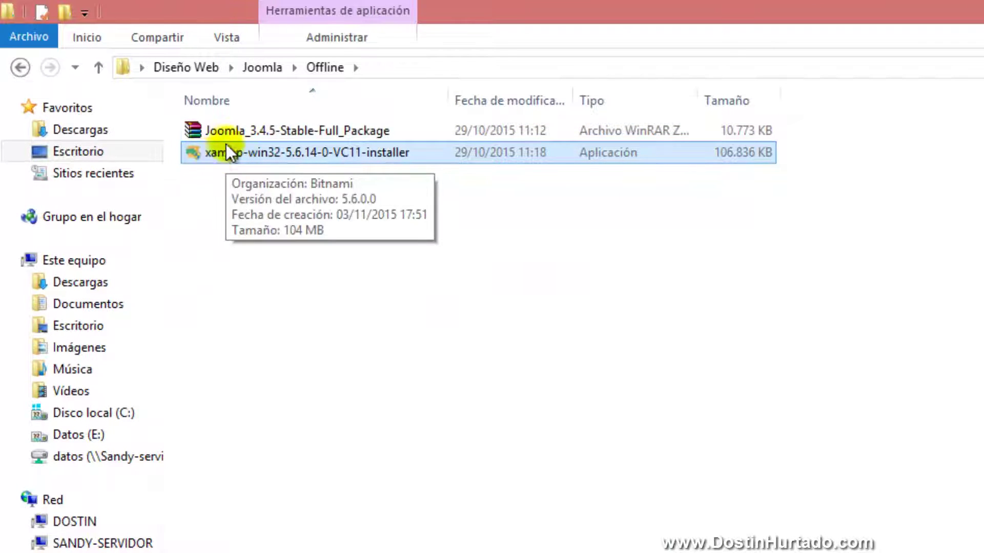
click(232, 131)
ctrl+click(242, 163)
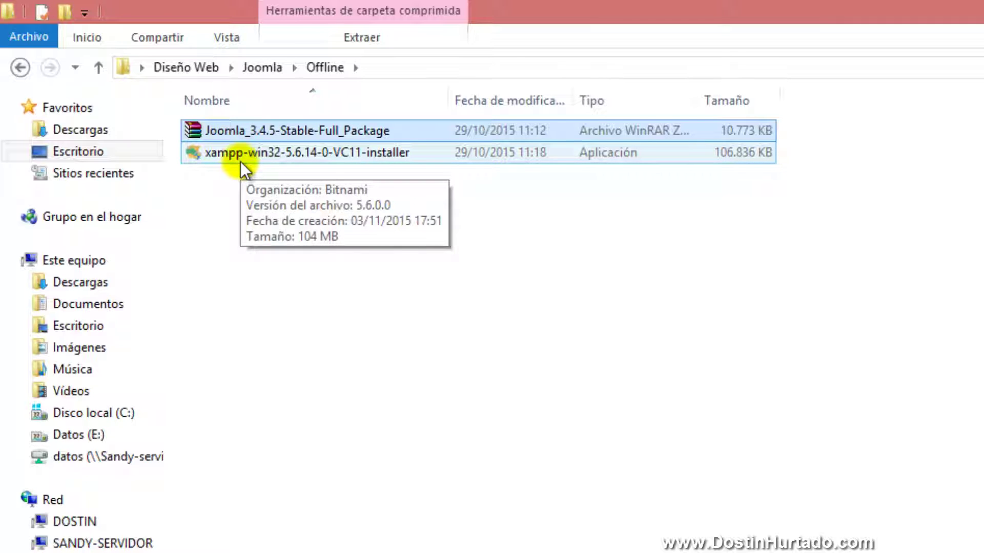
click(237, 163)
double_click(222, 153)
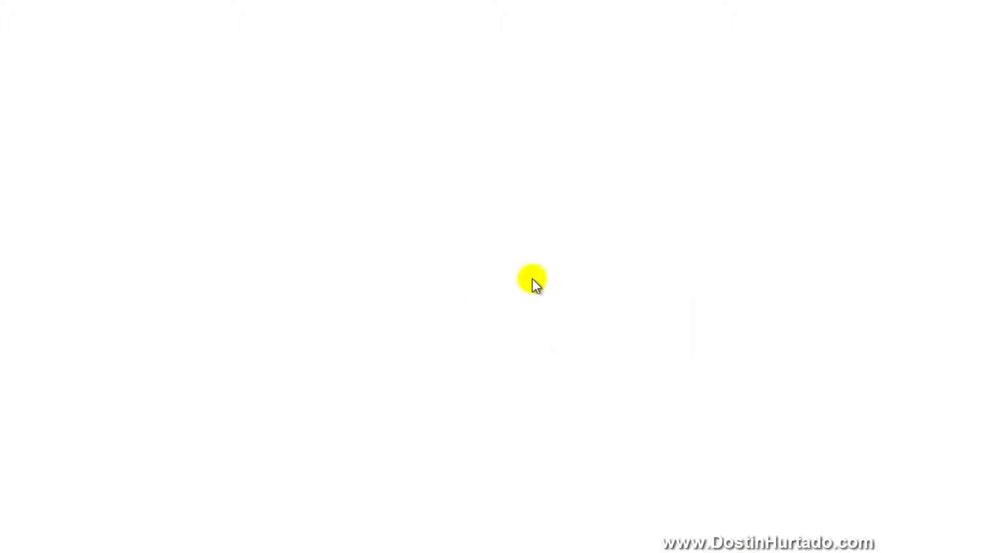
Step the XAMPP installer to the C:\xampp folder, then abort setup after the folder-not-empty warning
click(489, 288)
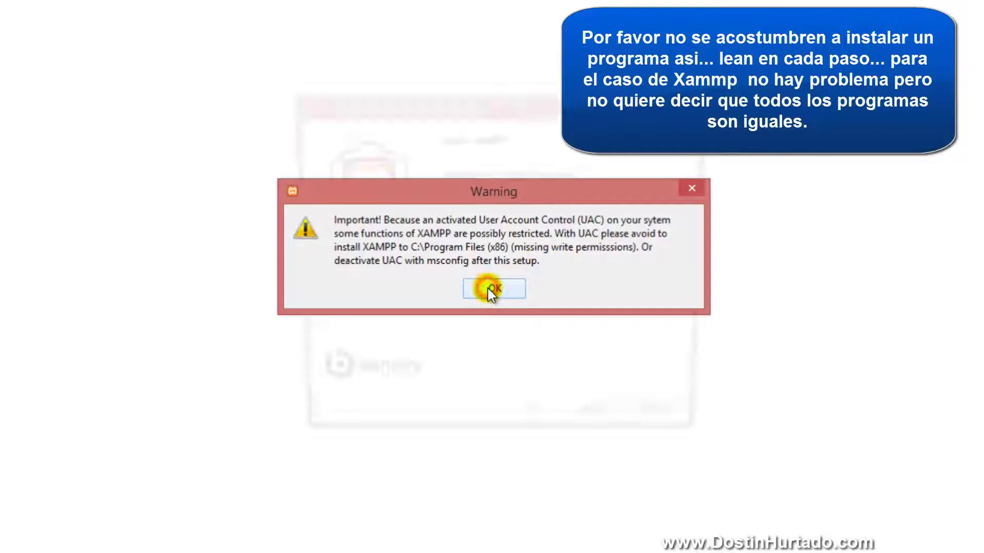
click(595, 429)
click(602, 429)
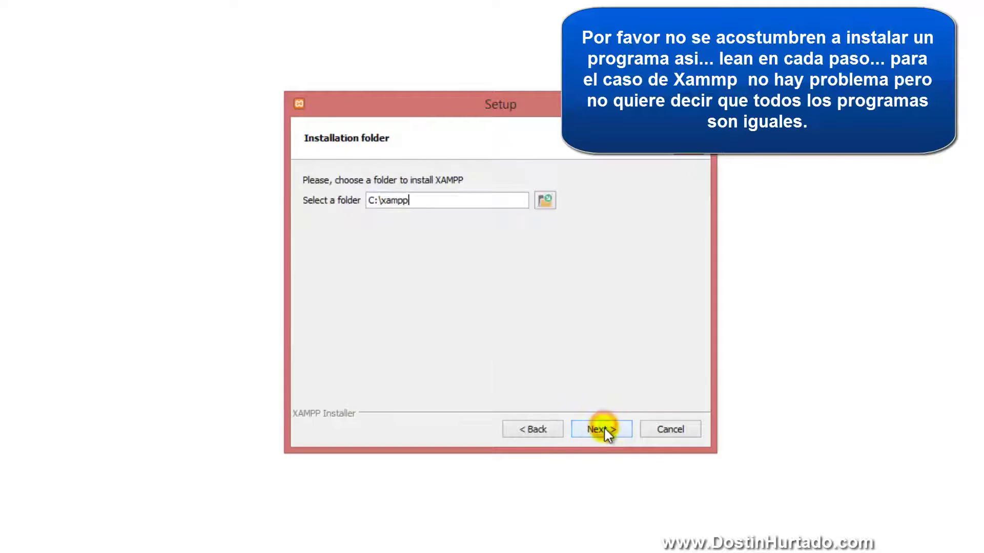
click(600, 429)
click(505, 274)
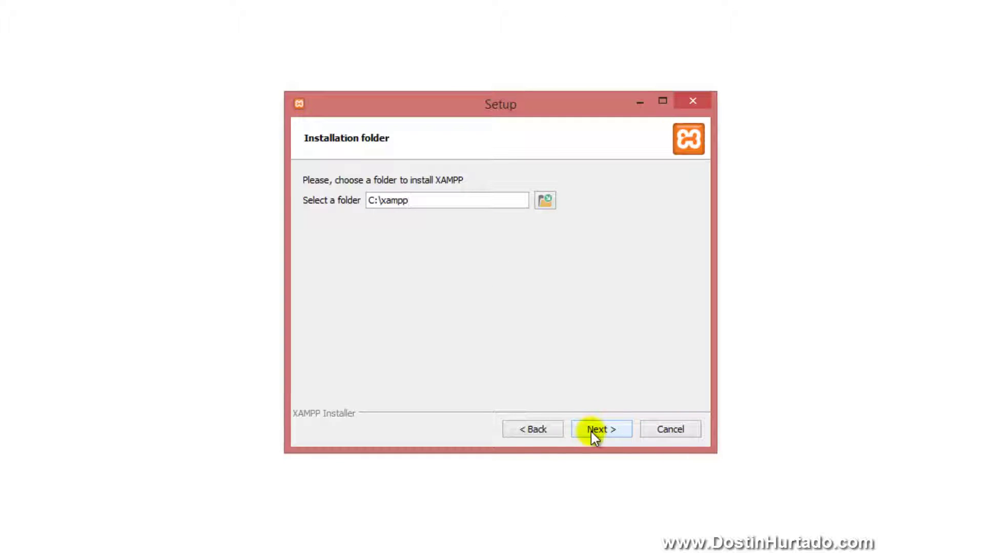
click(692, 101)
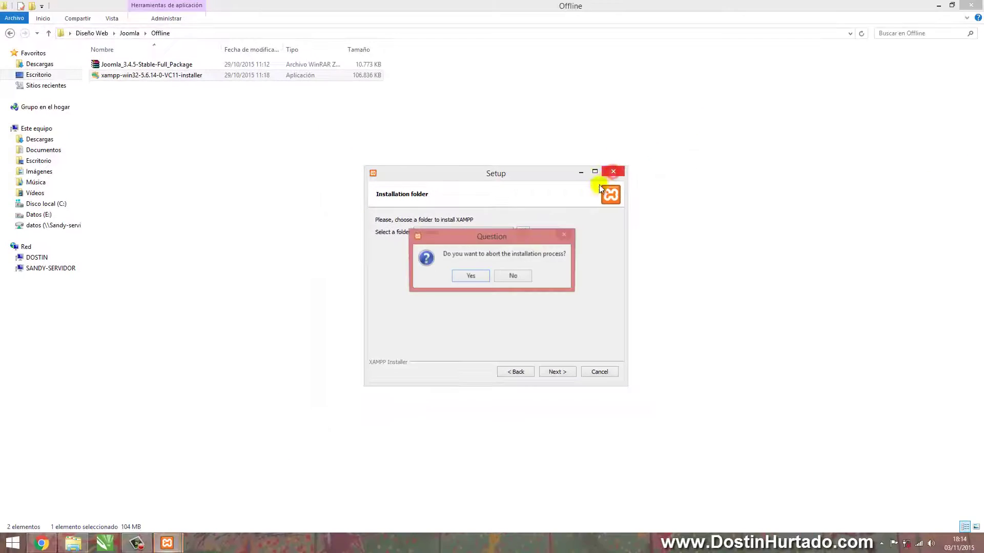
click(479, 275)
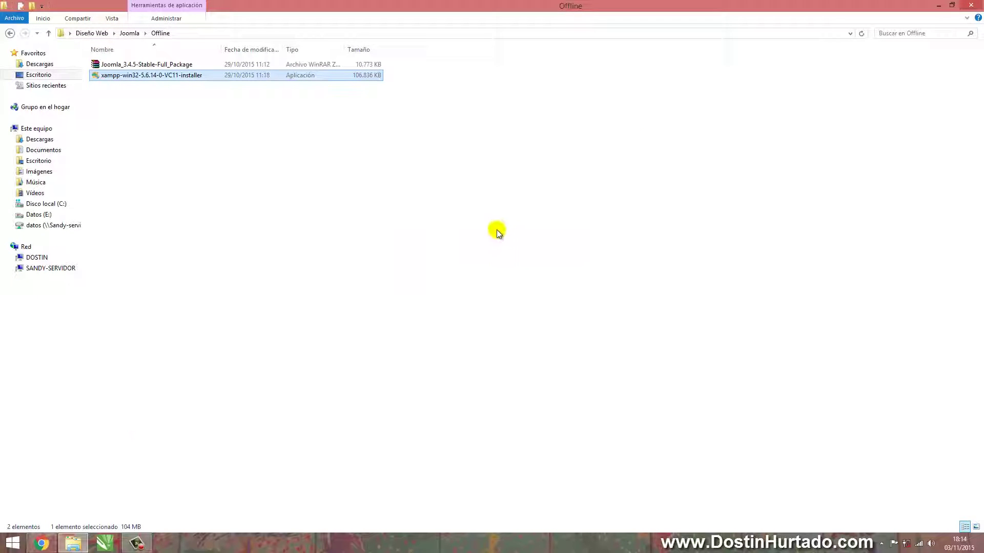
click(13, 548)
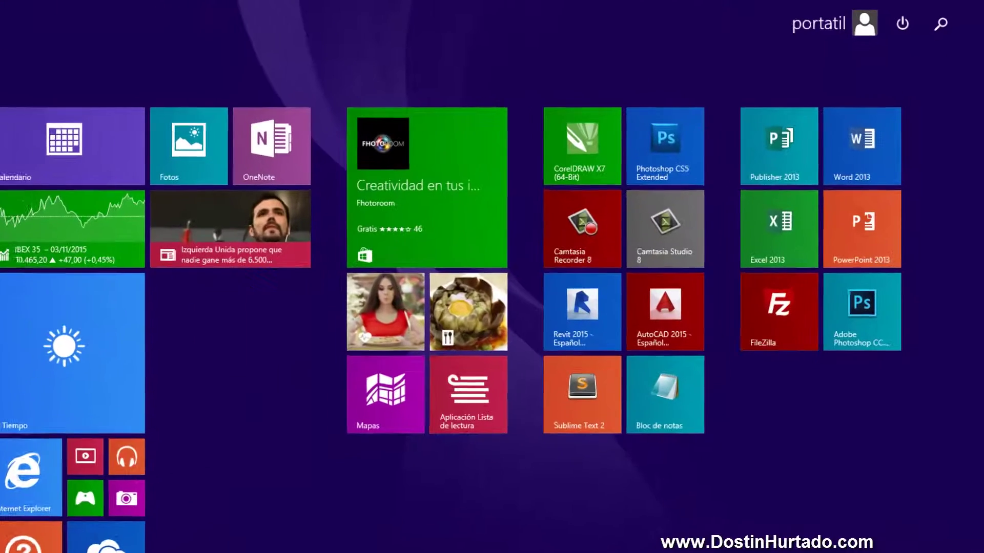
Search 'xampp' on the Start screen and launch the XAMPP Control Panel
text(xamp)
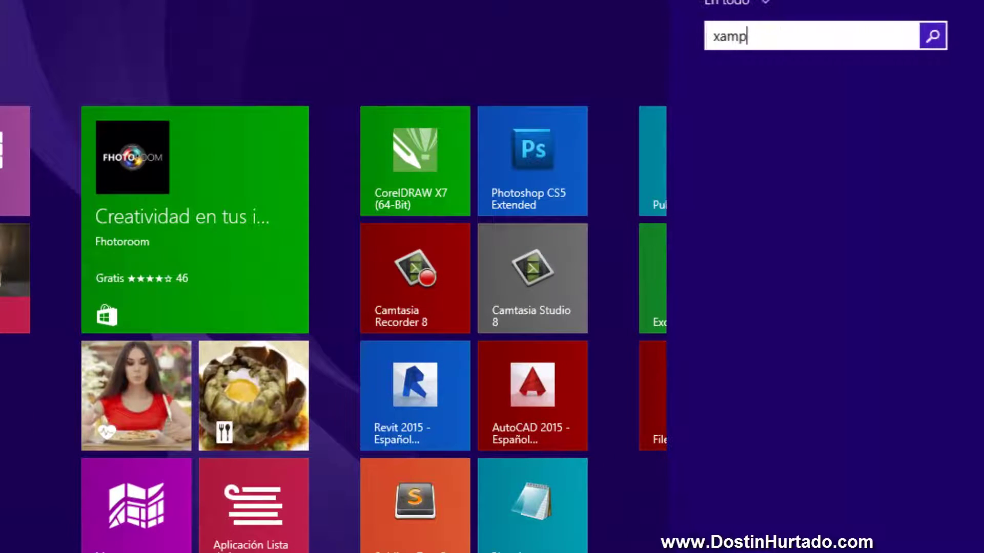
text(p Control Panel)
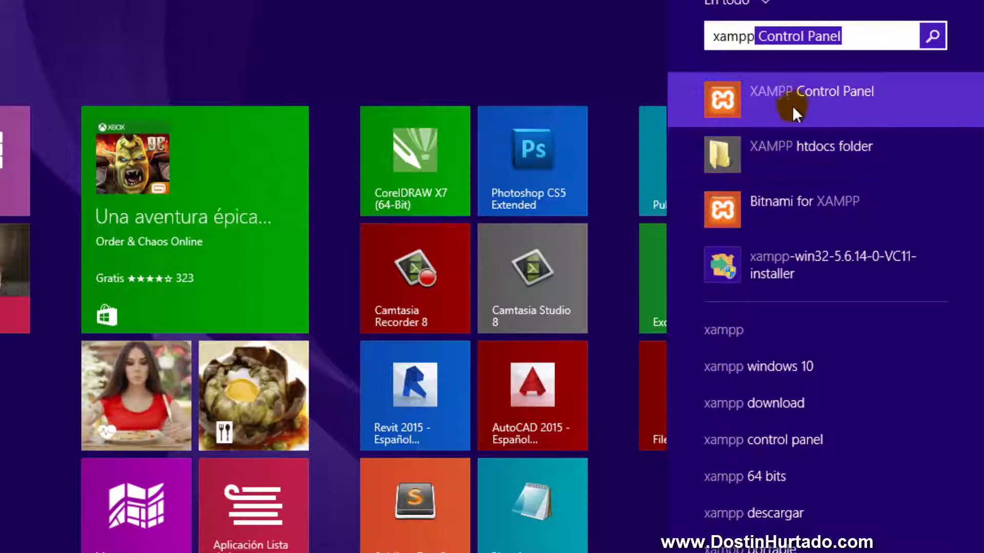
click(838, 96)
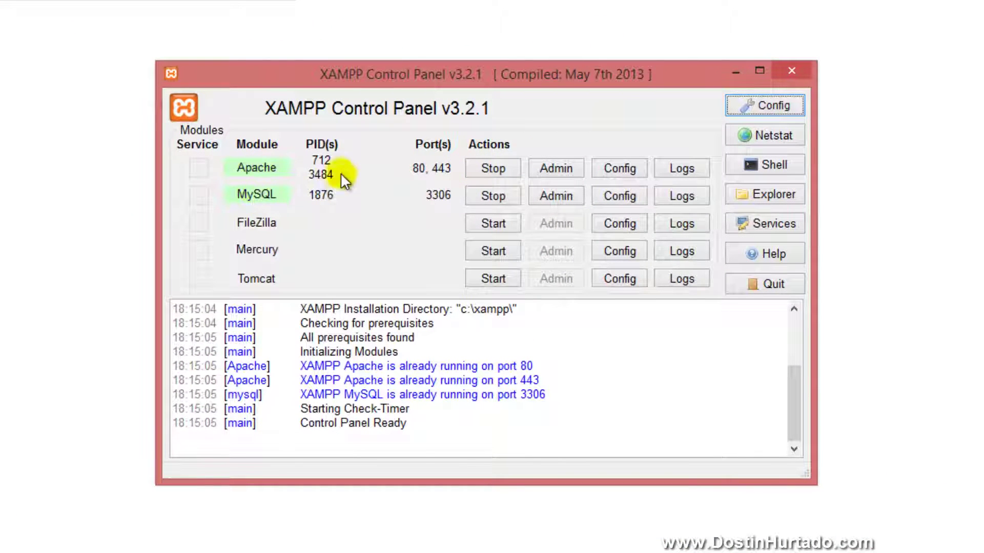
Restart the Apache and MySQL servers in the XAMPP Control Panel, then minimize the panel
click(480, 170)
click(490, 193)
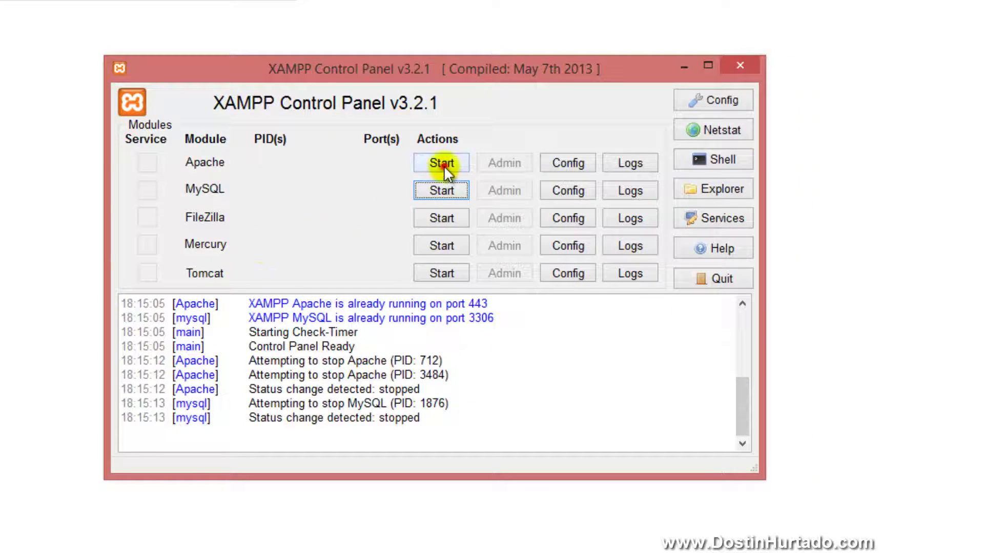
click(444, 165)
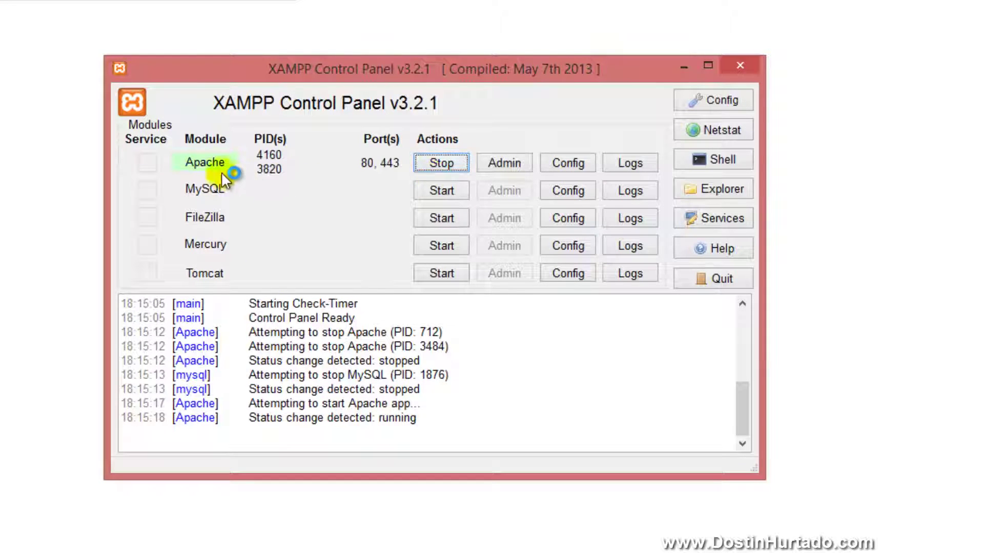
click(439, 191)
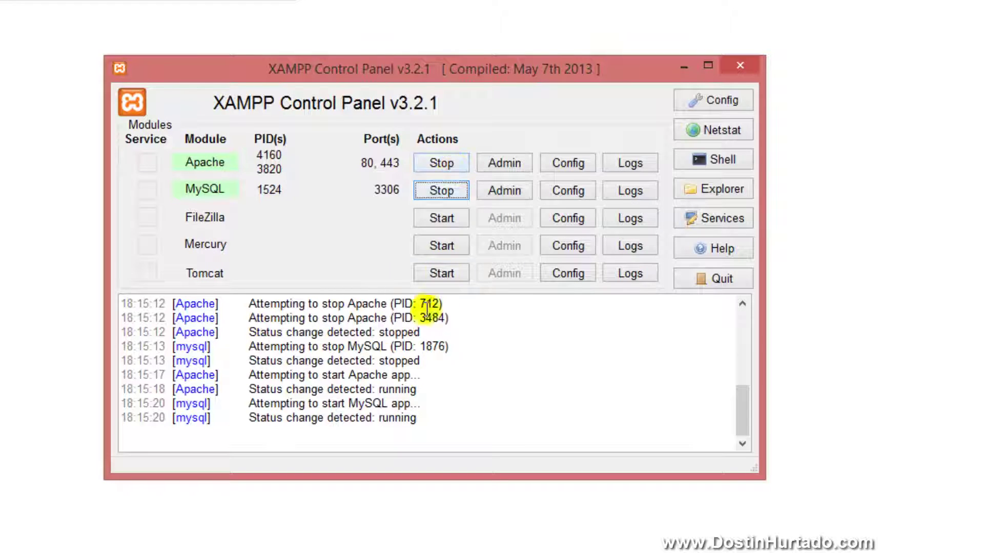
drag(182, 389, 303, 386)
click(279, 399)
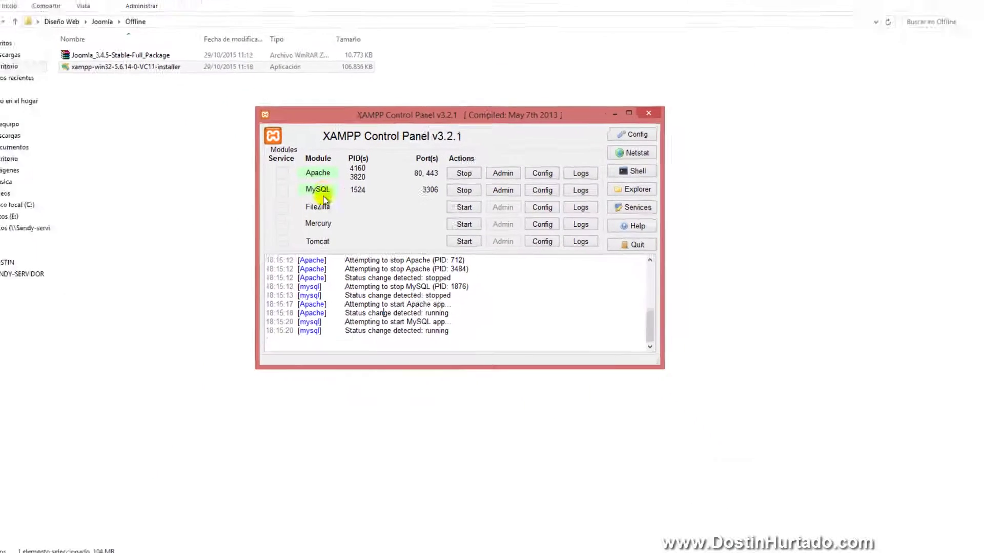
click(603, 118)
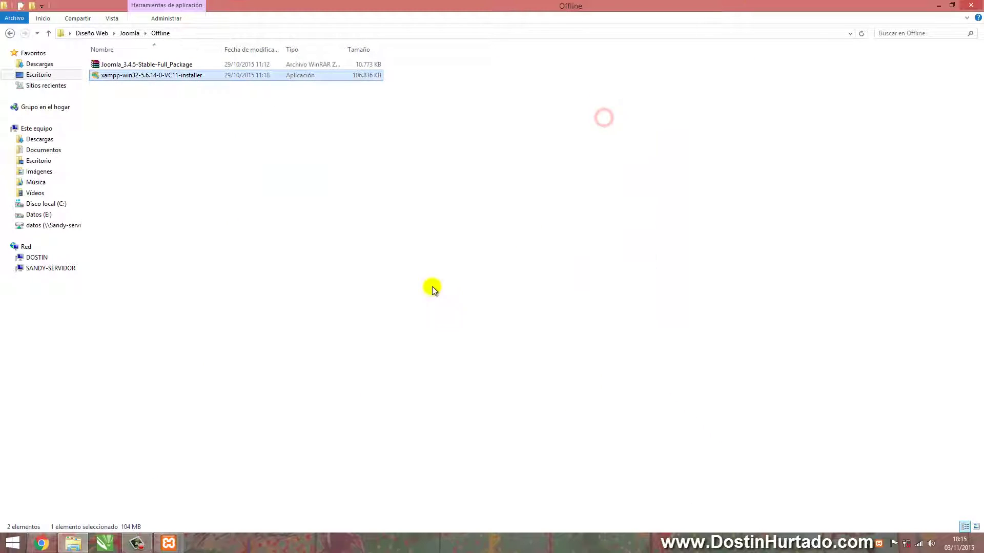
Load localhost in Chrome to show the XAMPP welcome page
click(43, 543)
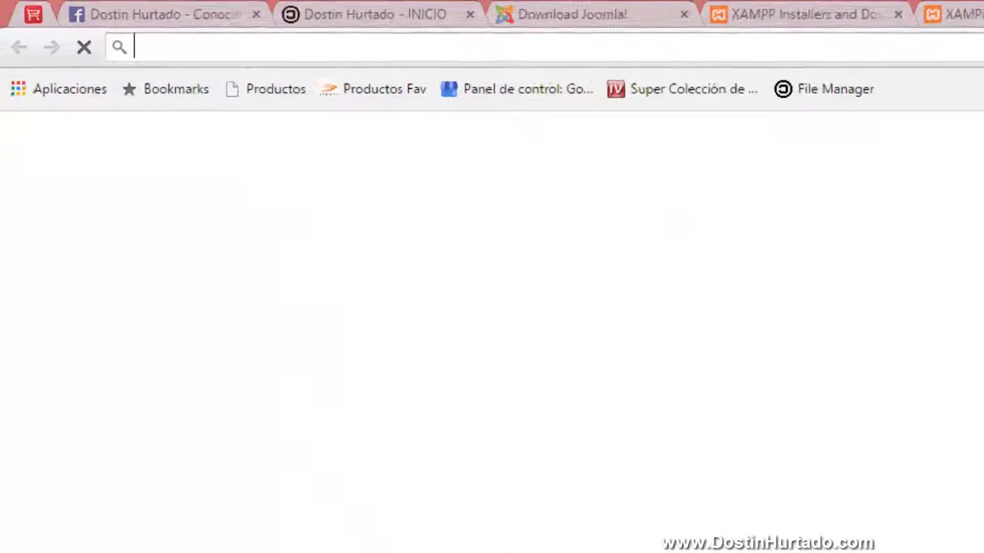
text(localhos)
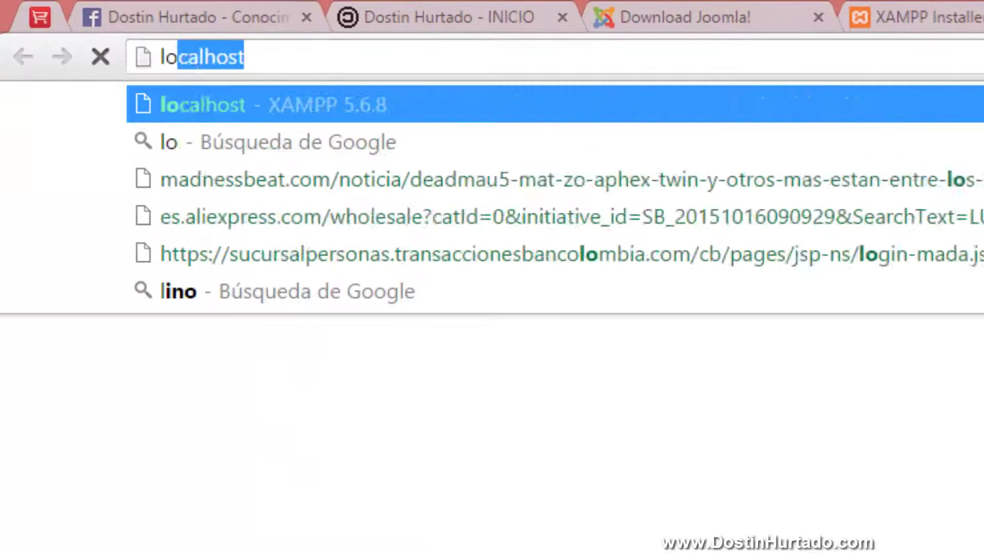
text(ti)
key(BackSpace)
key(Return)
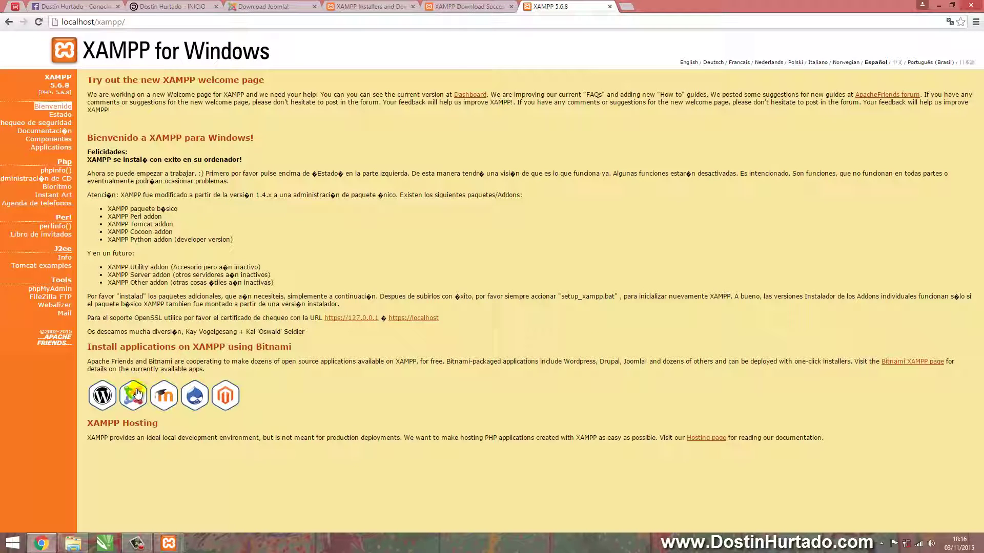
Close the XAMPP download, XAMPP Installers and Download Joomla! tabs
click(511, 6)
click(414, 7)
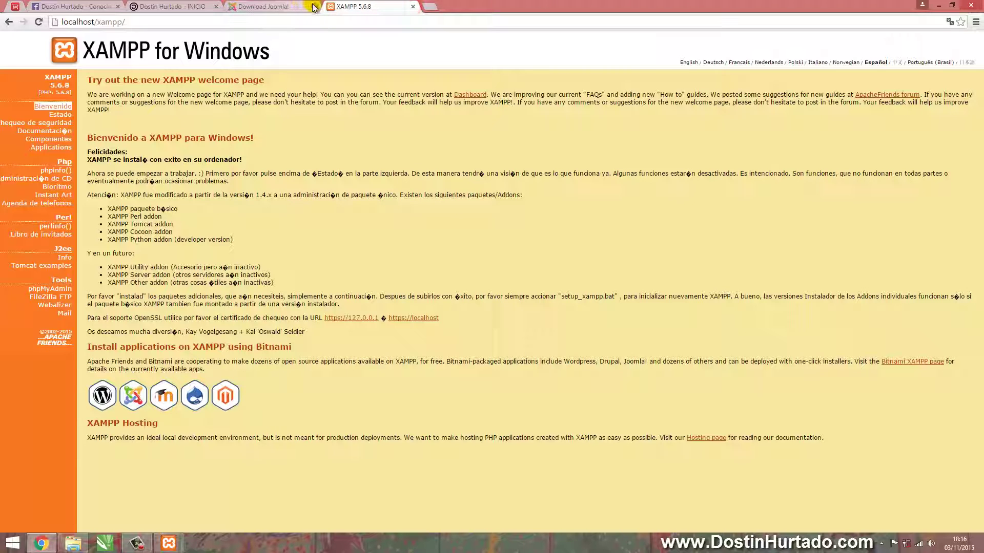
click(314, 7)
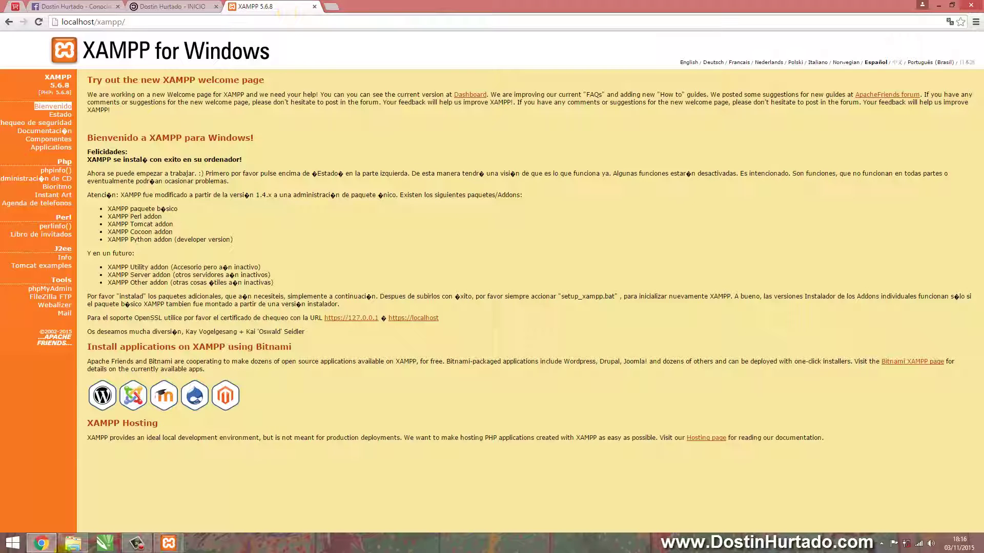
click(73, 543)
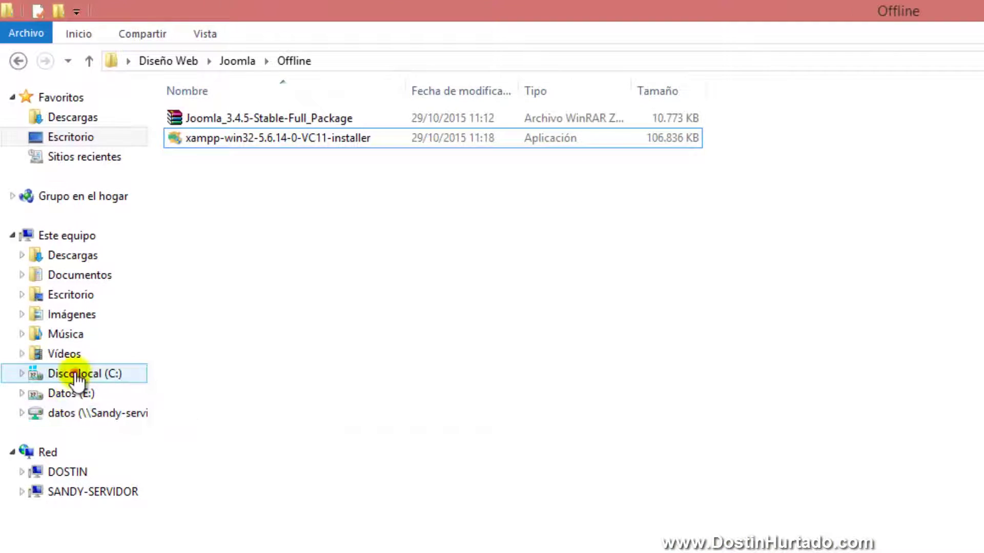
Navigate to C:\xampp\htdocs and point out the xampp folder matching the localhost URL
click(58, 325)
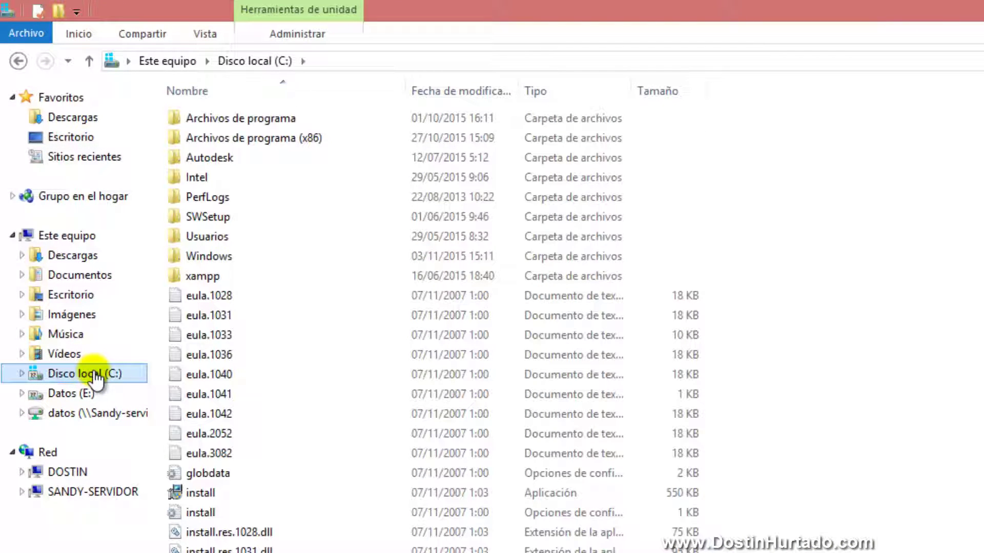
click(198, 278)
double_click(203, 275)
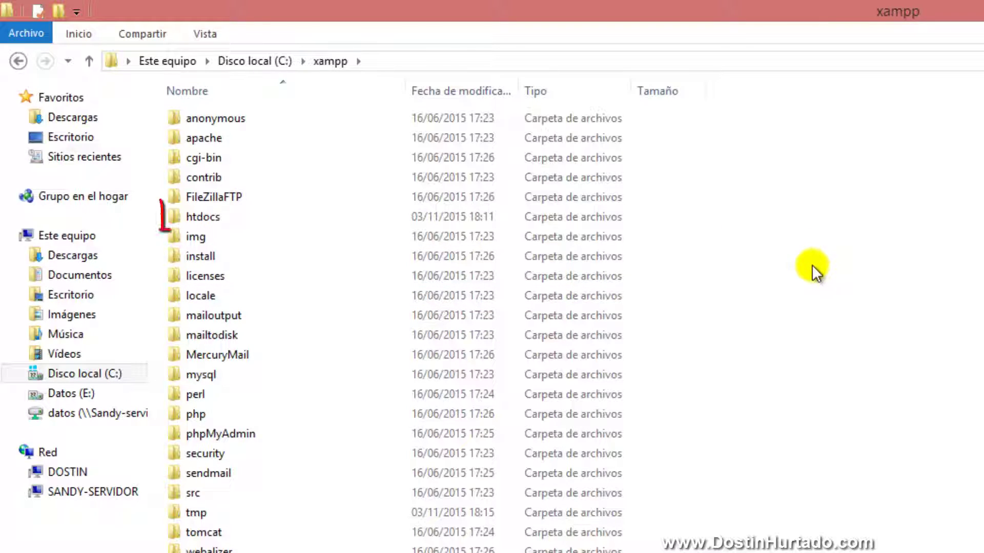
click(175, 219)
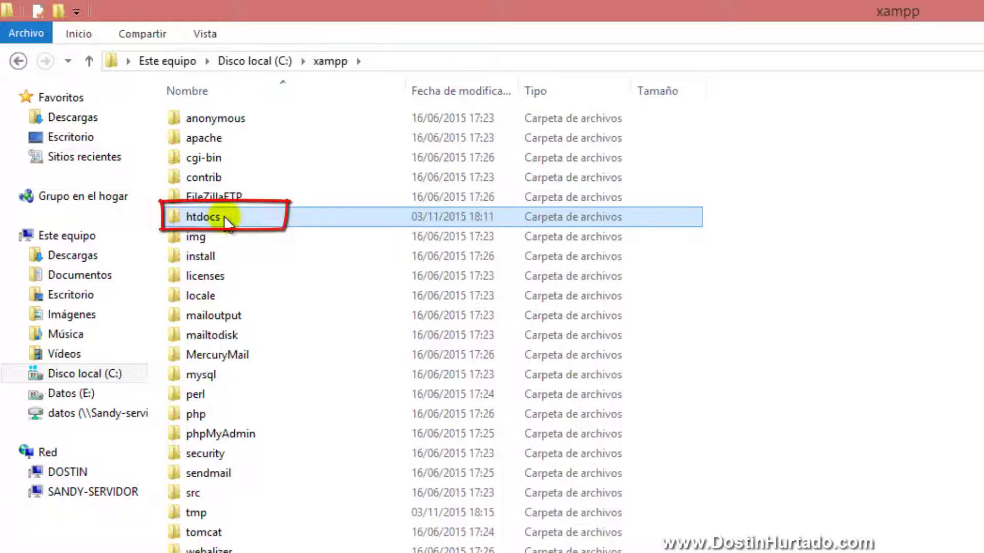
double_click(224, 216)
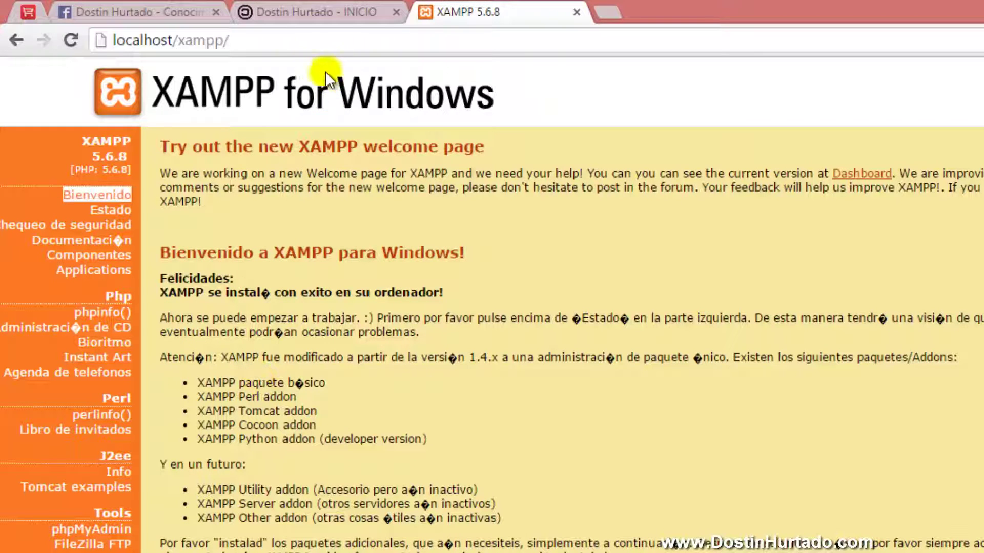
drag(178, 40, 225, 41)
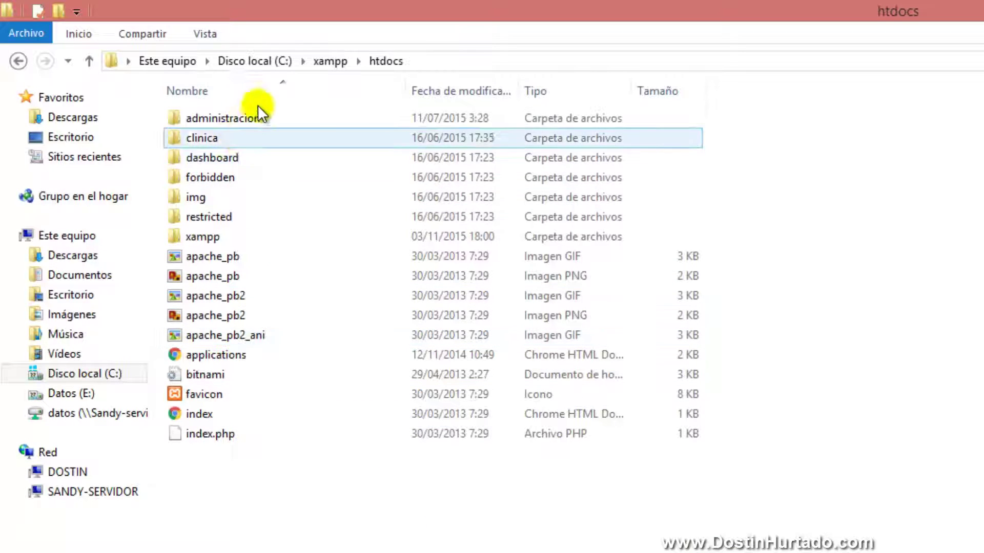
click(209, 236)
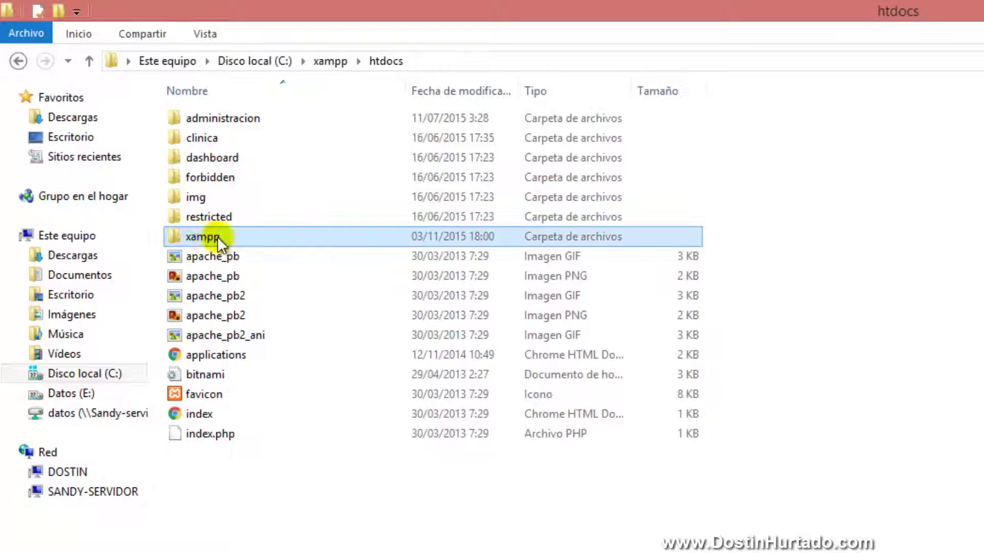
click(359, 550)
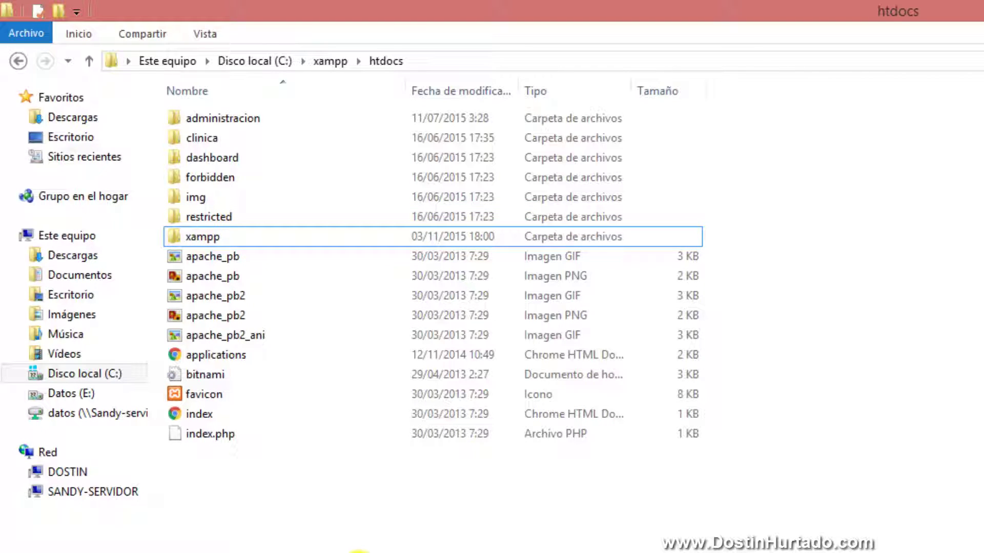
Create a new folder named joomla inside htdocs and open it
key(ctrl+shift+n)
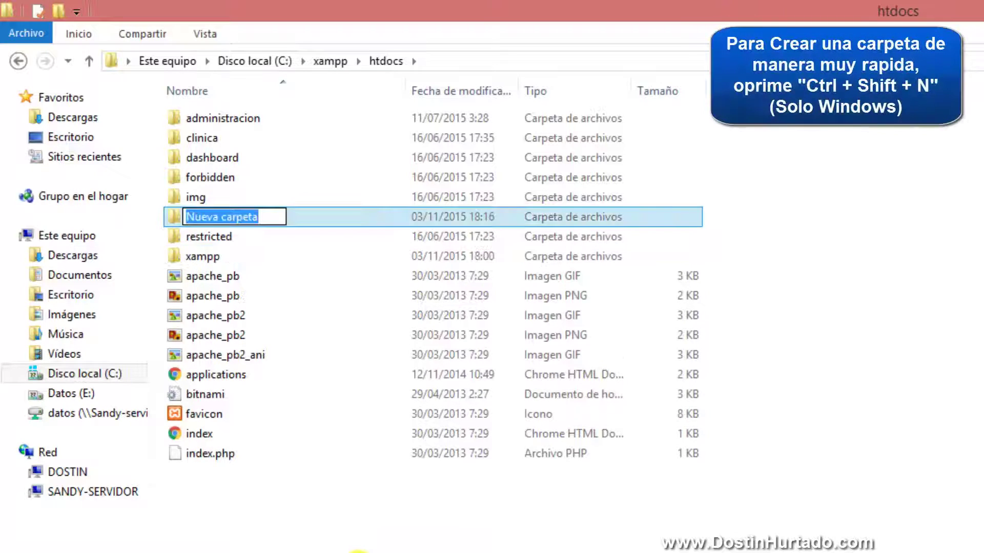
text(joomla)
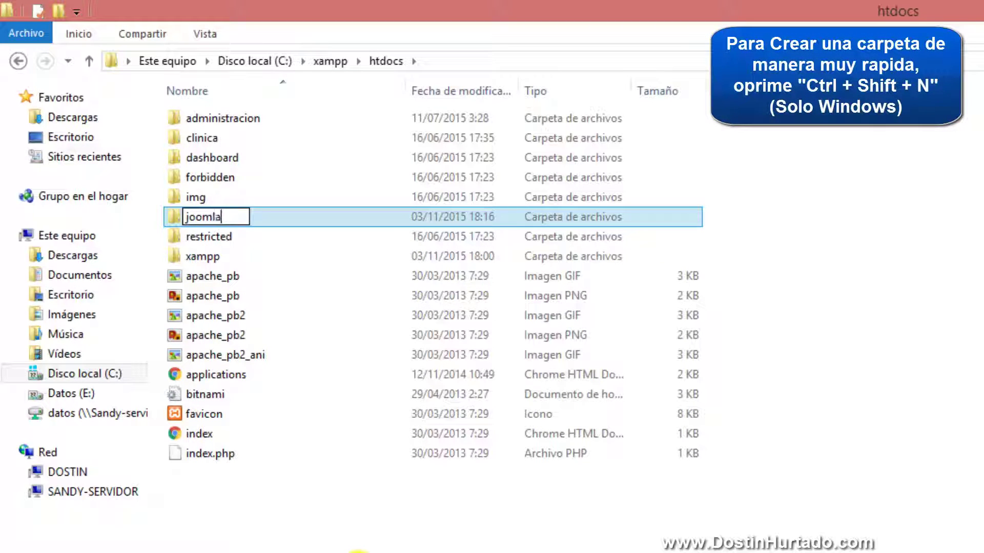
key(Return)
double_click(217, 215)
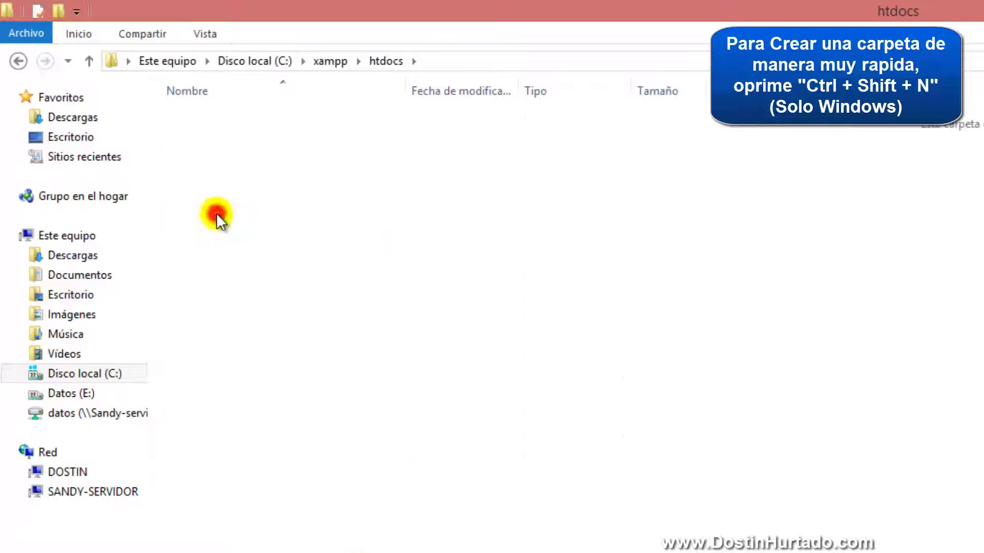
click(373, 276)
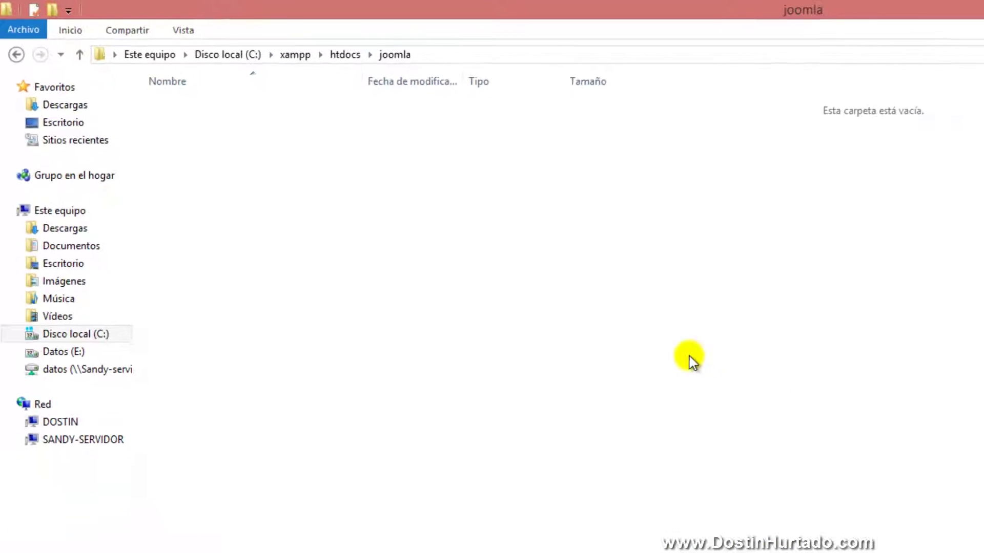
click(74, 544)
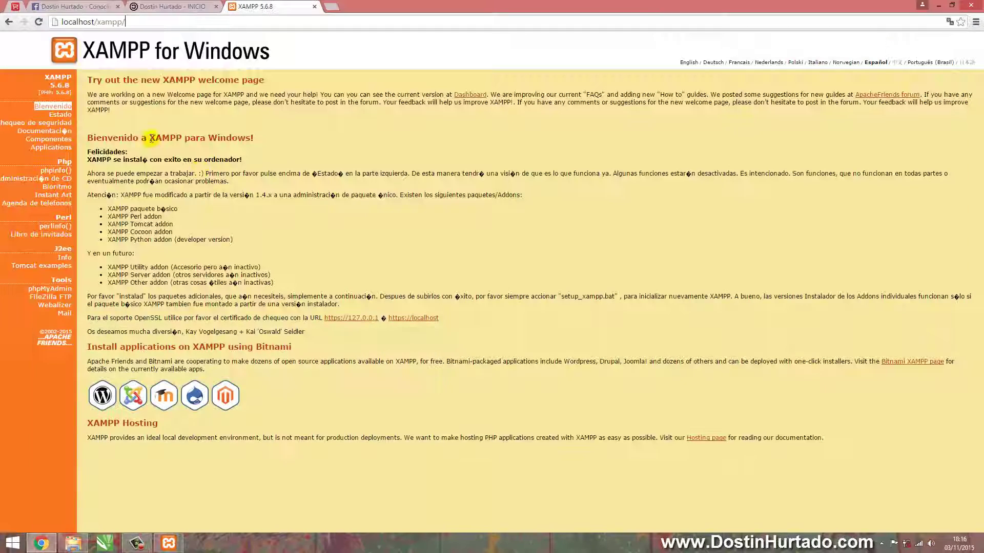
click(70, 546)
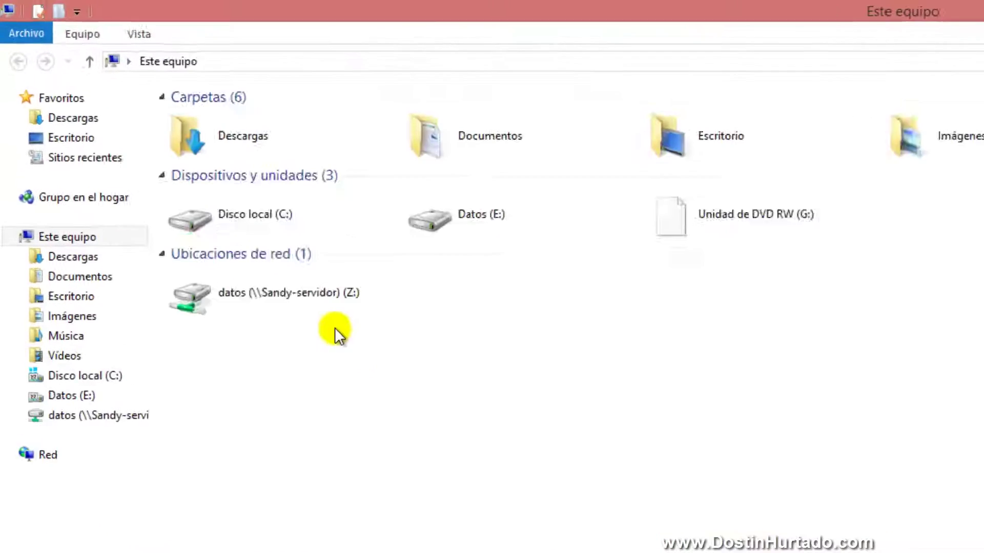
Browse to Escritorio > Diseño Web > Joomla > Offline and select the Joomla_3.4.5-Stable-Full_Package archive
click(69, 138)
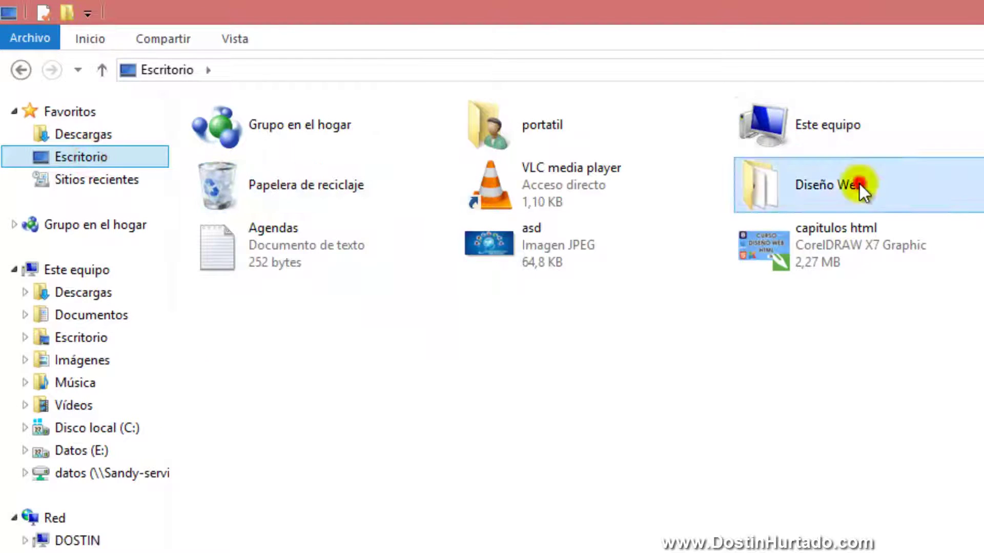
double_click(859, 184)
click(297, 138)
double_click(297, 137)
click(248, 154)
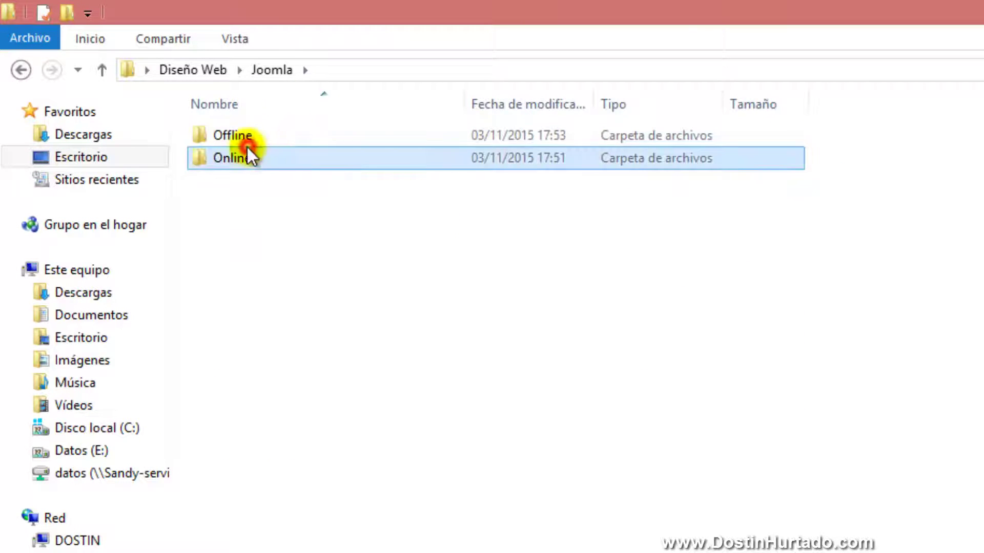
click(231, 136)
double_click(227, 136)
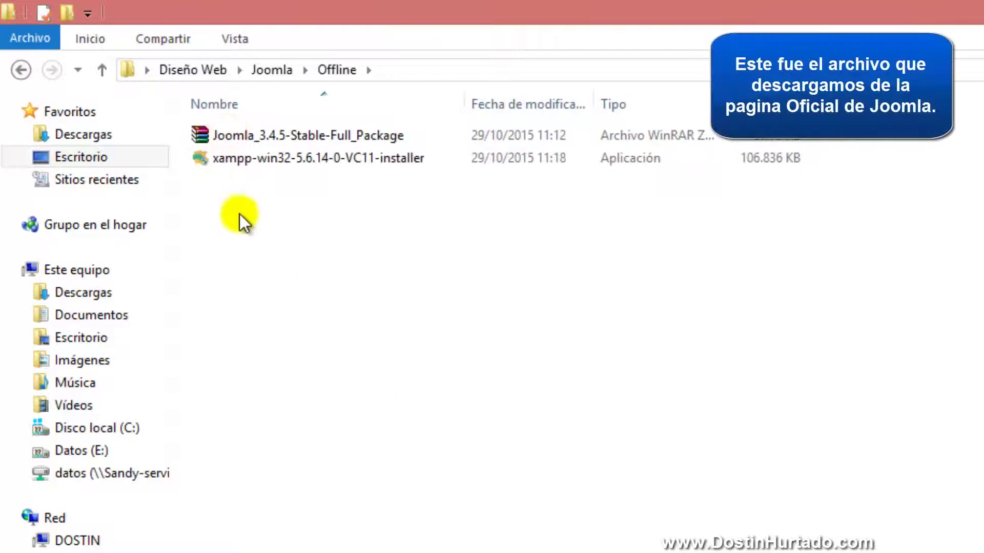
click(247, 129)
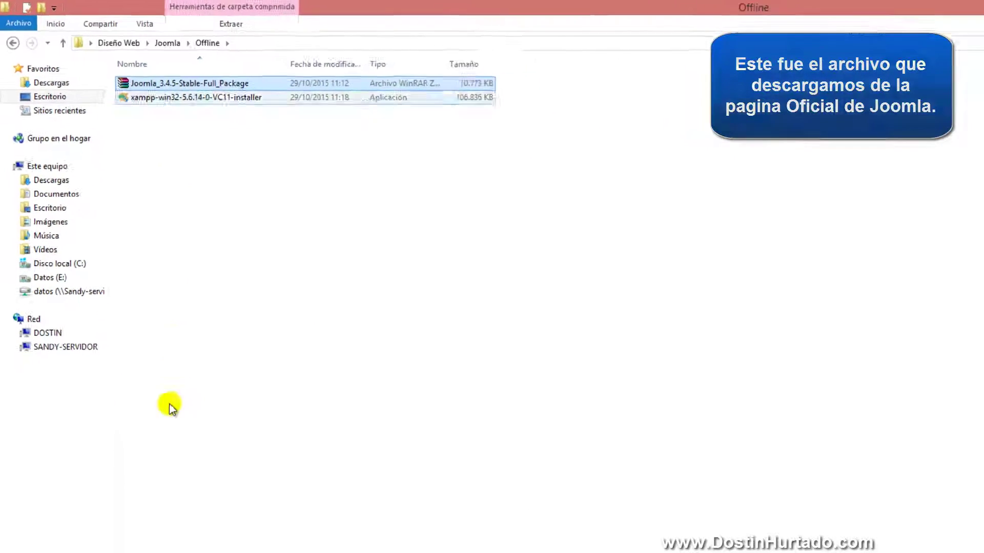
mouse_move(72, 543)
click(69, 491)
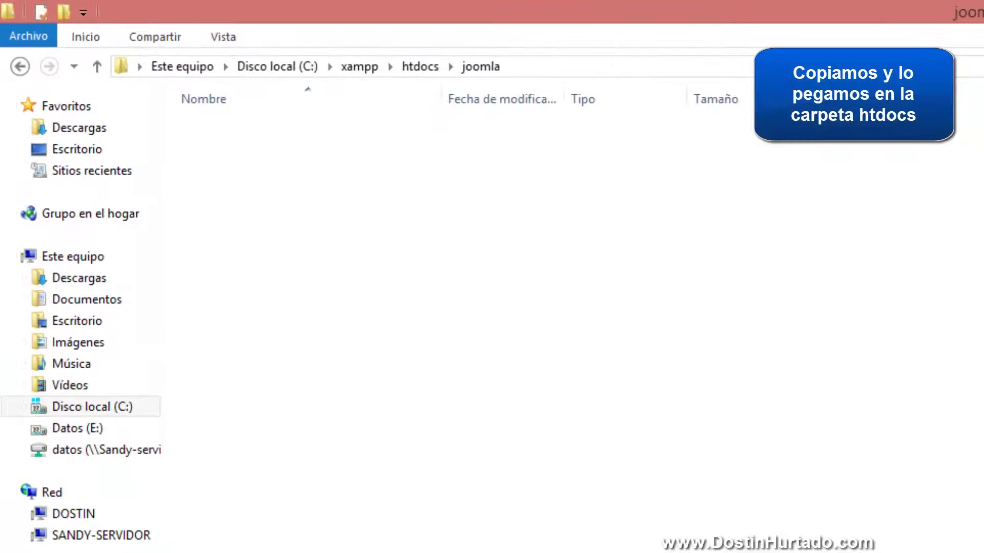
Paste the Joomla package into C:\xampp\htdocs\joomla and extract it there with WinRAR
key(ctrl+v)
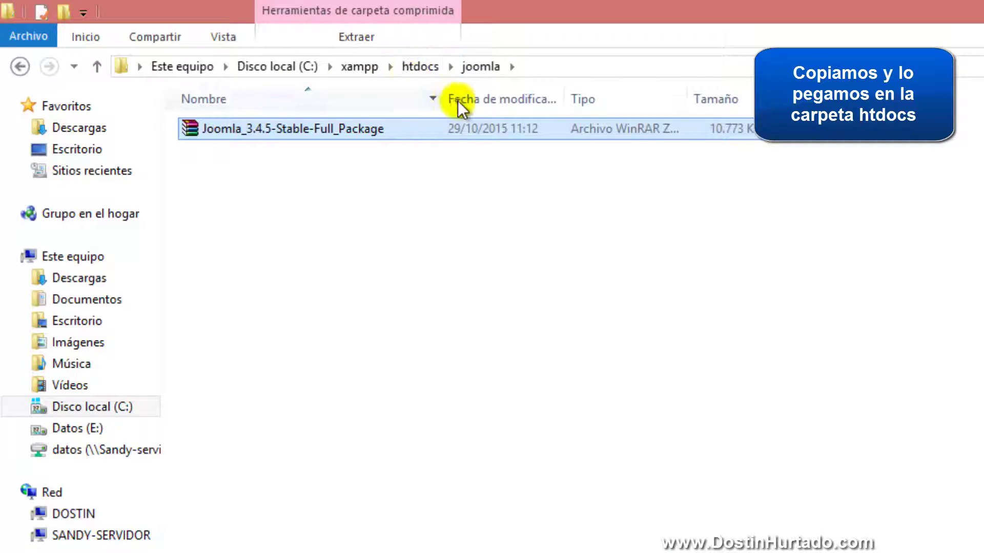
right_click(258, 126)
click(346, 233)
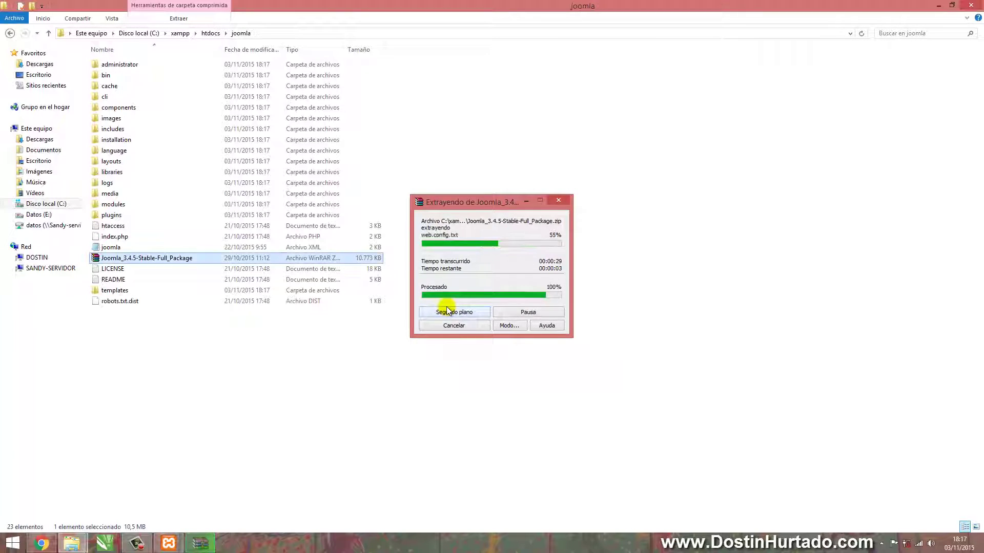
click(223, 420)
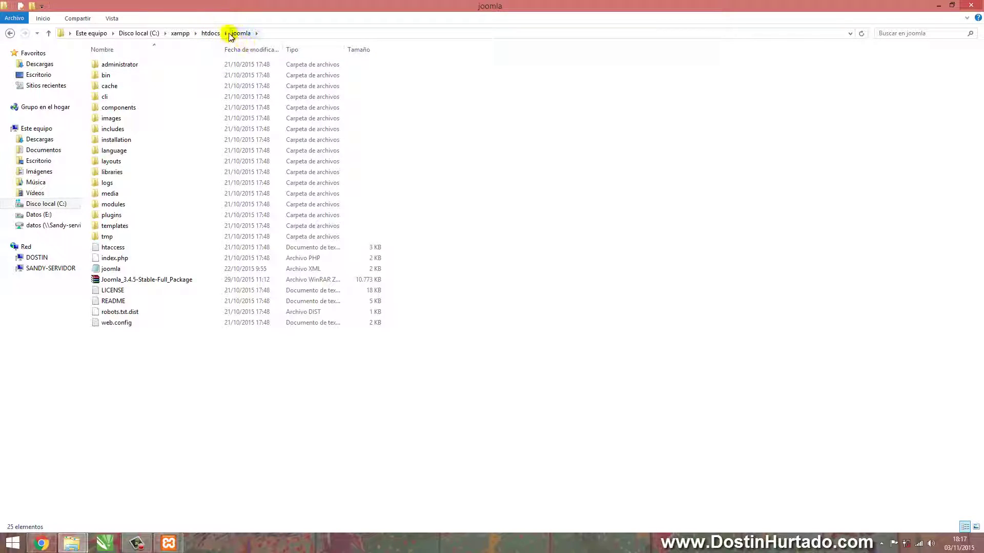
Load localhost/joomla in Chrome to start the Joomla web installer
click(42, 543)
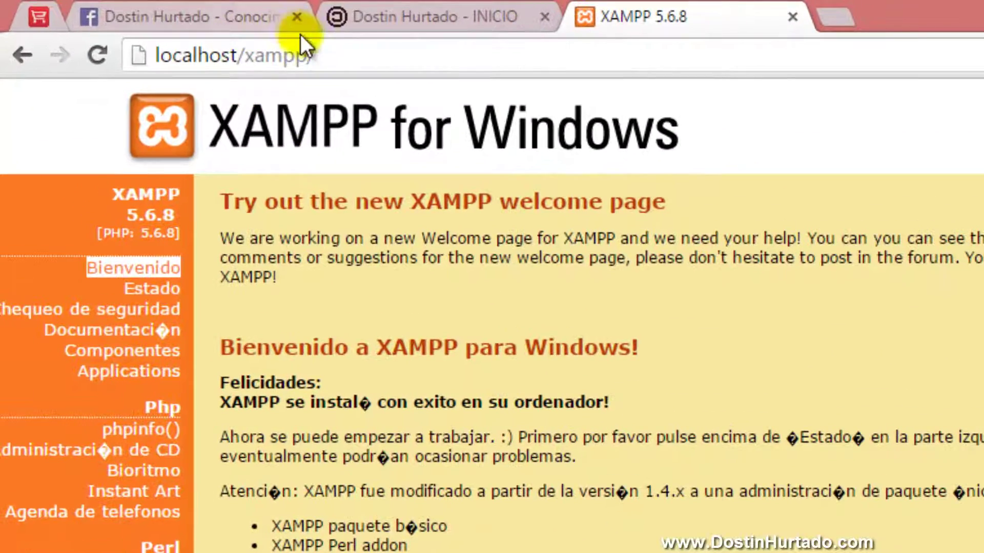
drag(322, 55, 247, 54)
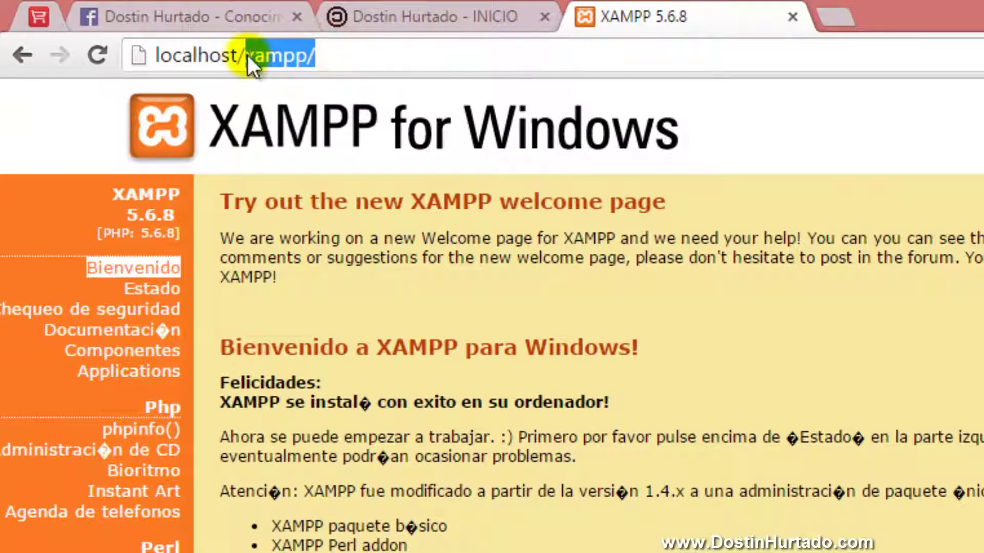
text(joomla)
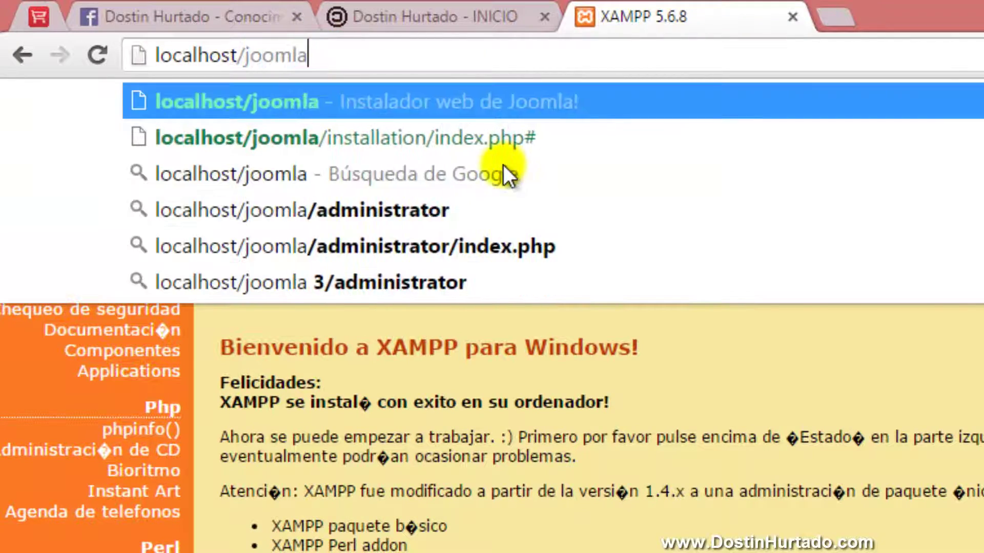
key(Return)
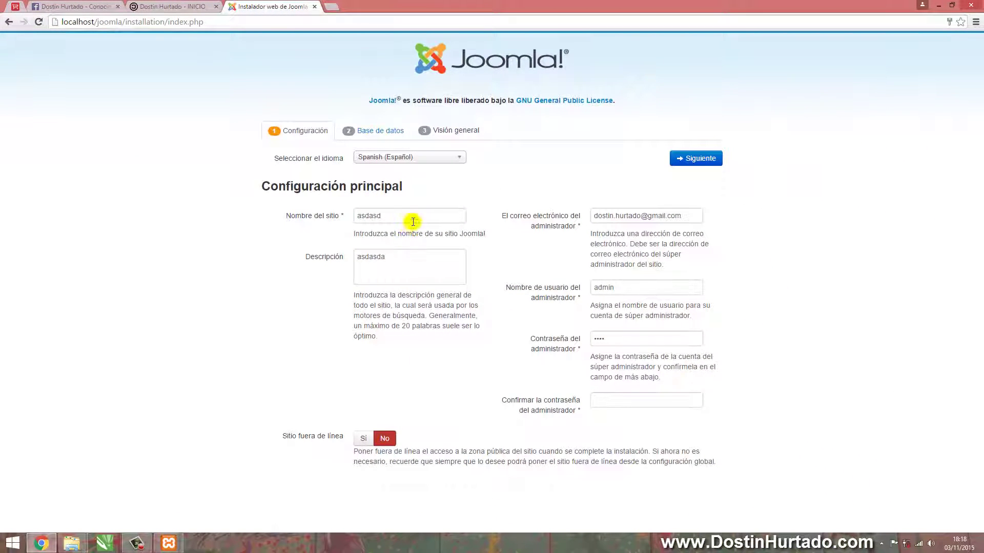
Enter the site name Conocimiento Para Todos and a new site description
drag(413, 221, 339, 219)
drag(419, 266, 323, 259)
drag(660, 223, 486, 267)
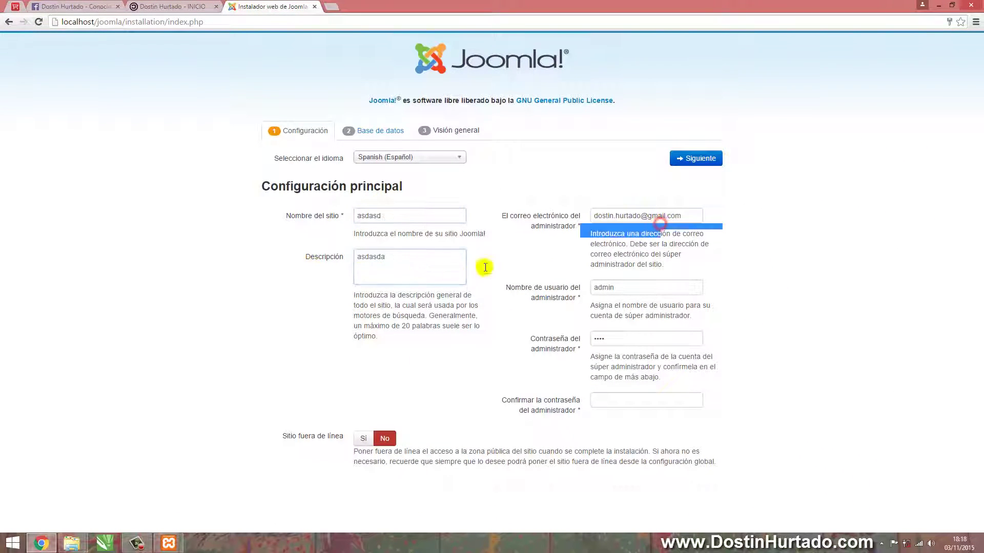
drag(397, 214, 343, 217)
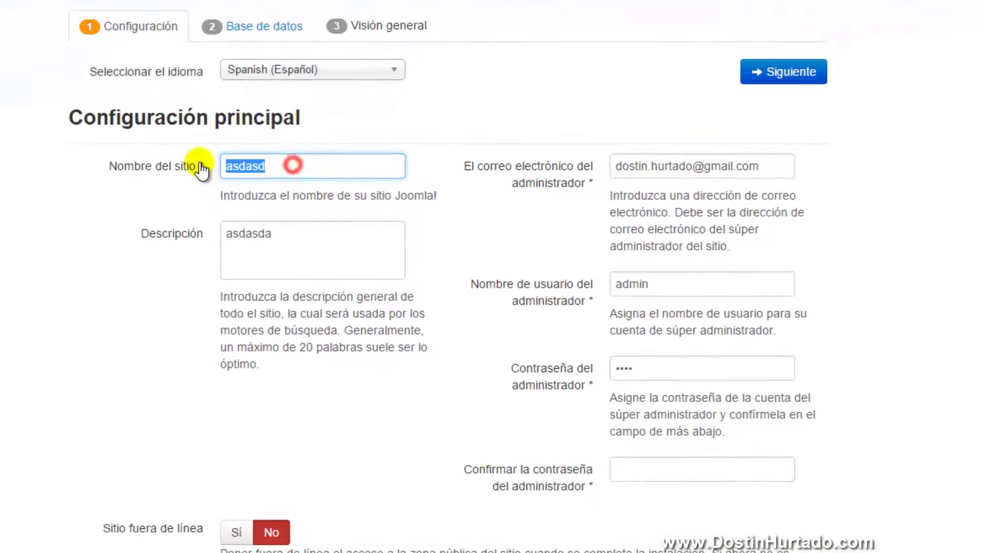
text(Conocimiento Para Todos)
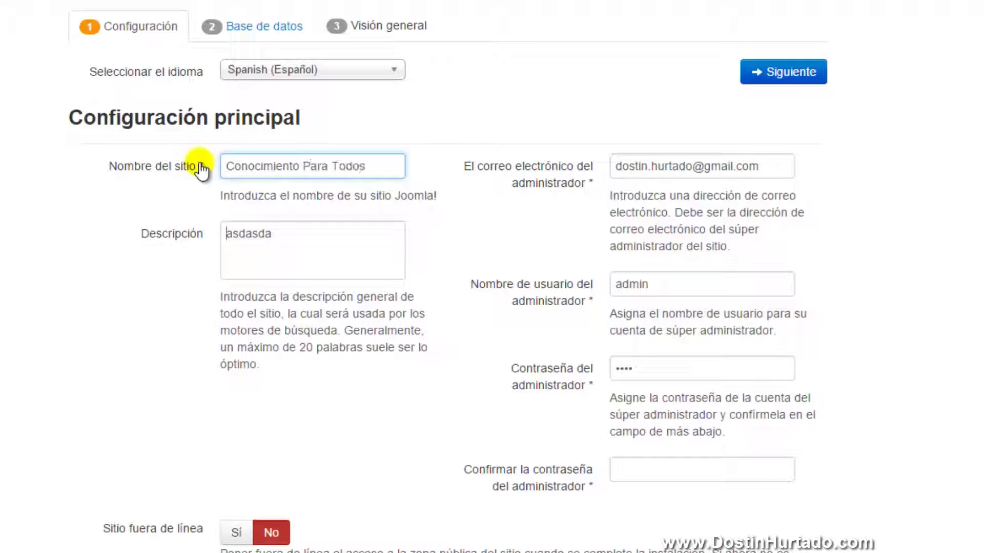
click(308, 233)
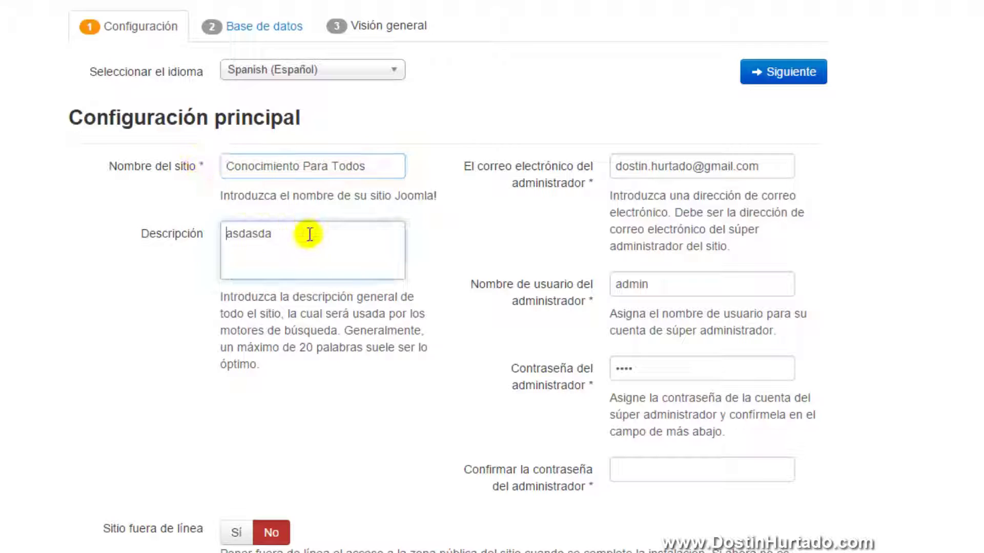
drag(307, 233, 178, 240)
text(B)
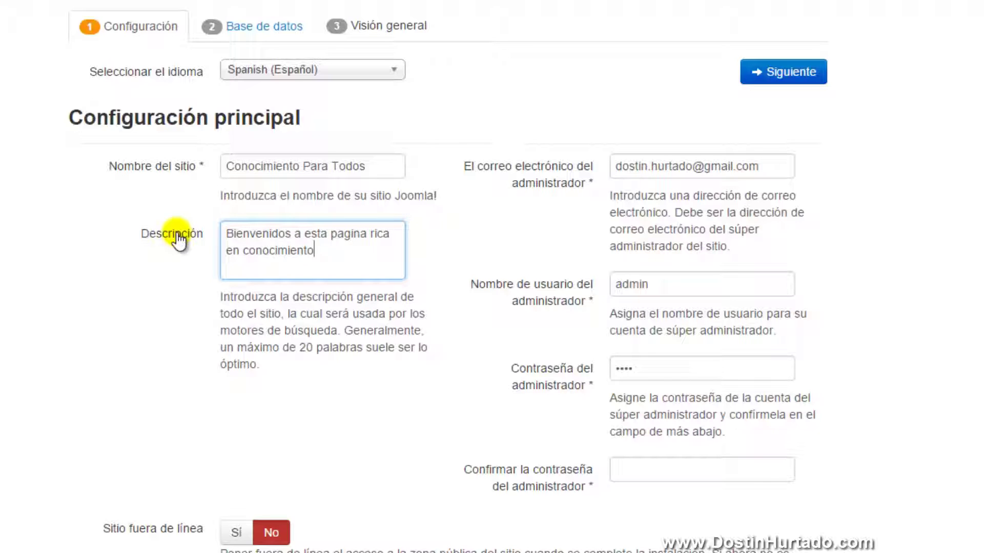
Keep the admin username and set the administrator password with its confirmation
click(755, 167)
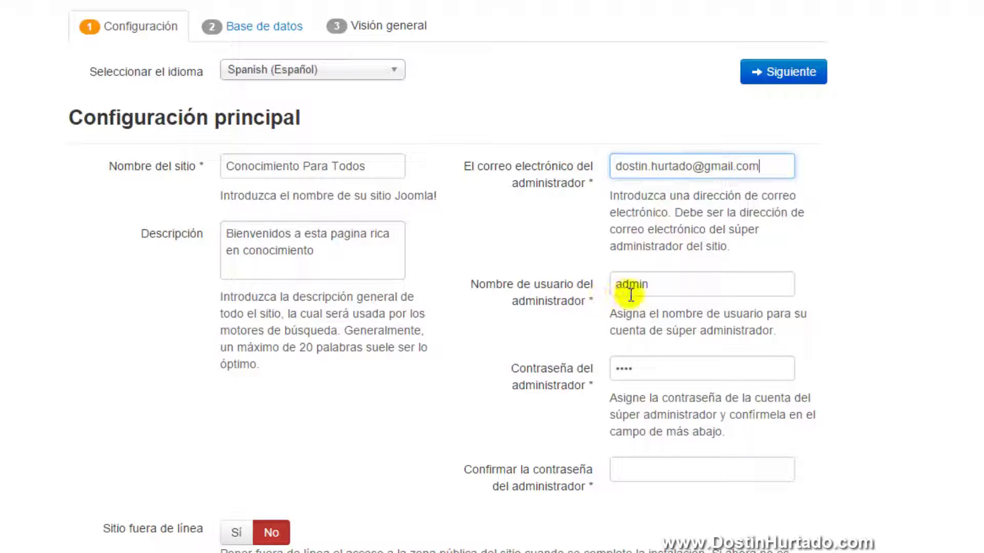
drag(661, 285, 603, 284)
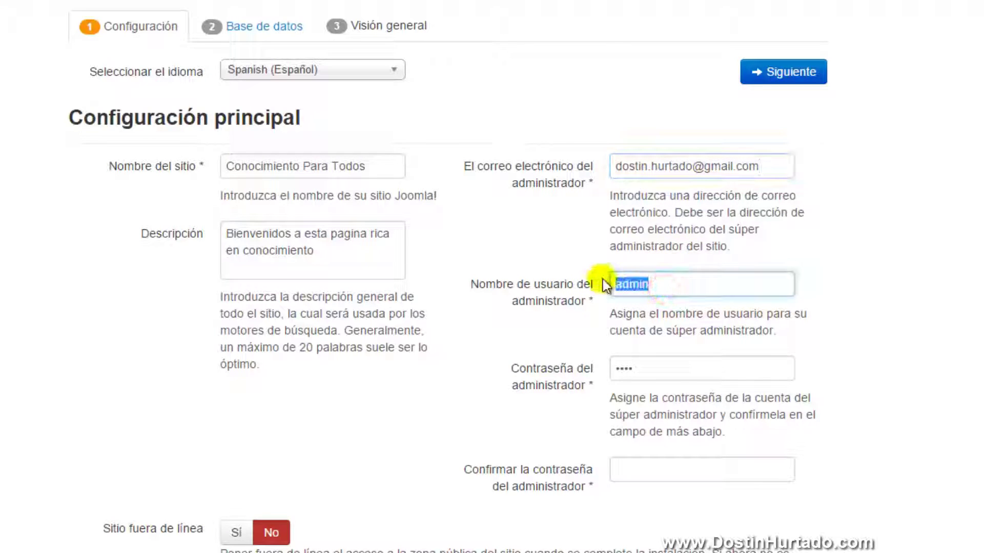
click(669, 285)
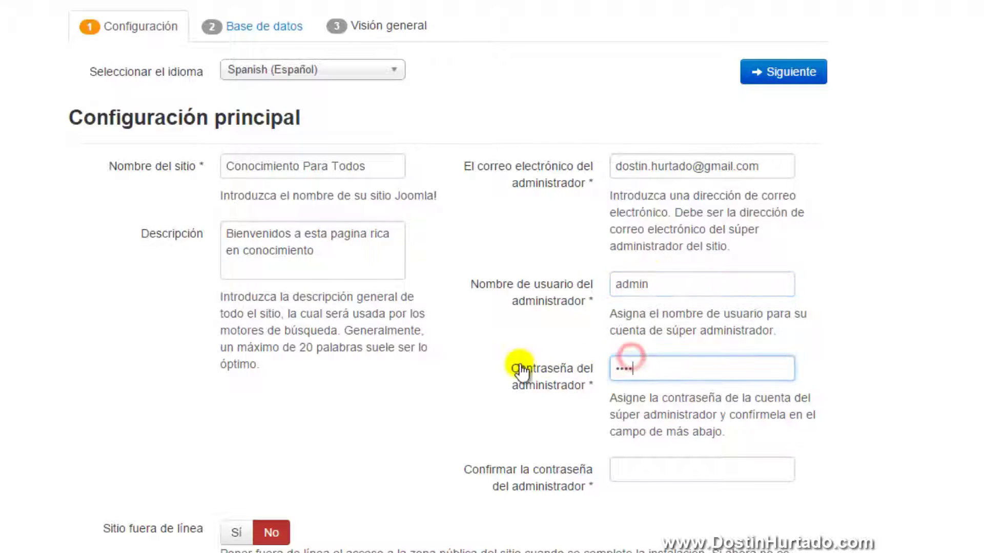
click(645, 370)
drag(619, 370, 694, 376)
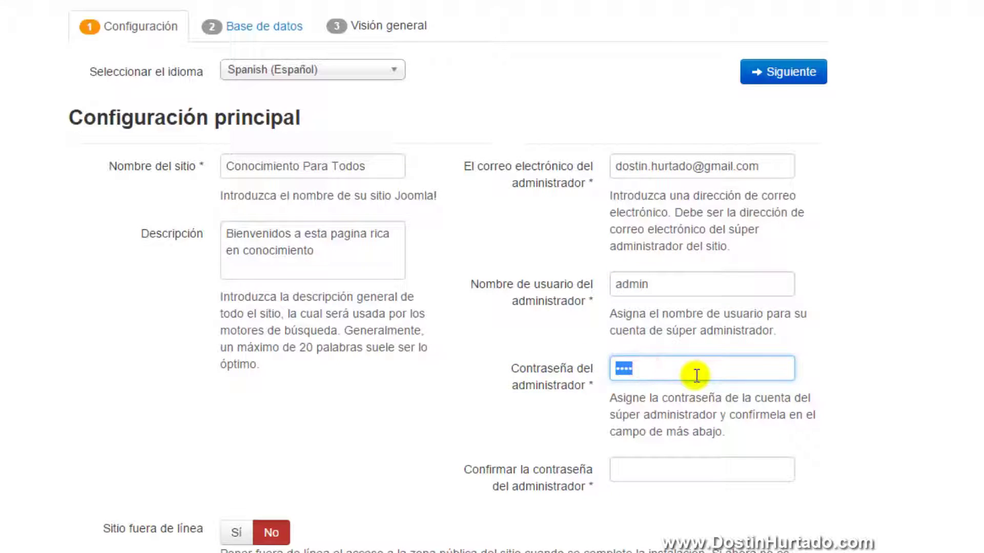
key(BackSpace)
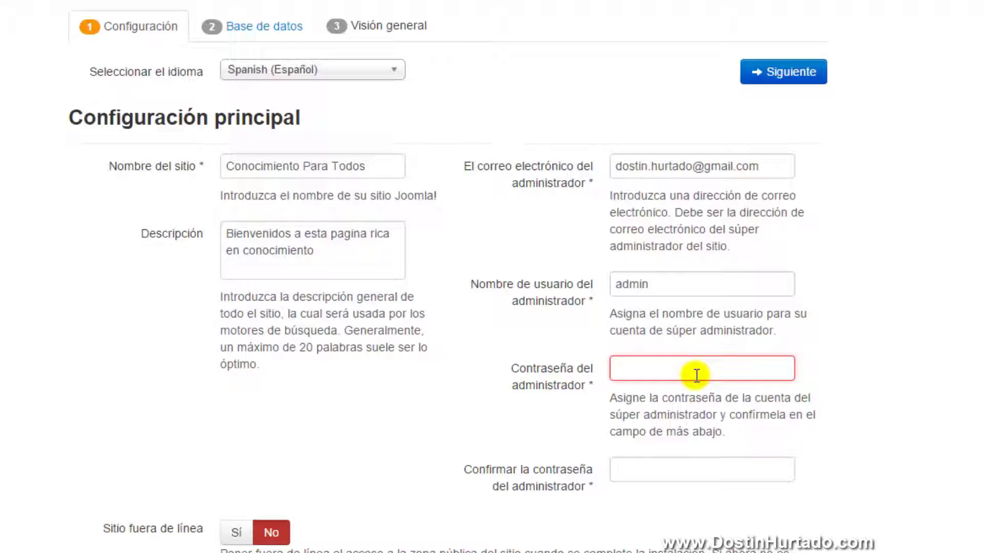
text(123)
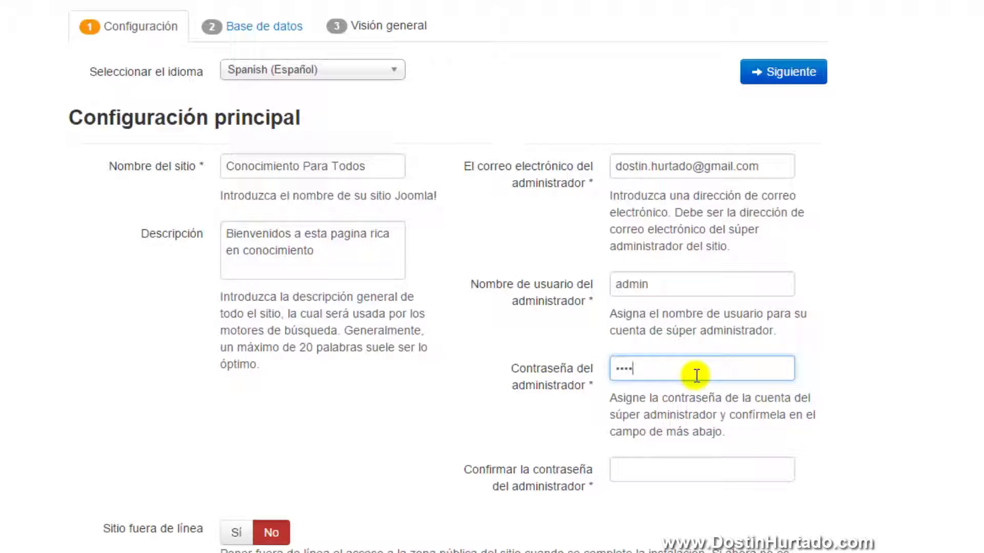
click(637, 475)
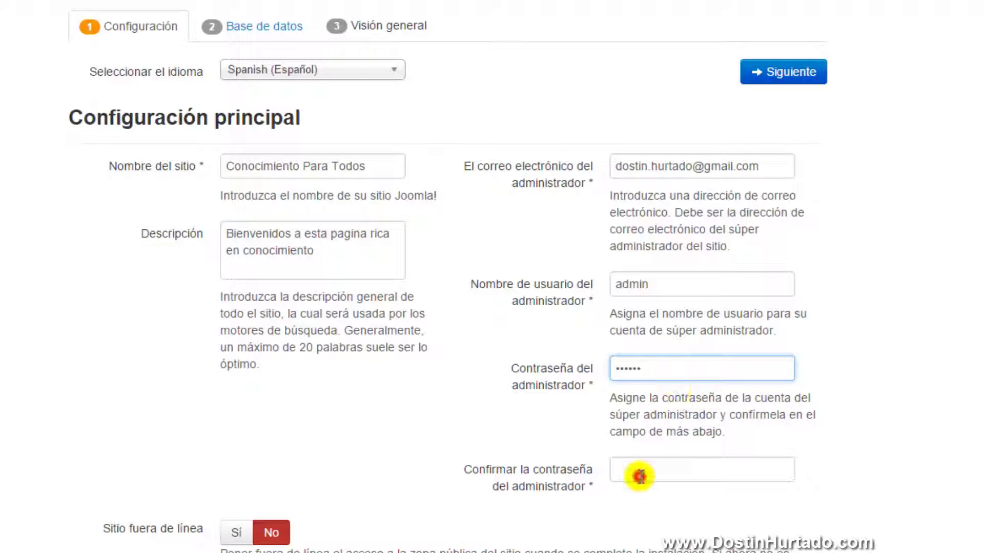
text(12)
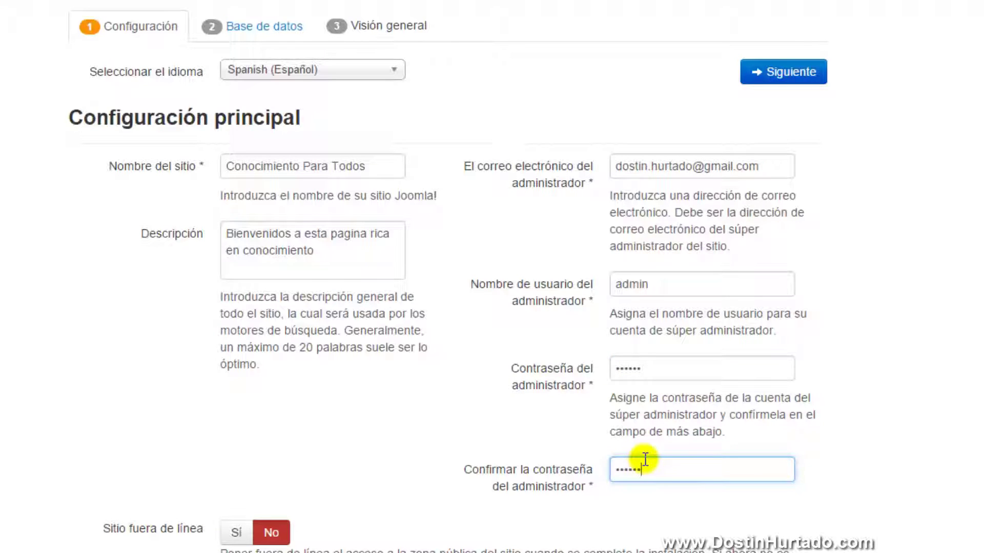
text(3456)
scroll(163, 508, down, 2)
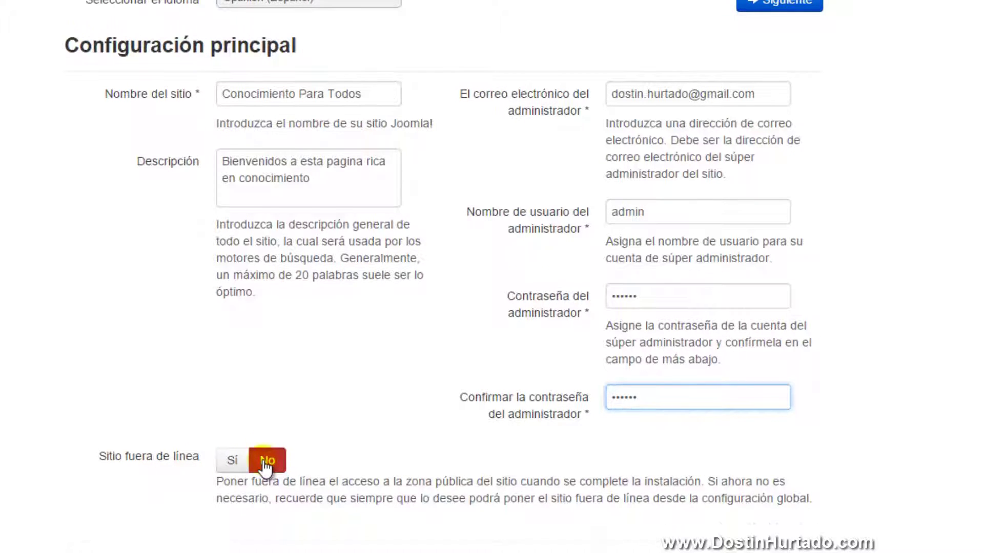
scroll(263, 467, up, 2)
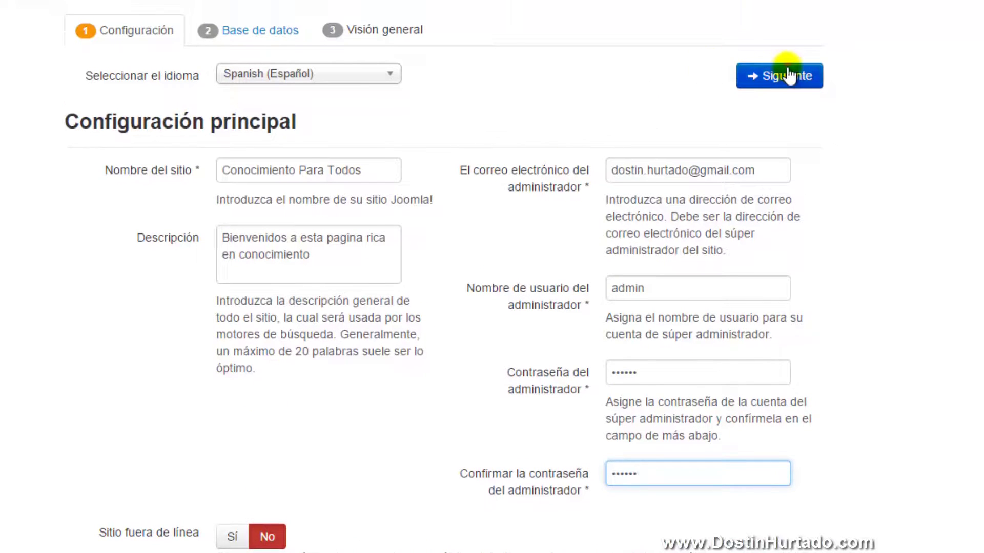
Advance to the database step and clear the database name, user and host values
click(789, 76)
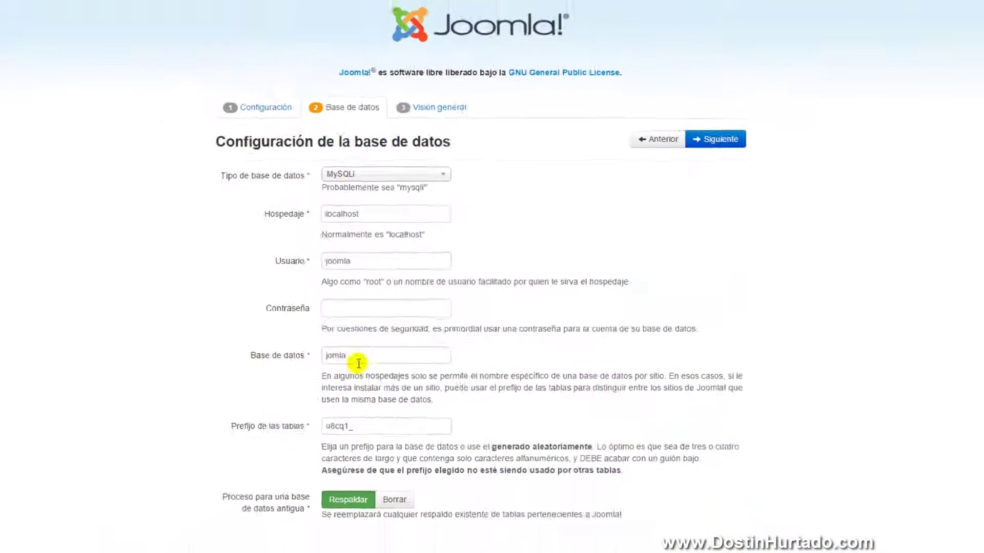
double_click(345, 353)
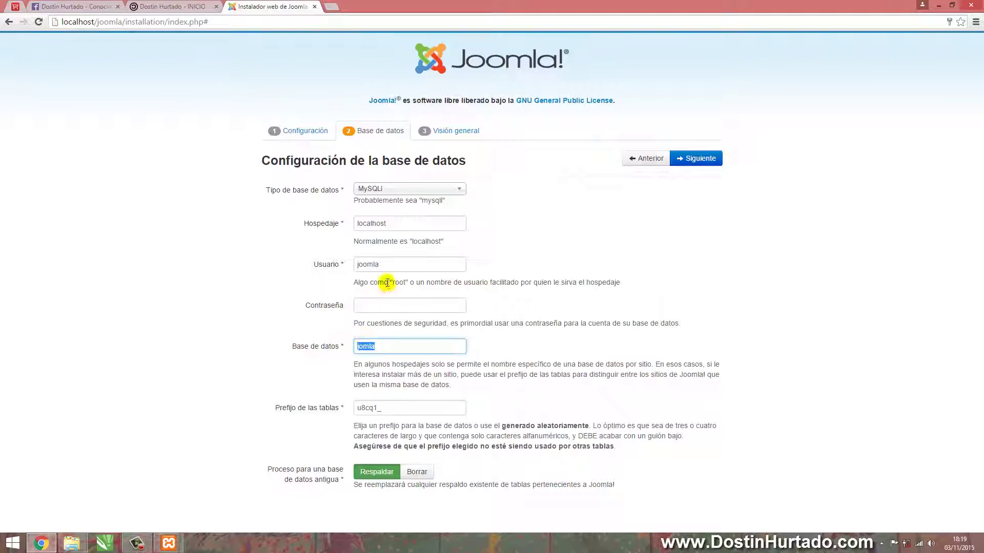
key(BackSpace)
double_click(384, 265)
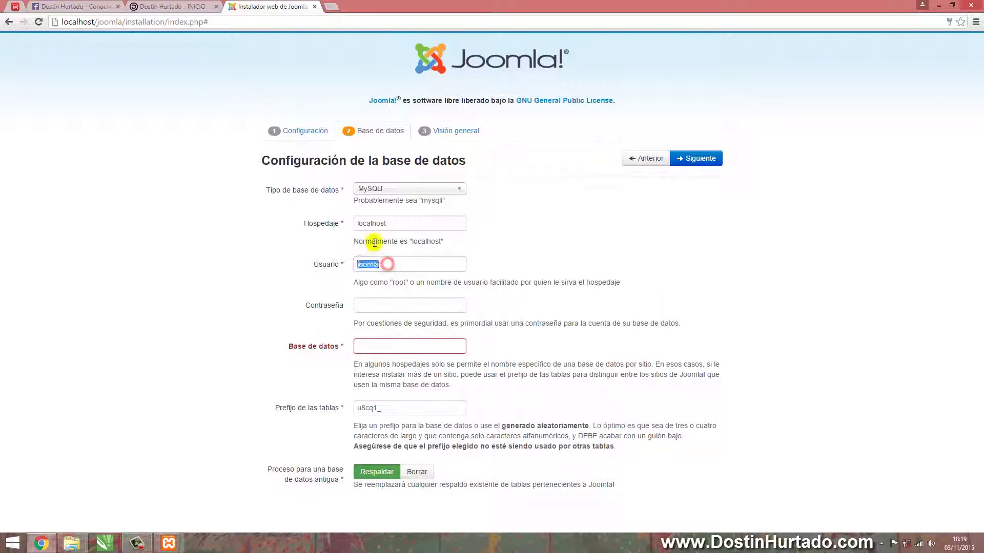
key(BackSpace)
double_click(373, 224)
key(BackSpace)
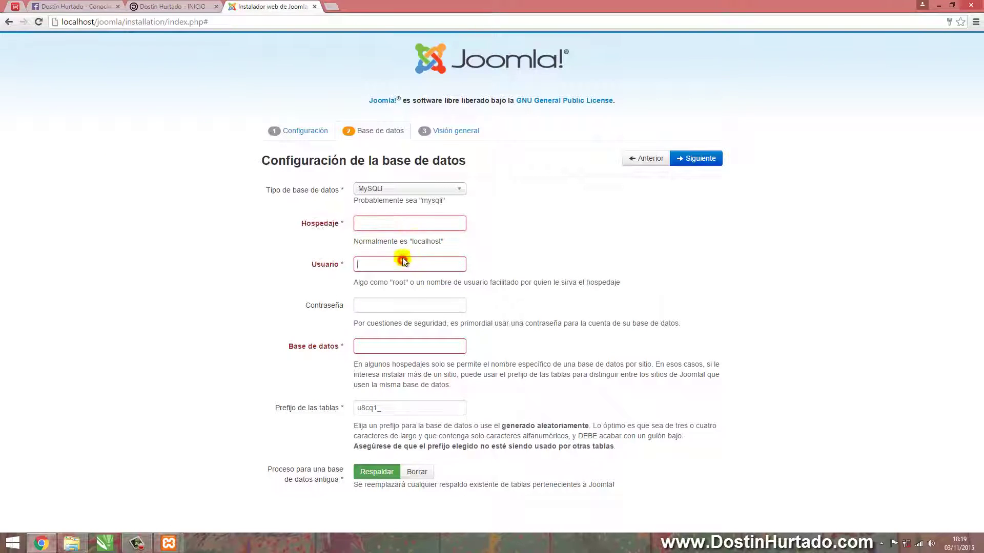
click(402, 260)
click(419, 222)
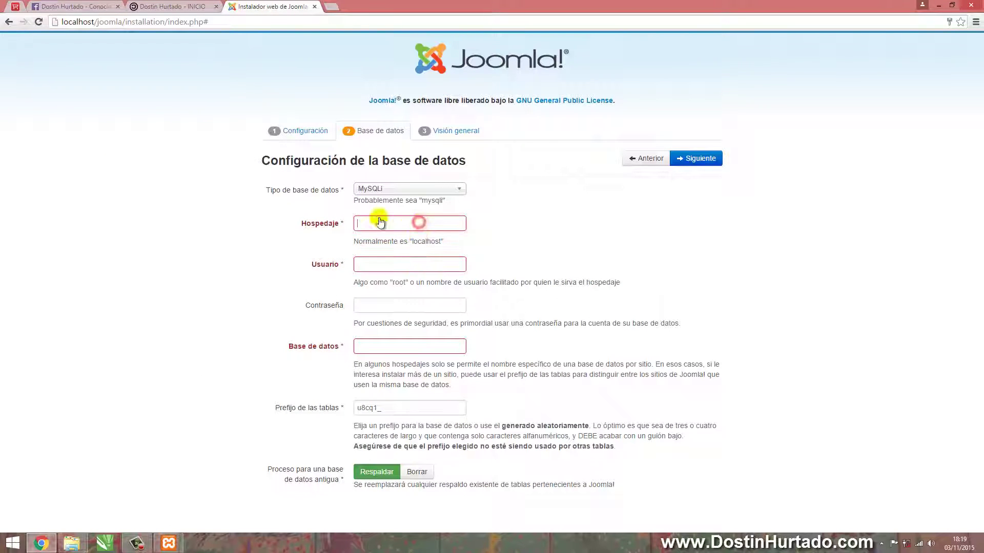
Open phpMyAdmin from the MySQL row's Admin button in XAMPP Control Panel
click(169, 543)
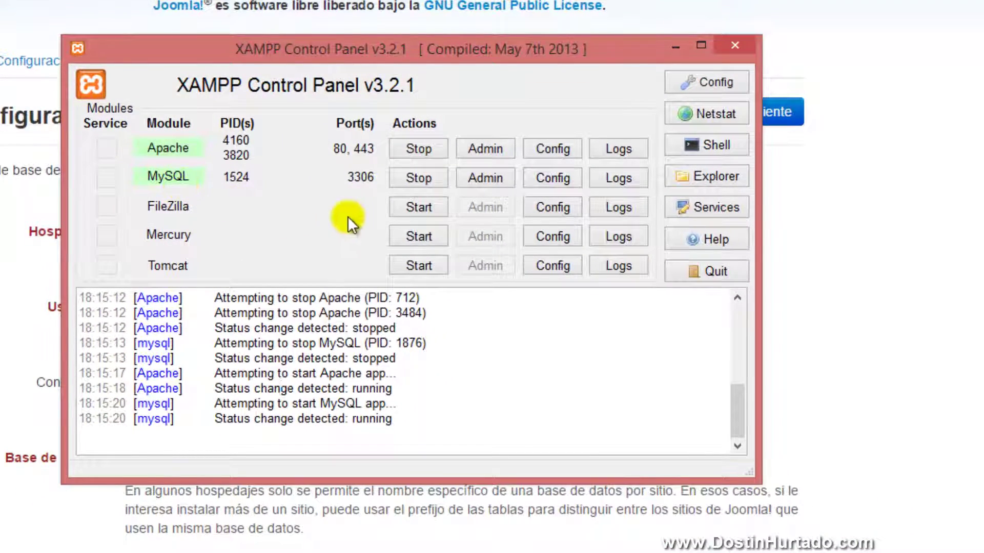
click(481, 174)
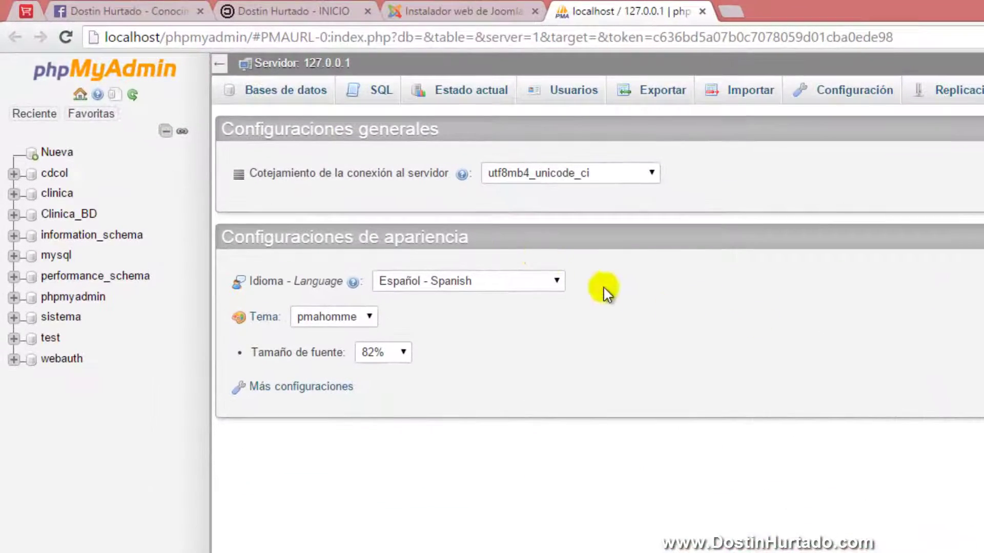
On Bases de datos, create database cualquiera with utf8_spanish_ci collation
click(268, 96)
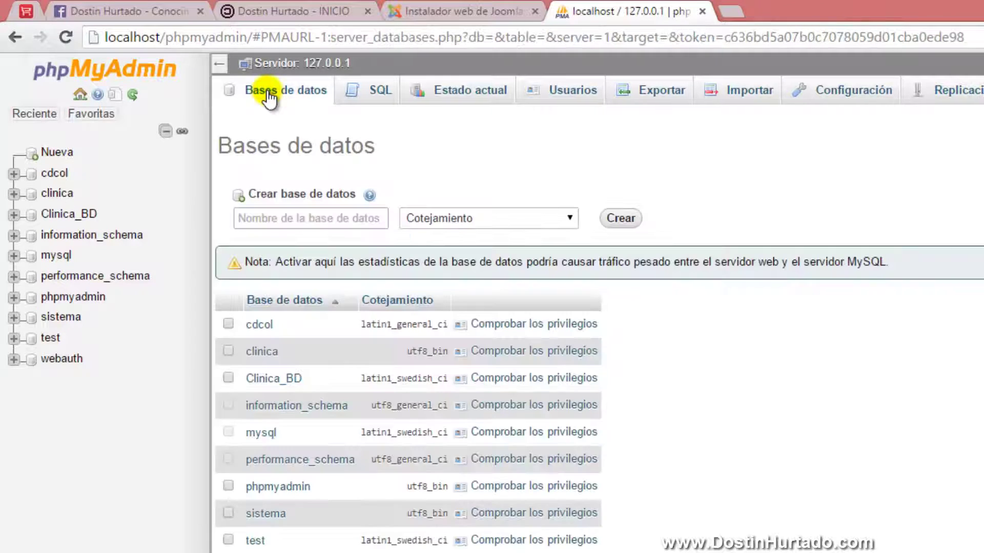
click(260, 216)
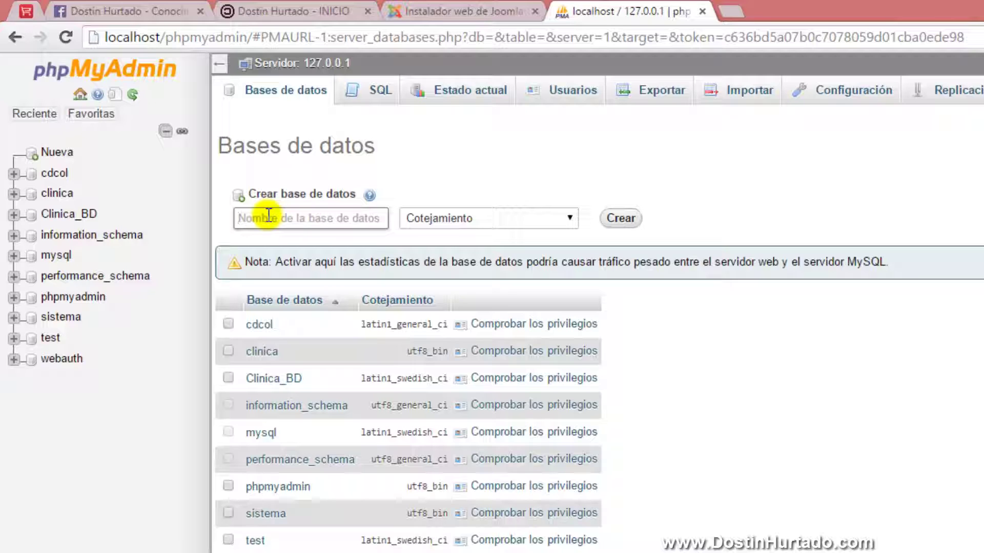
text(cua)
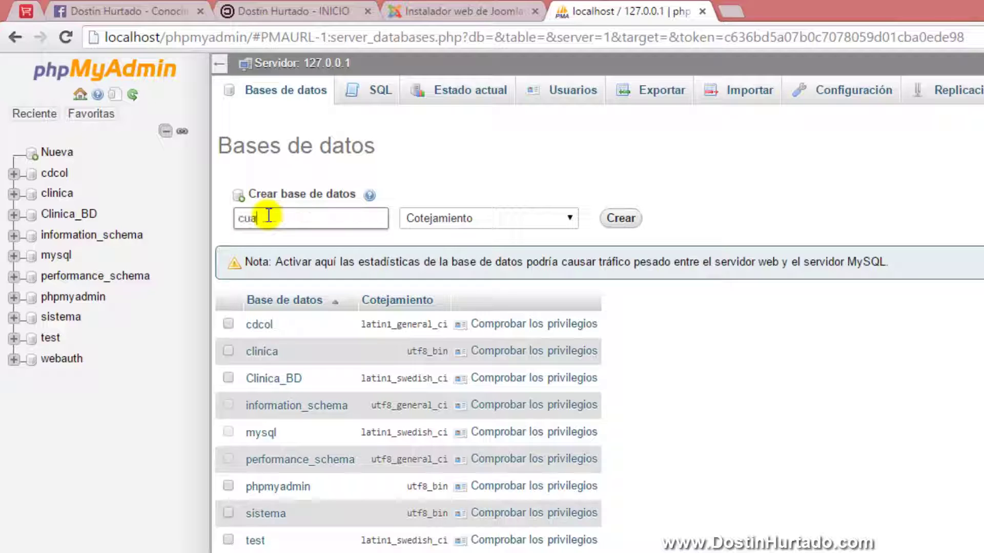
text(lquiera)
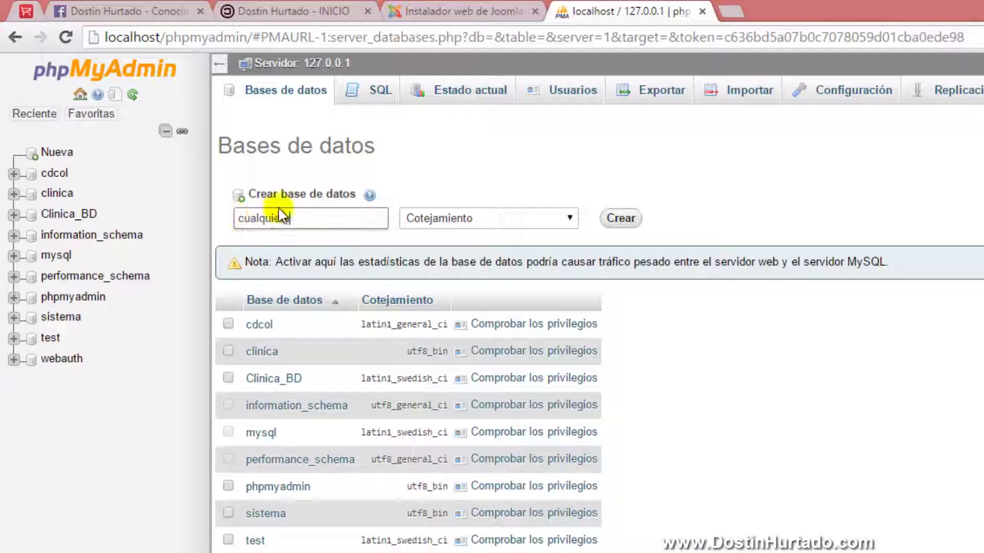
click(436, 219)
drag(568, 250, 563, 451)
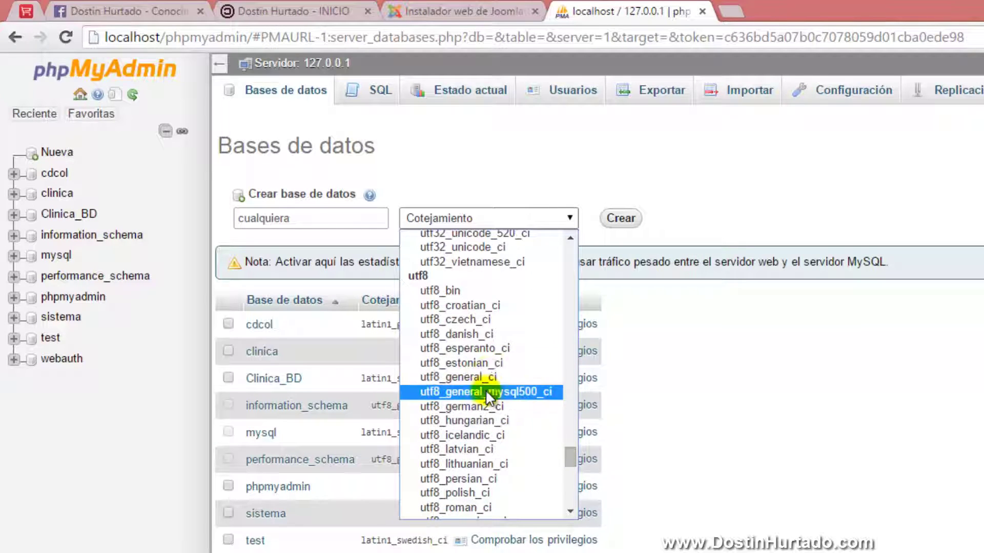
scroll(479, 374, down, 3)
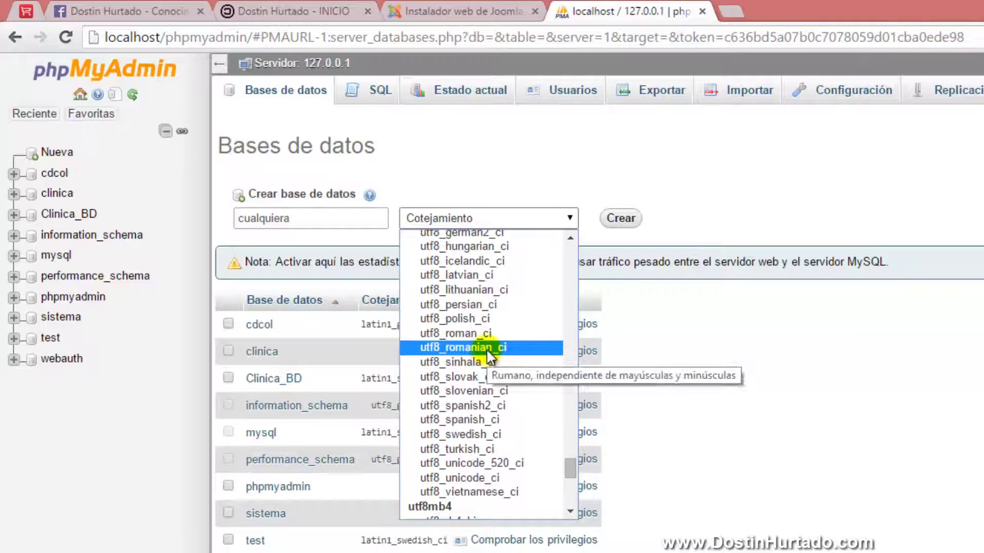
click(470, 420)
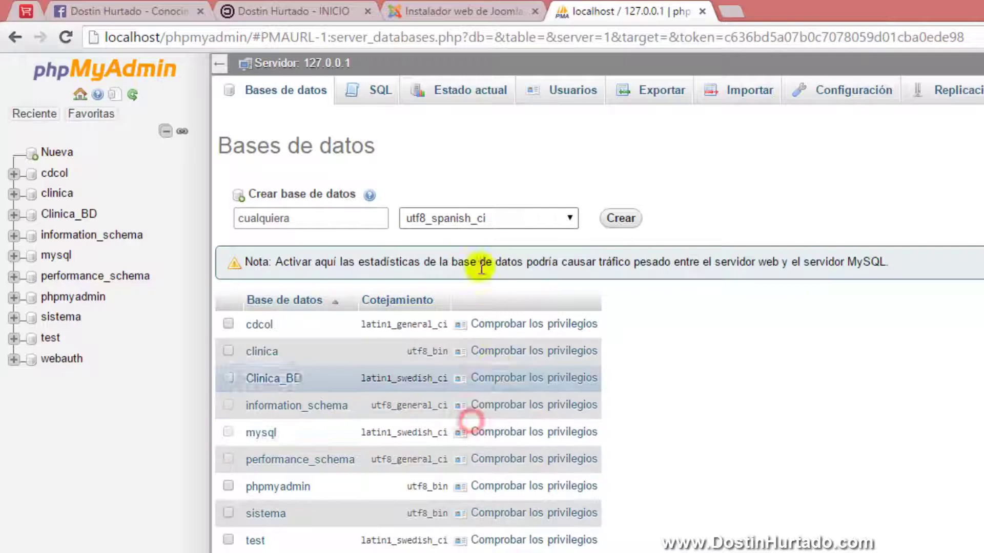
click(462, 211)
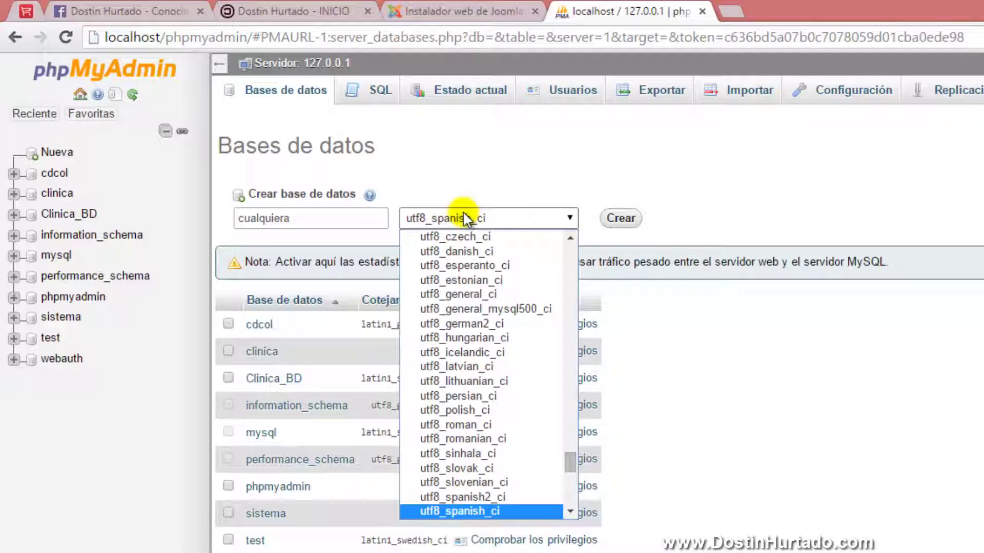
click(464, 218)
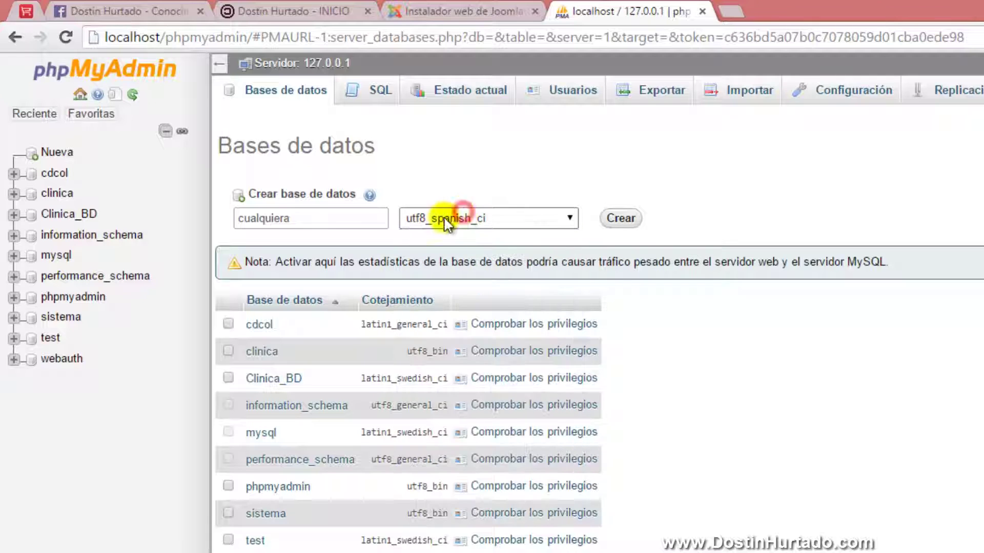
click(614, 220)
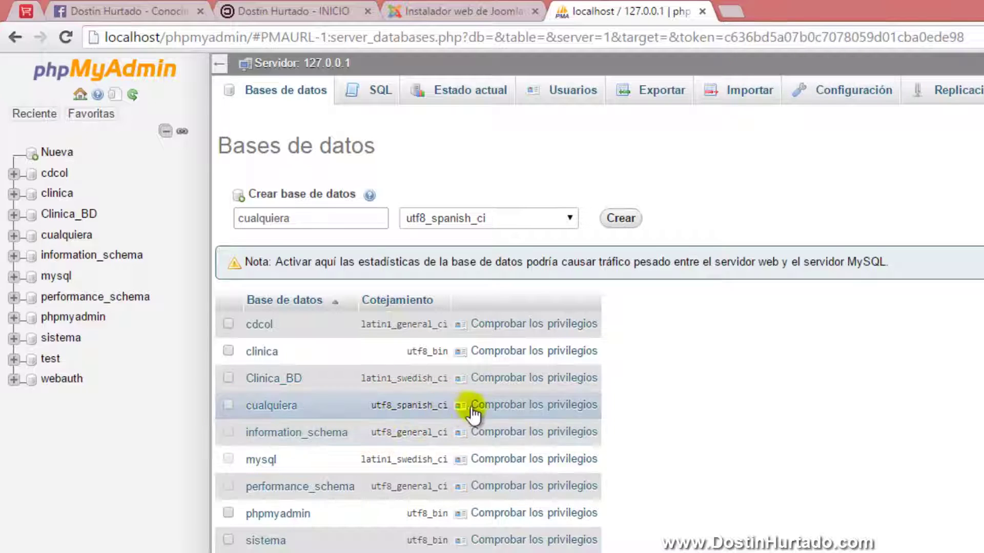
From cualquiera's privileges, start a new user named joomla restricted to the Local host
click(558, 408)
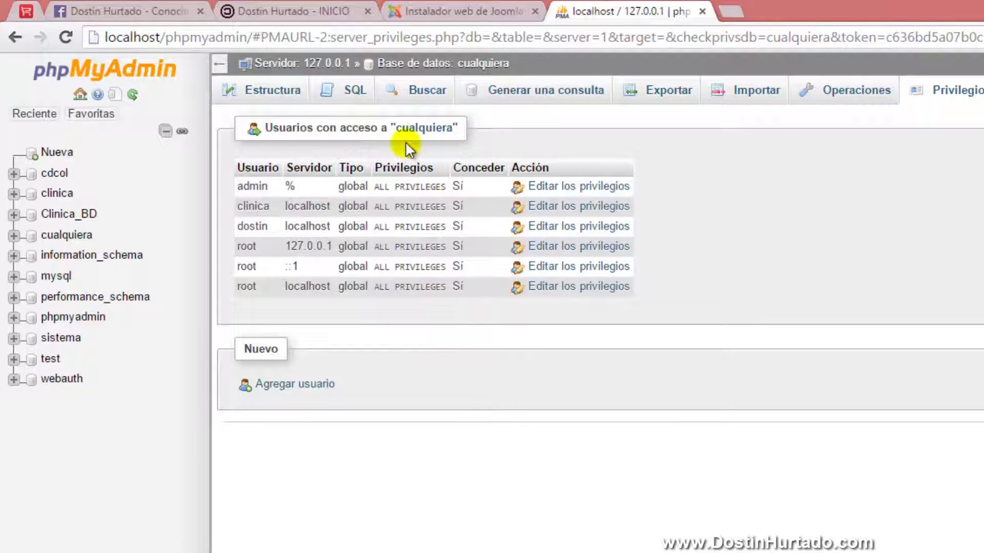
click(275, 384)
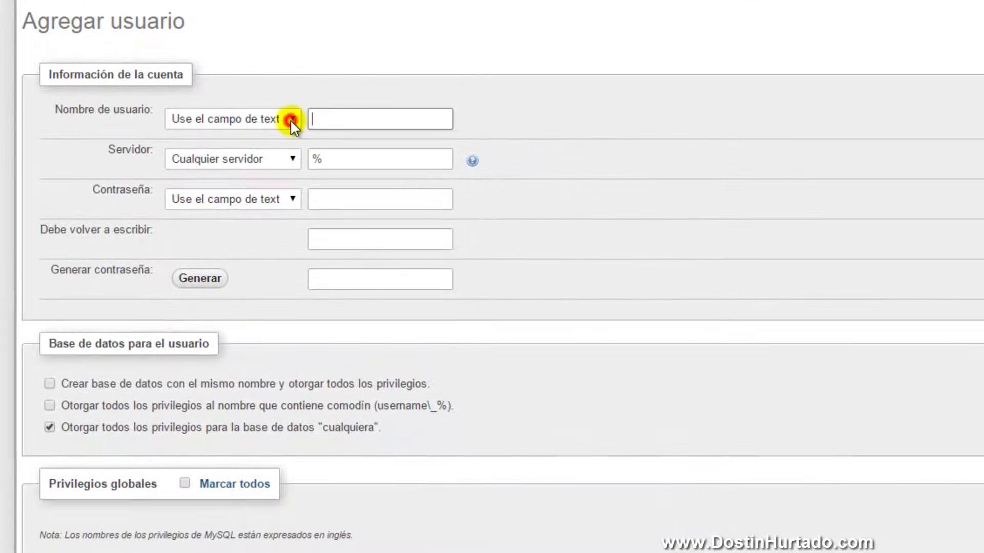
click(489, 243)
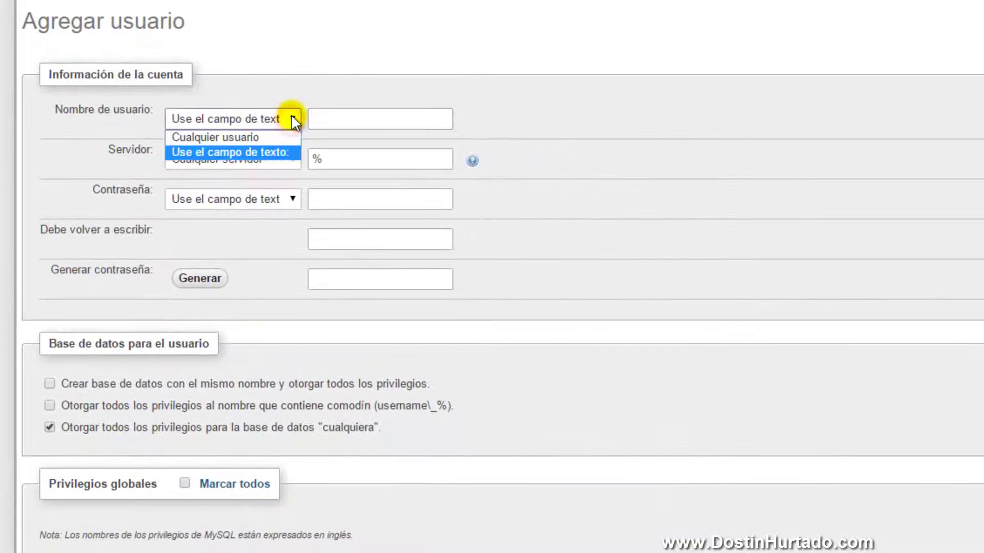
click(239, 152)
click(347, 118)
text(dostin)
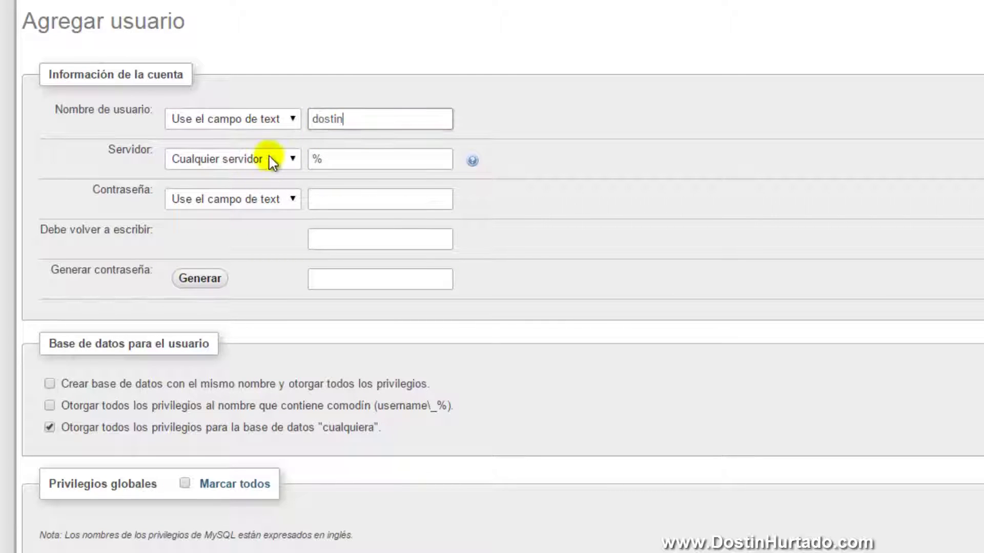
click(263, 159)
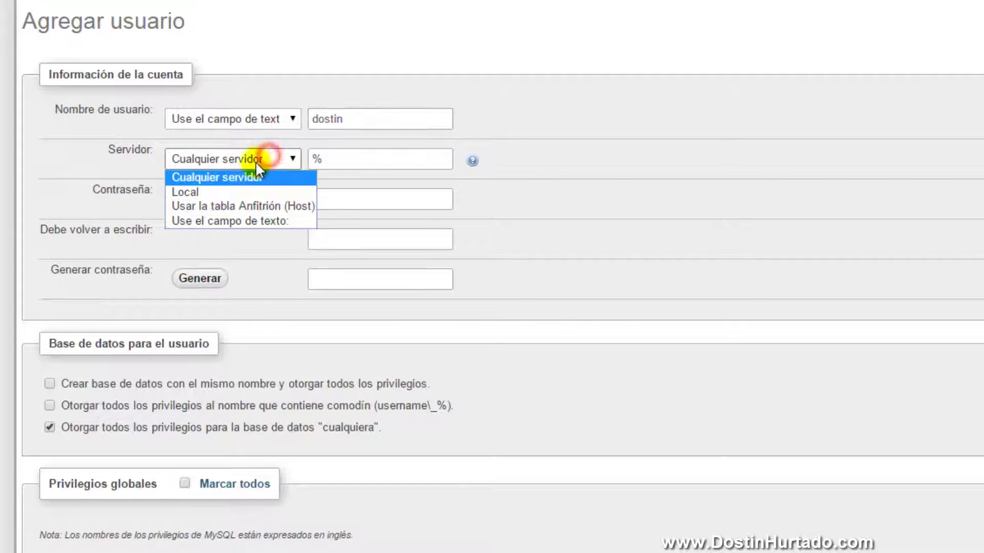
click(204, 190)
drag(363, 112, 315, 114)
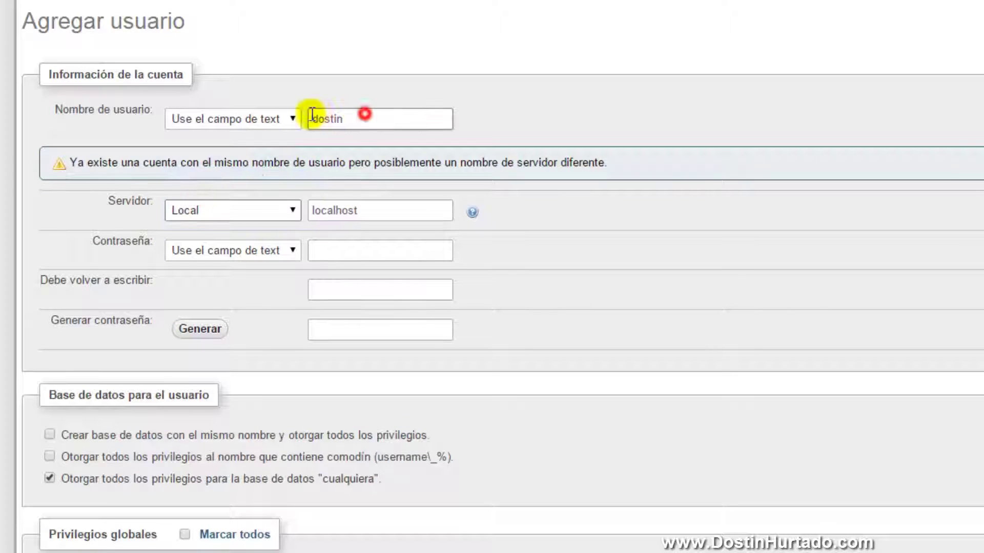
key(BackSpace)
text(joomla)
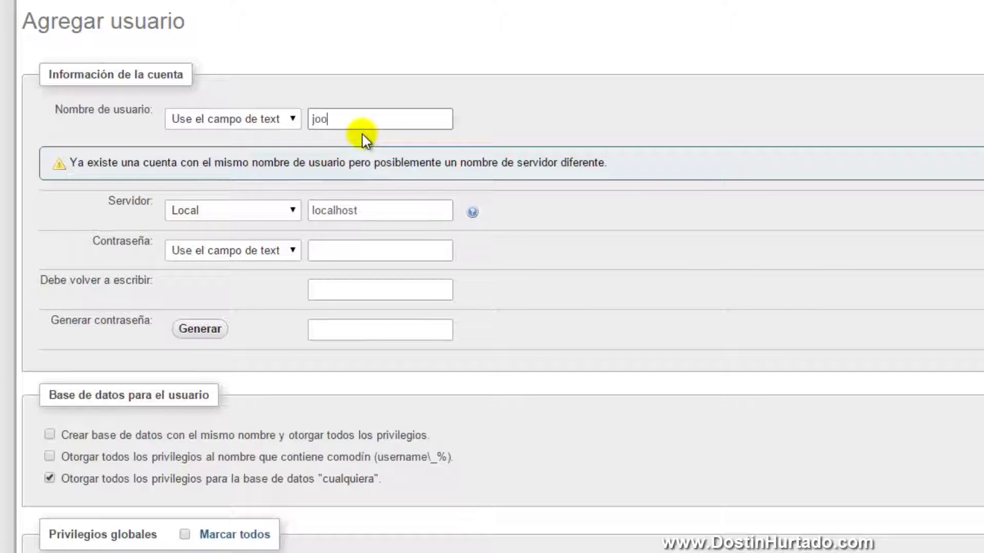
click(367, 119)
click(354, 211)
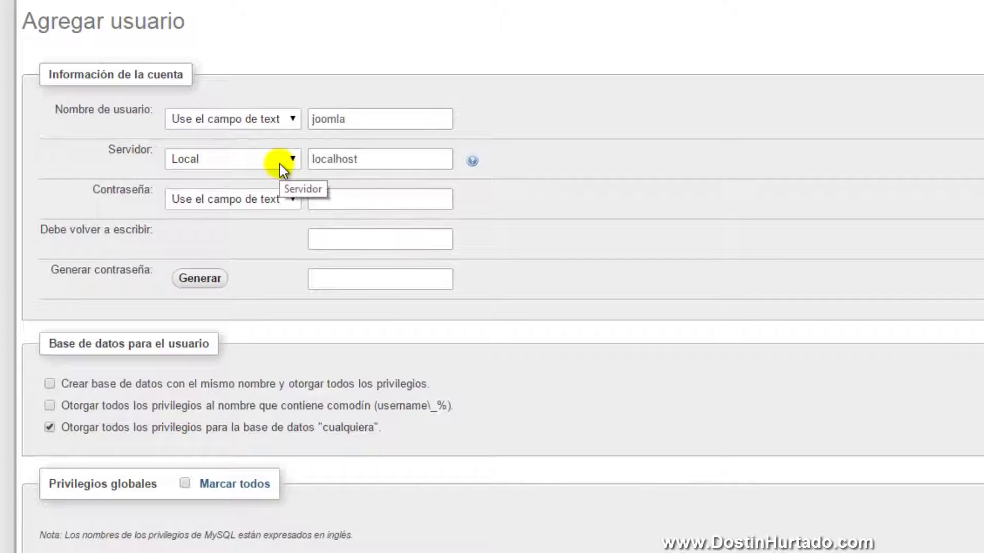
click(334, 156)
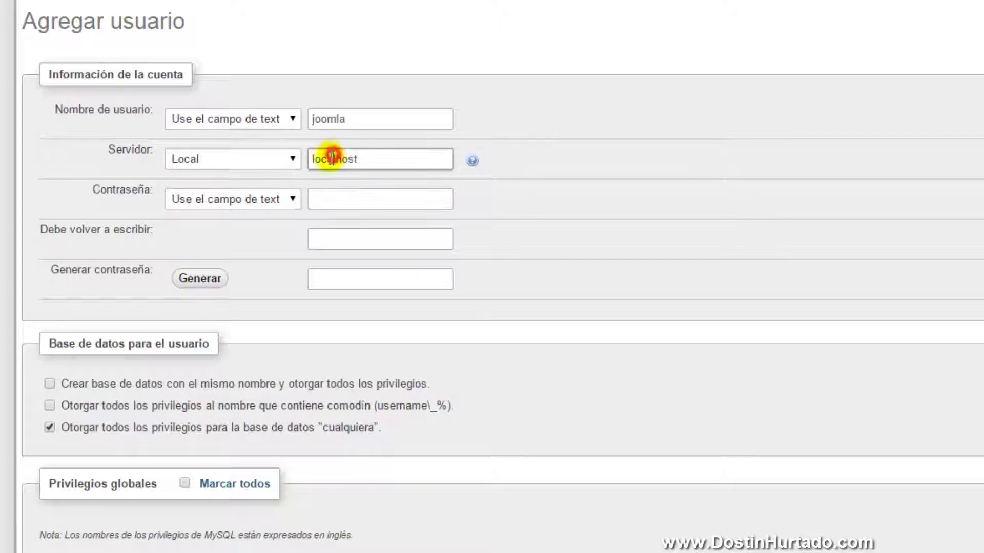
Enter the user's password twice, mark all global privileges, and create the user
click(275, 199)
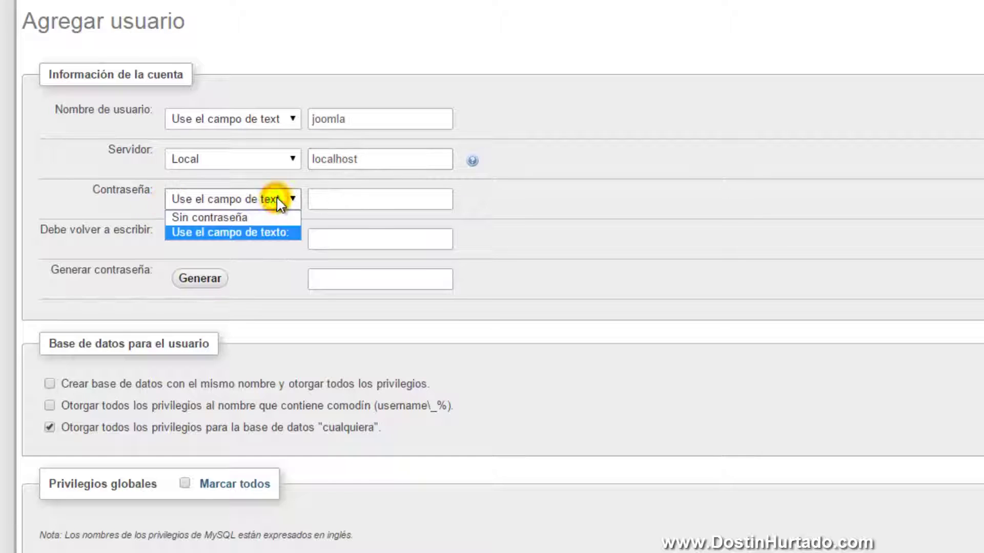
click(199, 229)
click(332, 198)
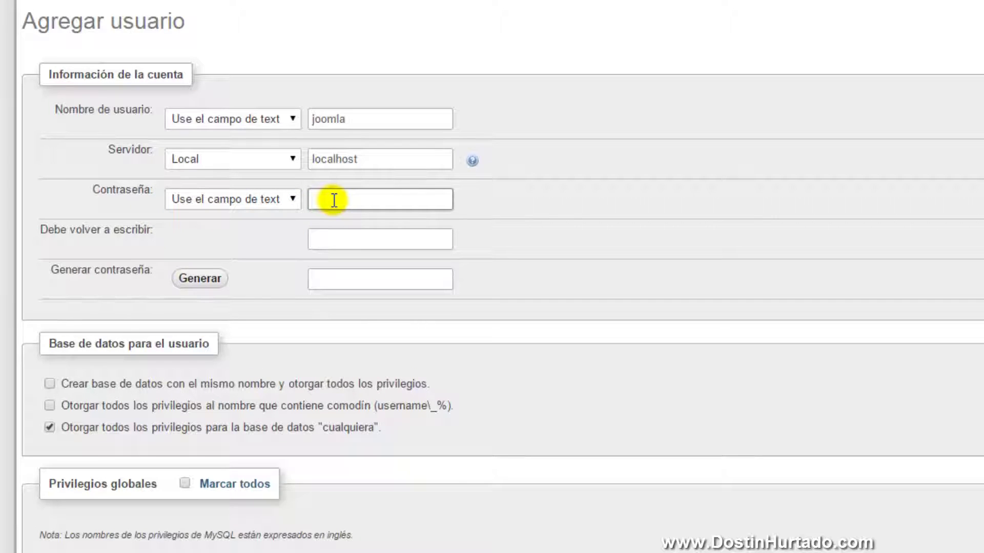
click(330, 237)
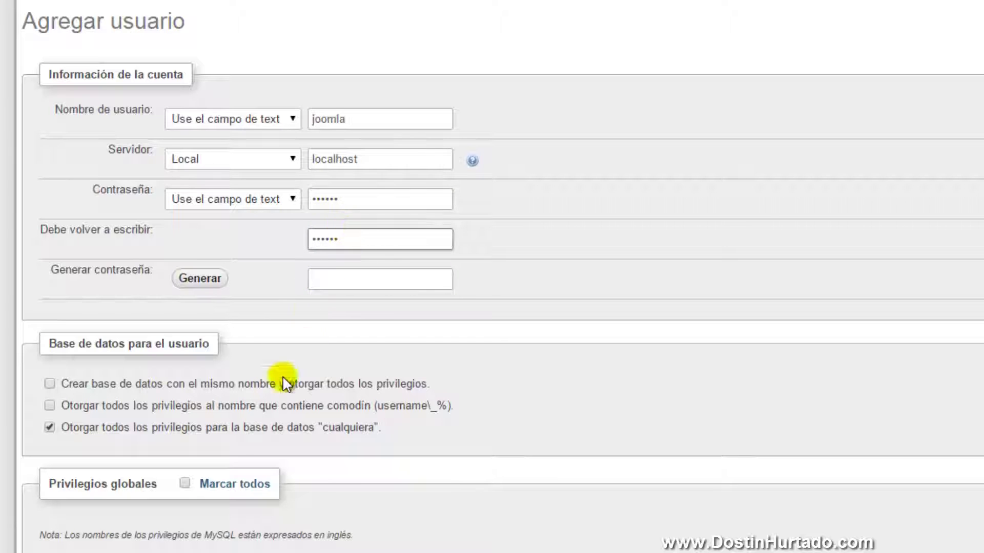
scroll(229, 435, down, 2)
scroll(115, 436, down, 3)
scroll(202, 391, down, 3)
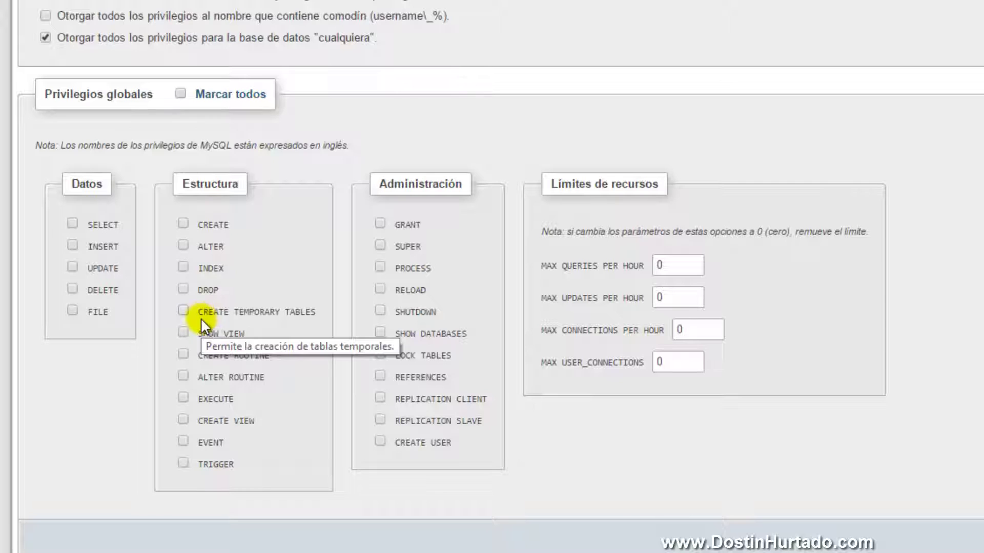
click(210, 94)
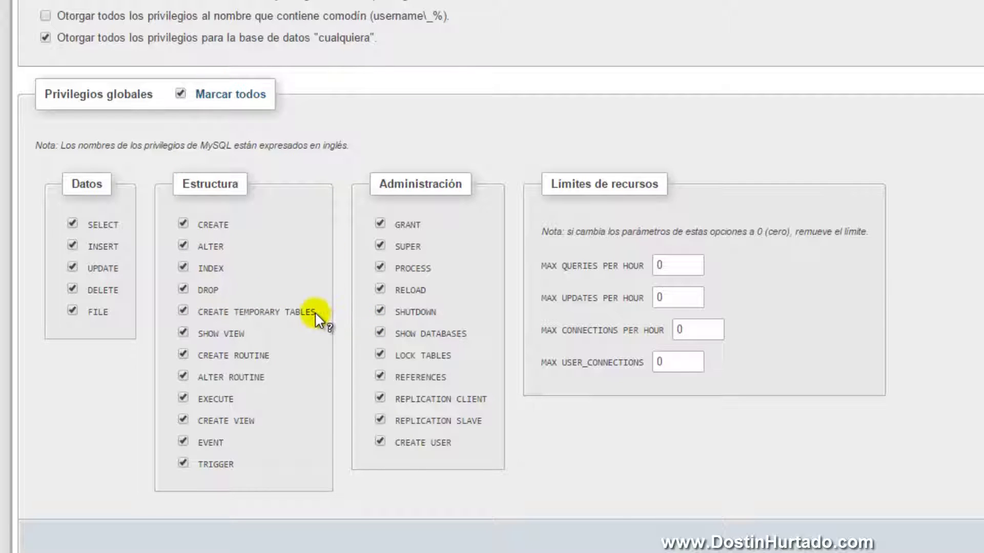
mouse_move(314, 311)
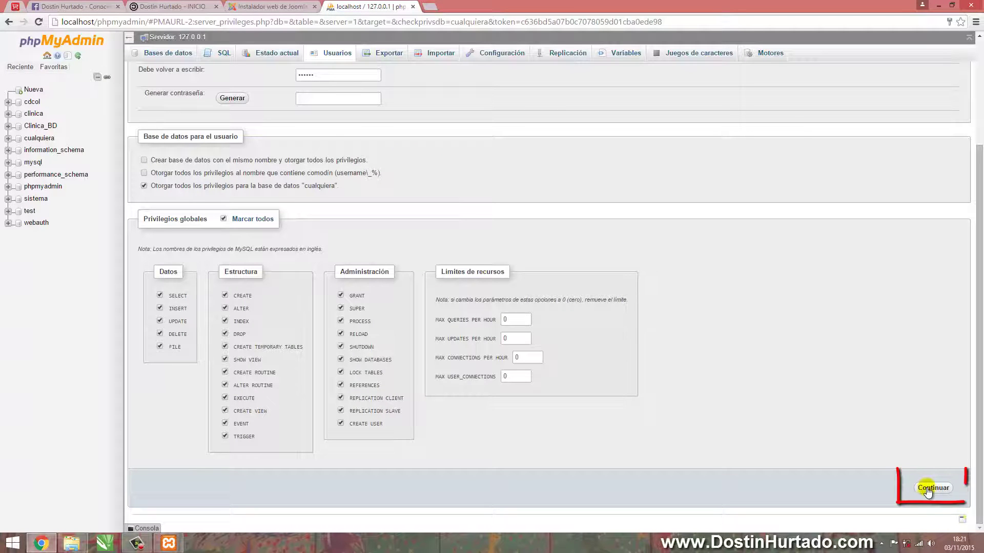
click(926, 487)
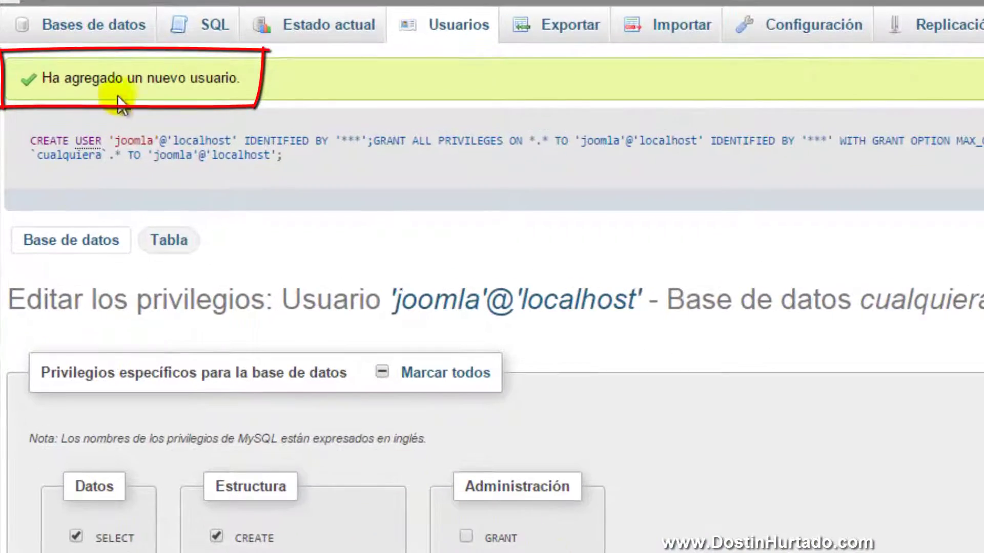
drag(175, 79, 212, 80)
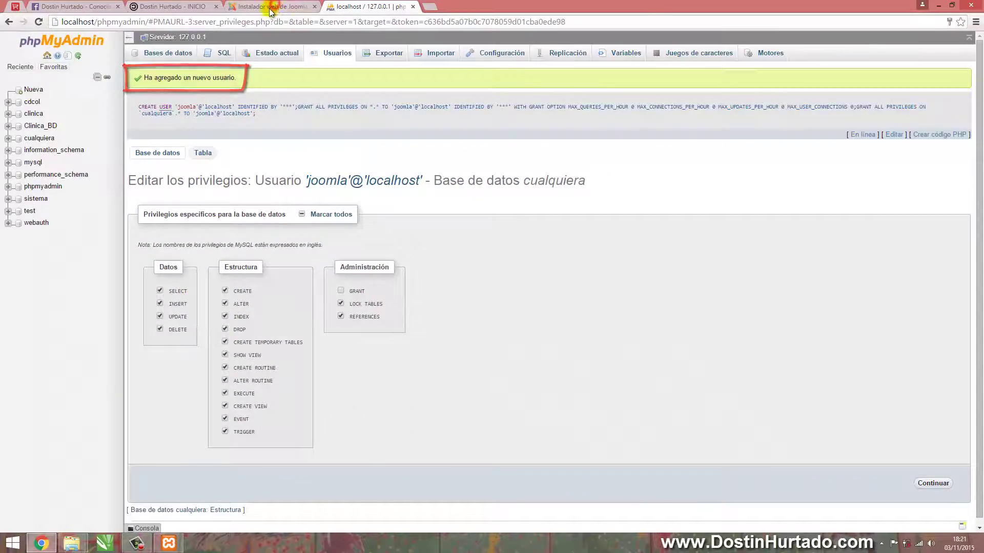
Enter host localhost, user joomla, its password, and database name cualquiera
click(272, 7)
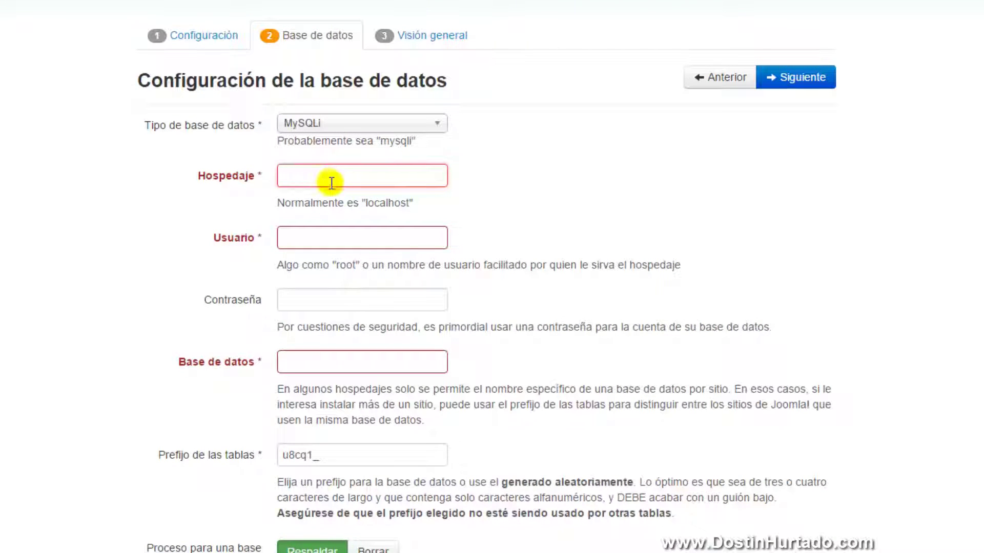
drag(366, 204, 416, 207)
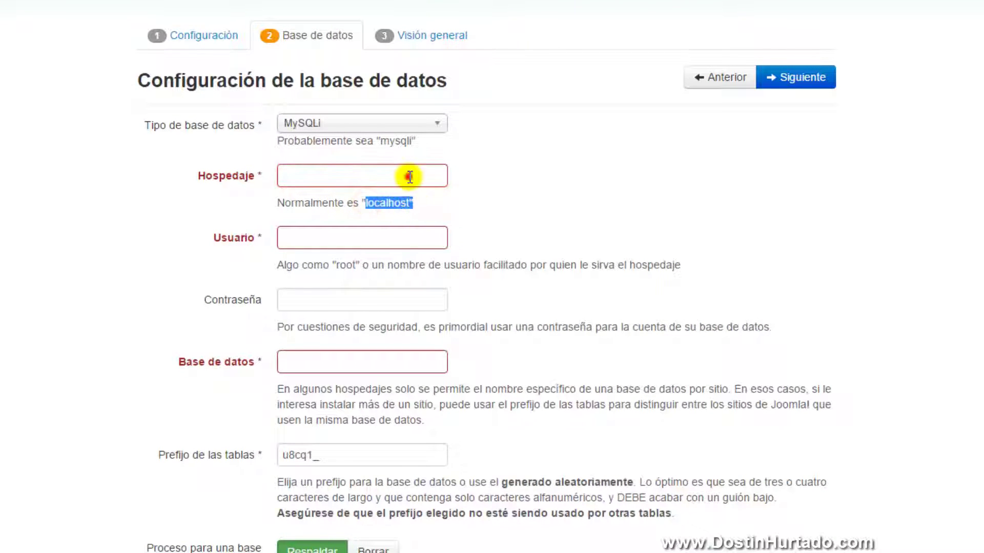
click(404, 176)
text(local)
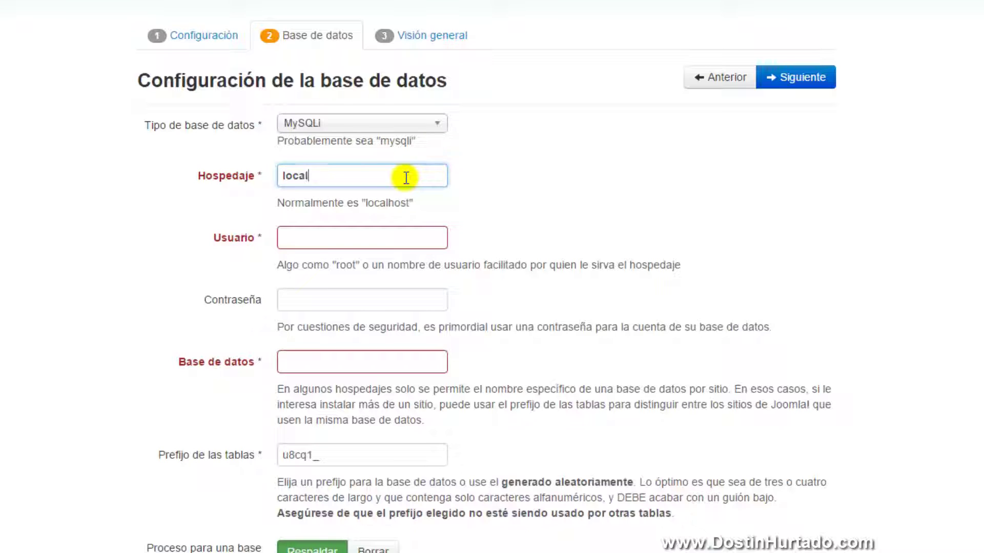
text(host)
click(364, 229)
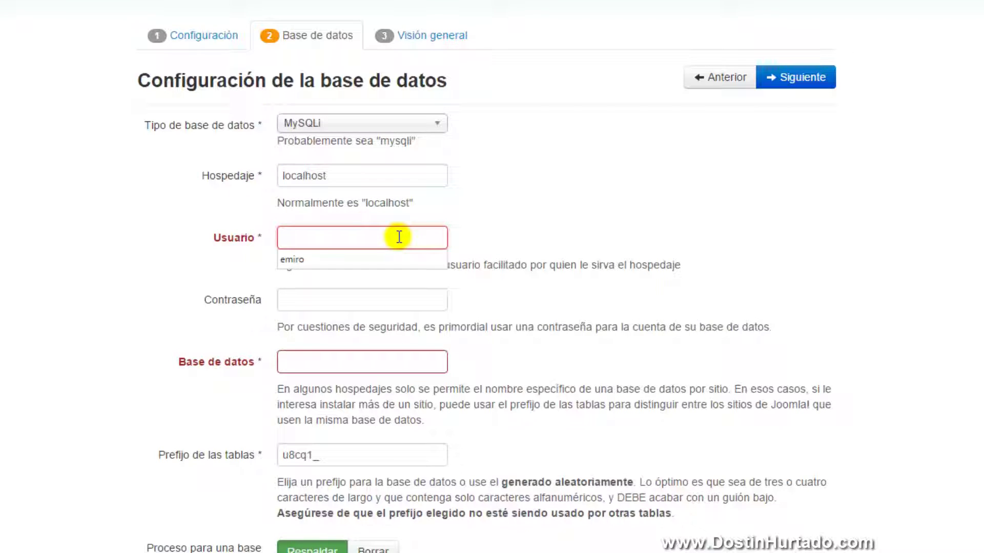
text(joomla)
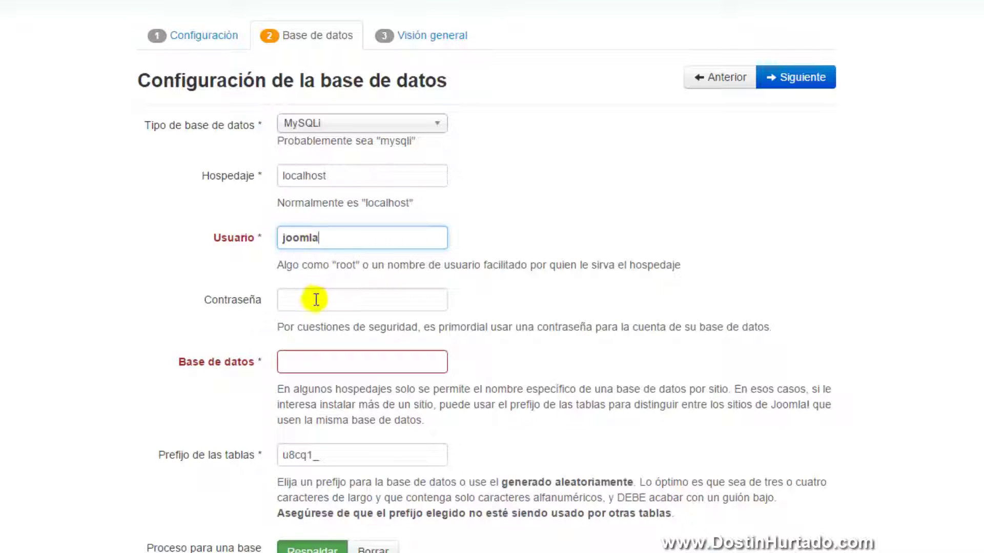
click(315, 299)
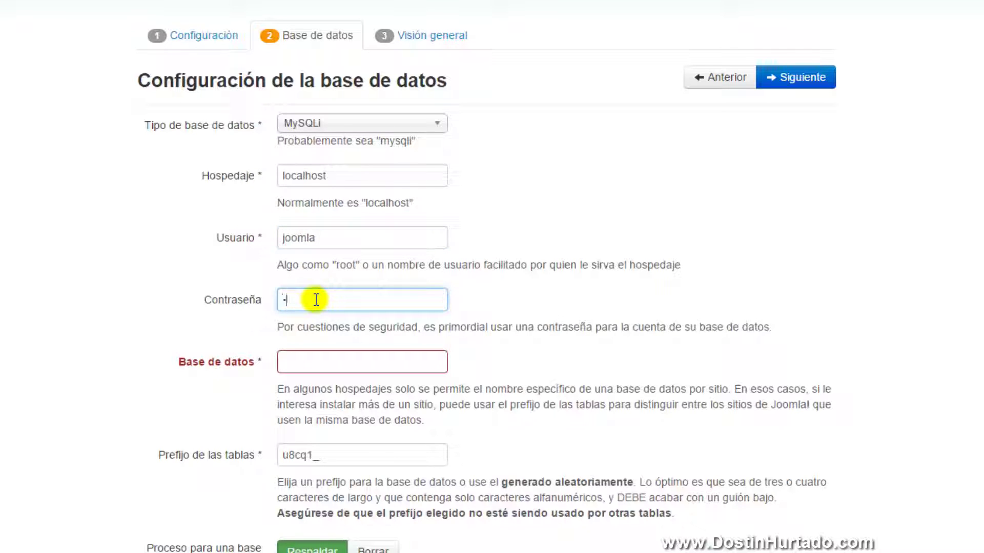
click(305, 362)
text(cua)
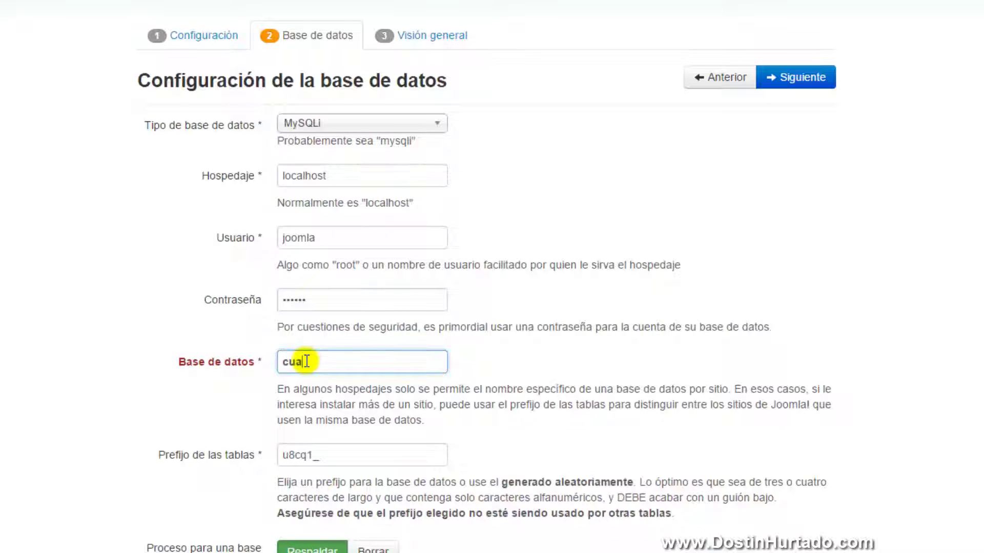
text(lquiera)
click(345, 362)
text(s)
key(BackSpace)
Leave the table prefix unchanged as u8cq1_
click(287, 459)
double_click(289, 458)
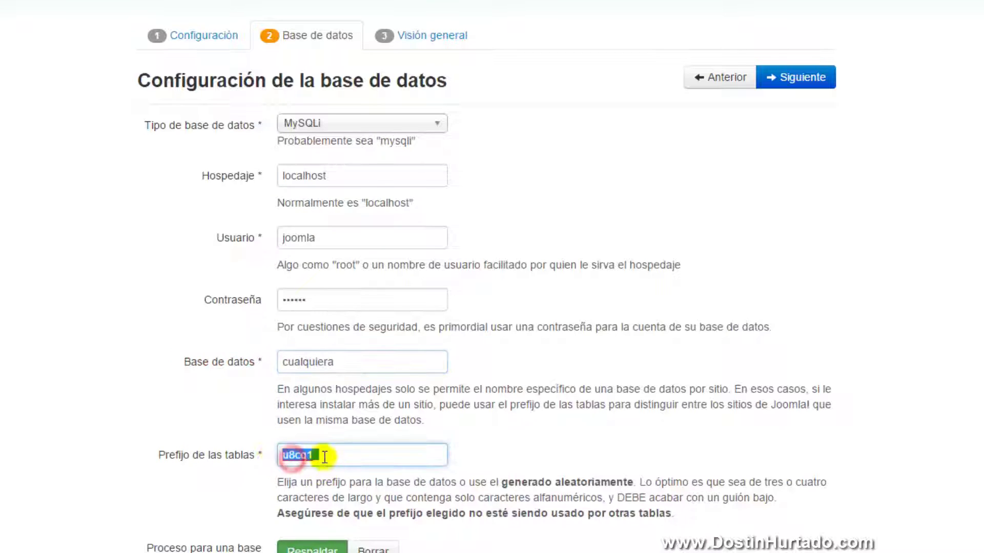
click(325, 452)
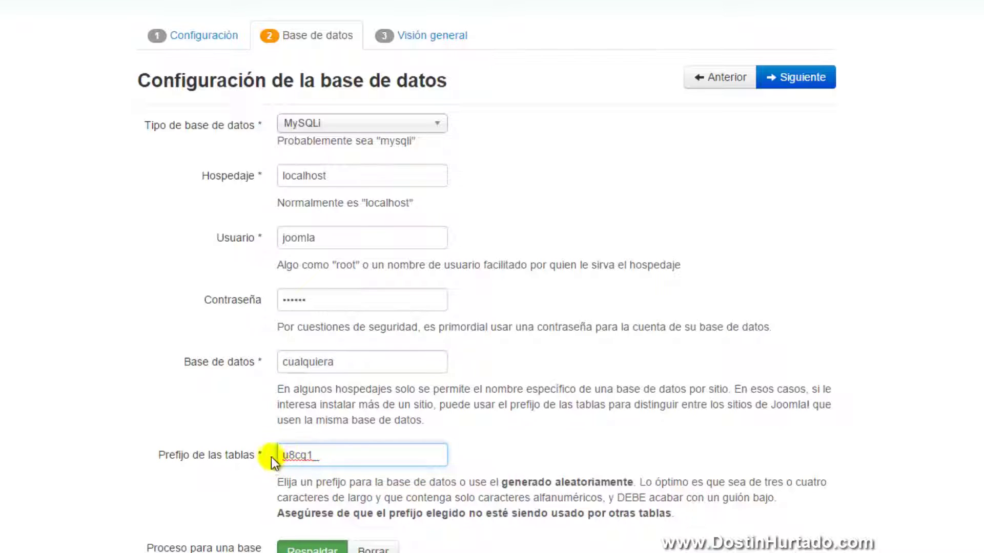
click(288, 456)
double_click(290, 456)
click(306, 456)
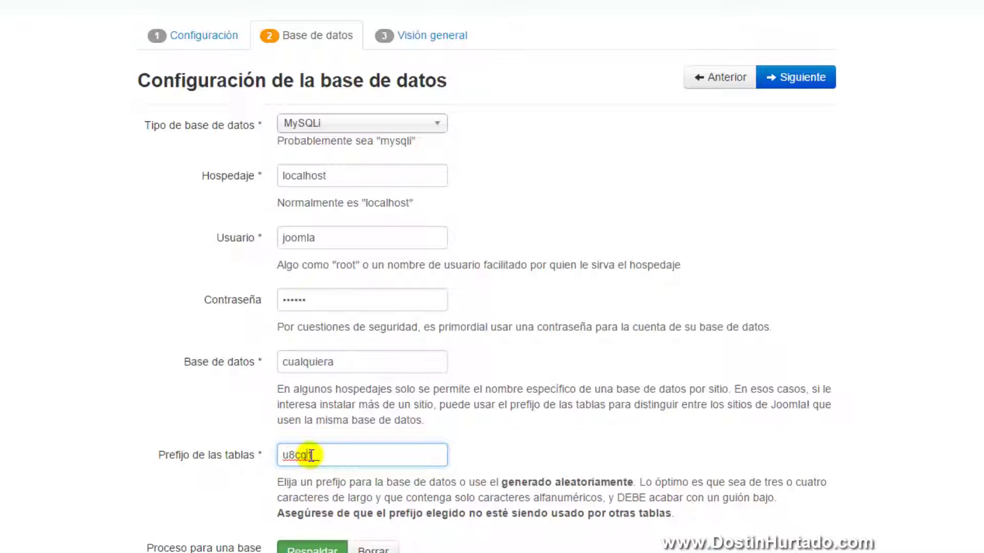
drag(311, 455, 256, 453)
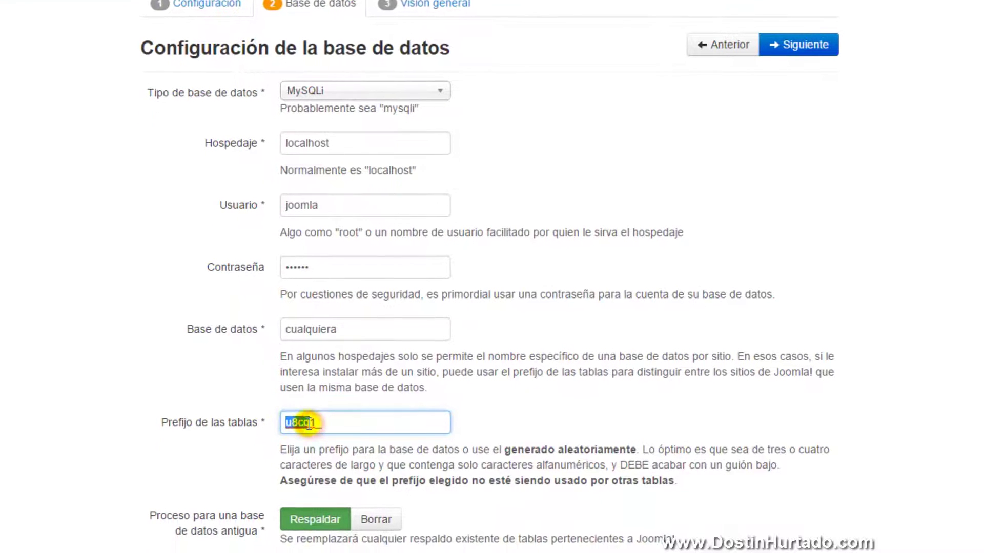
click(328, 422)
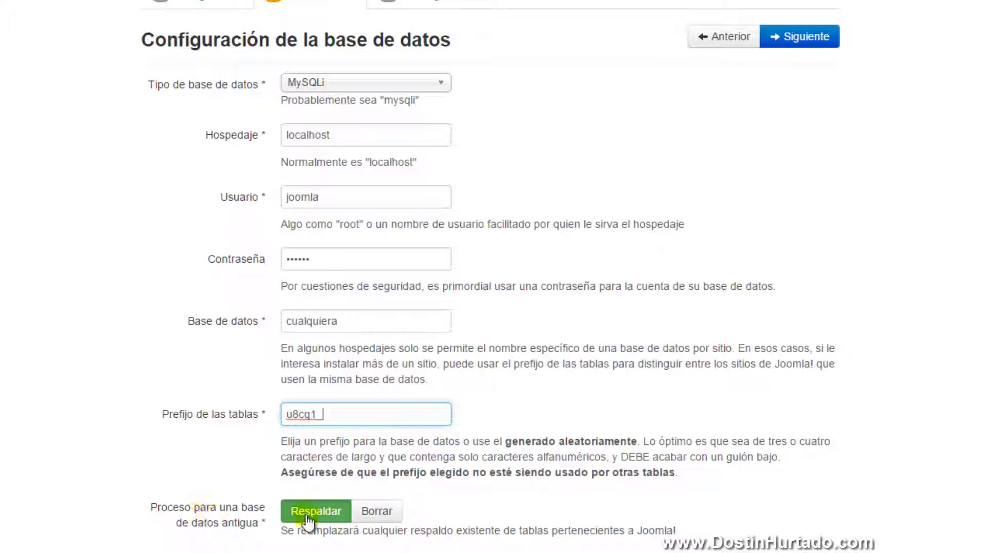
Keep Respaldar for old database tables and continue to the overview step
click(376, 512)
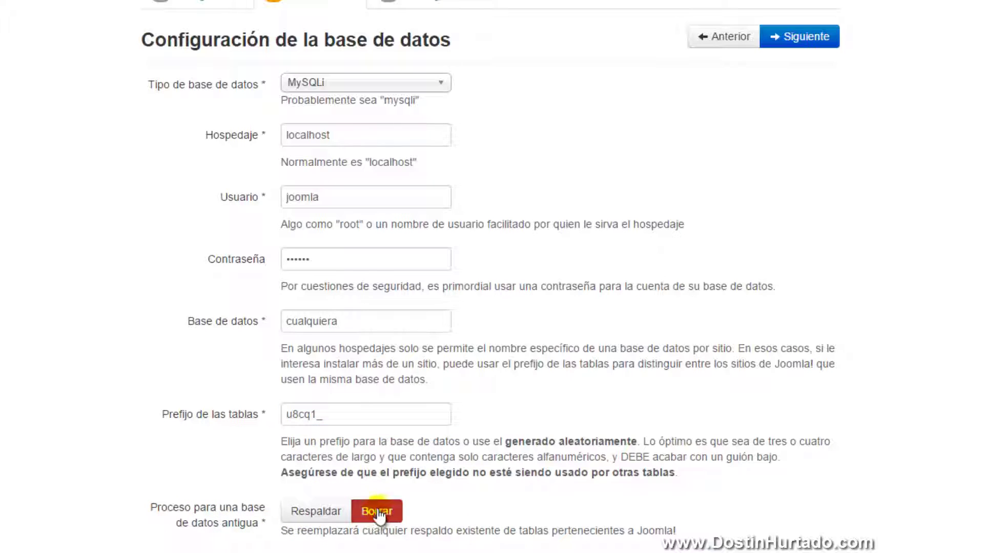
click(308, 513)
click(362, 515)
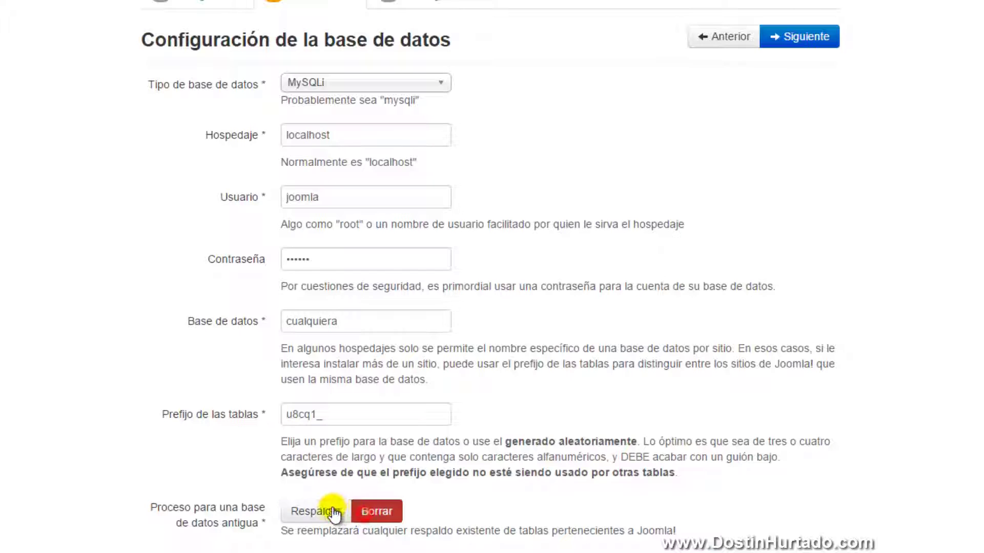
click(334, 512)
click(362, 513)
click(328, 512)
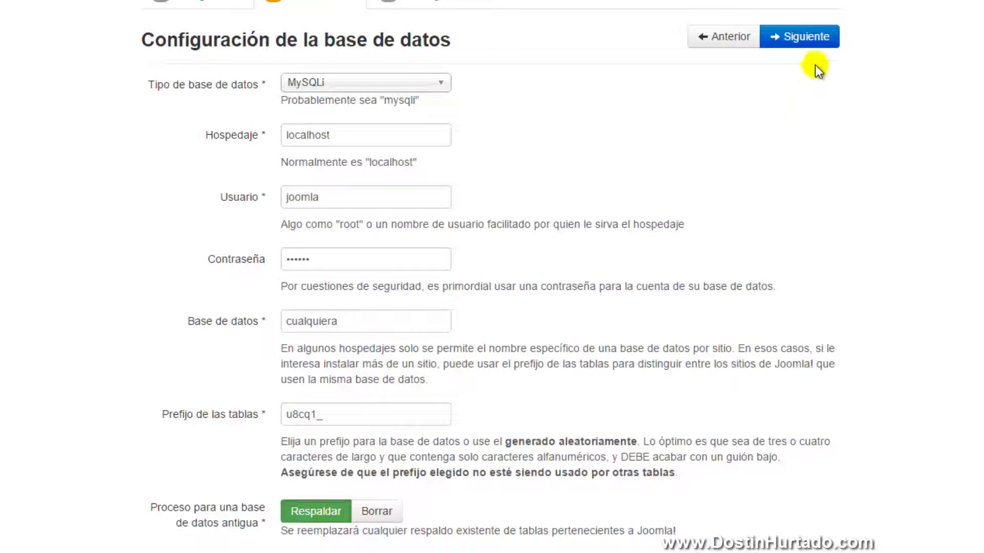
click(821, 40)
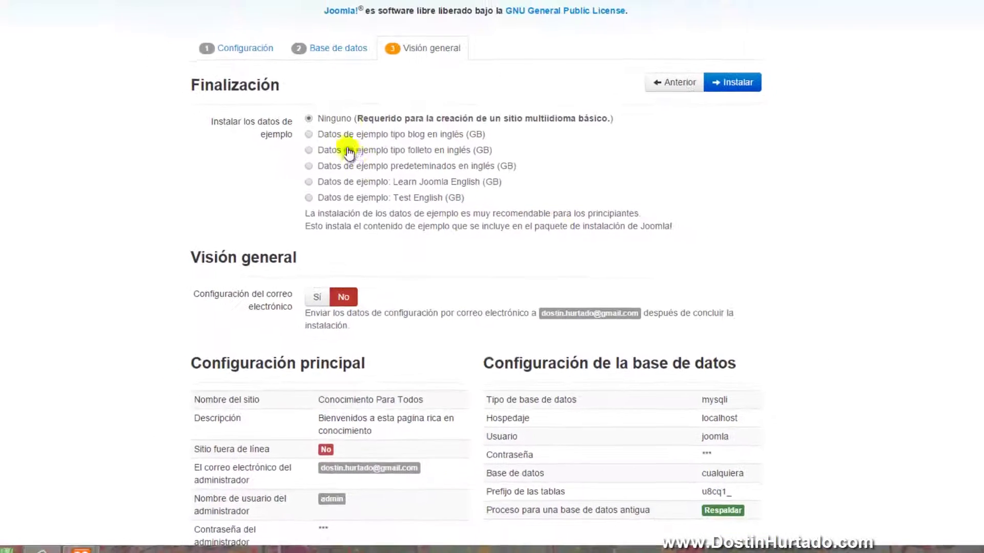
Select the default English (GB) sample data for the installation
scroll(669, 282, down, 6)
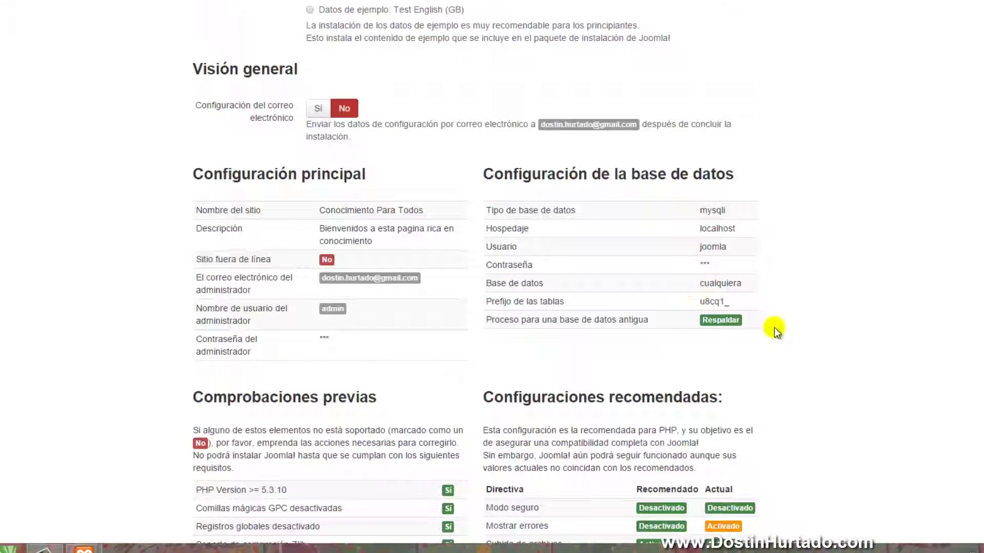
scroll(782, 328, up, 5)
scroll(782, 328, up, 1)
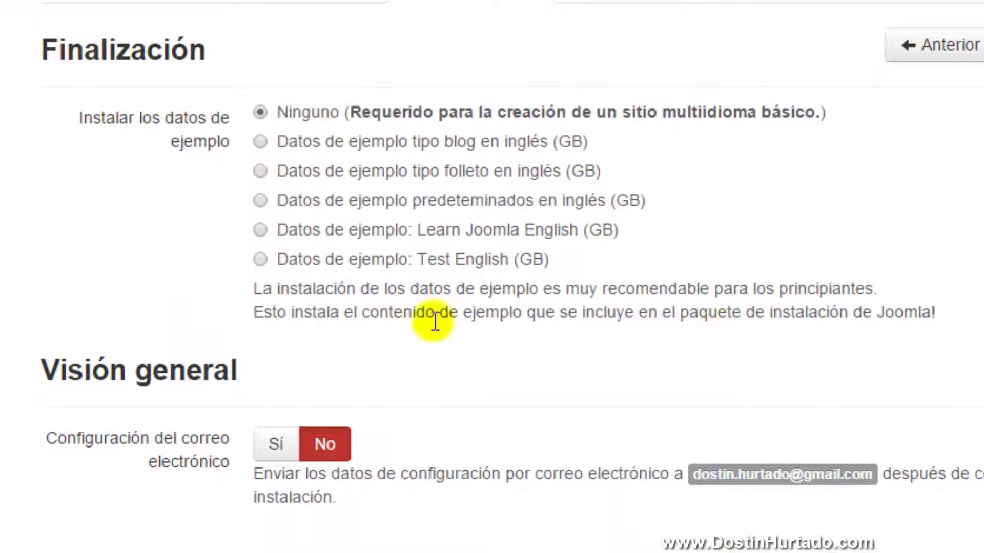
click(313, 289)
drag(382, 288, 518, 287)
click(521, 287)
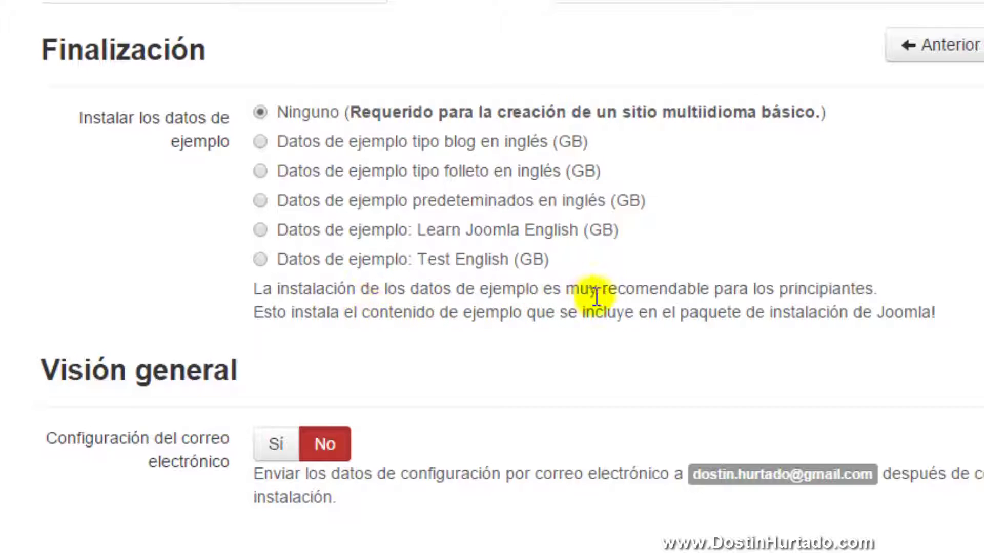
drag(603, 290, 891, 293)
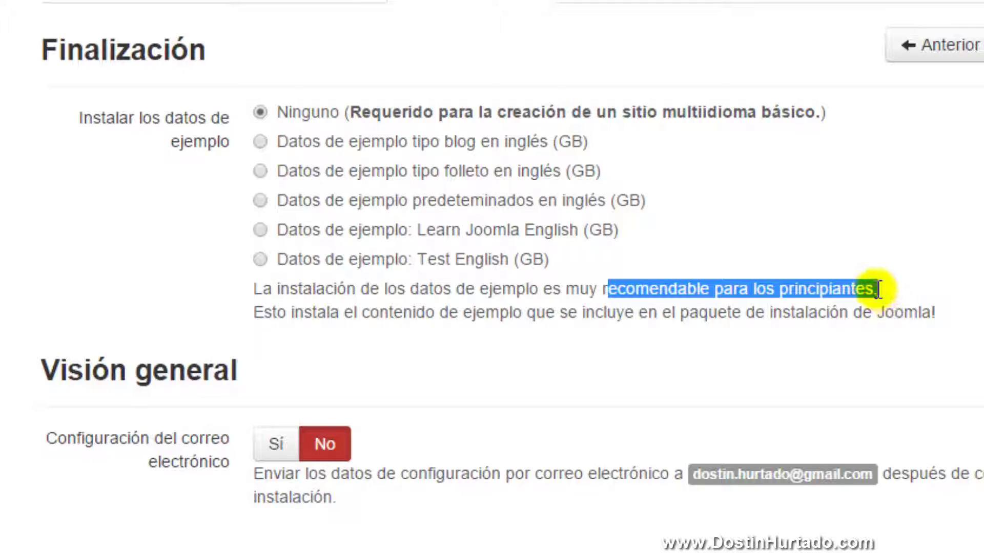
click(505, 197)
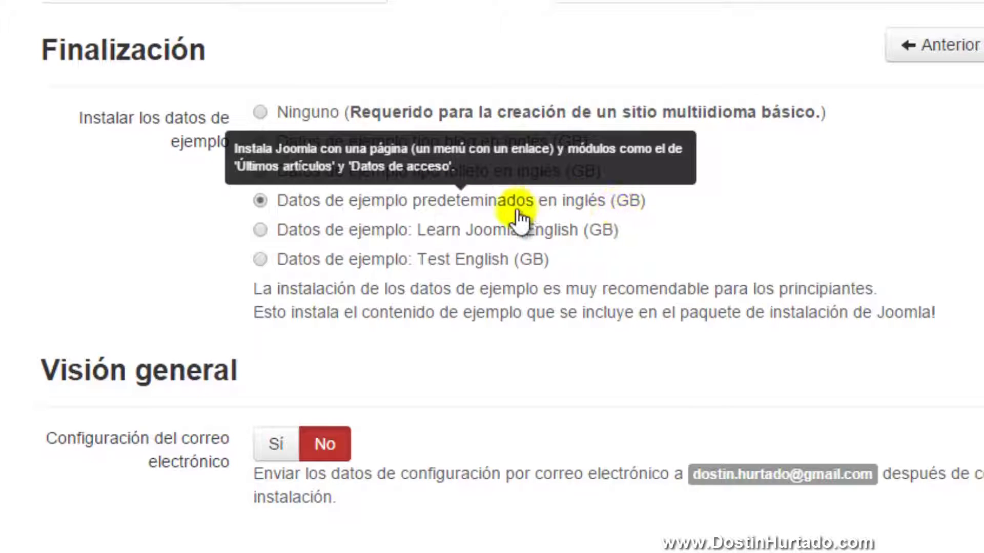
Leave the Configuración del correo option set to No
scroll(564, 371, down, 5)
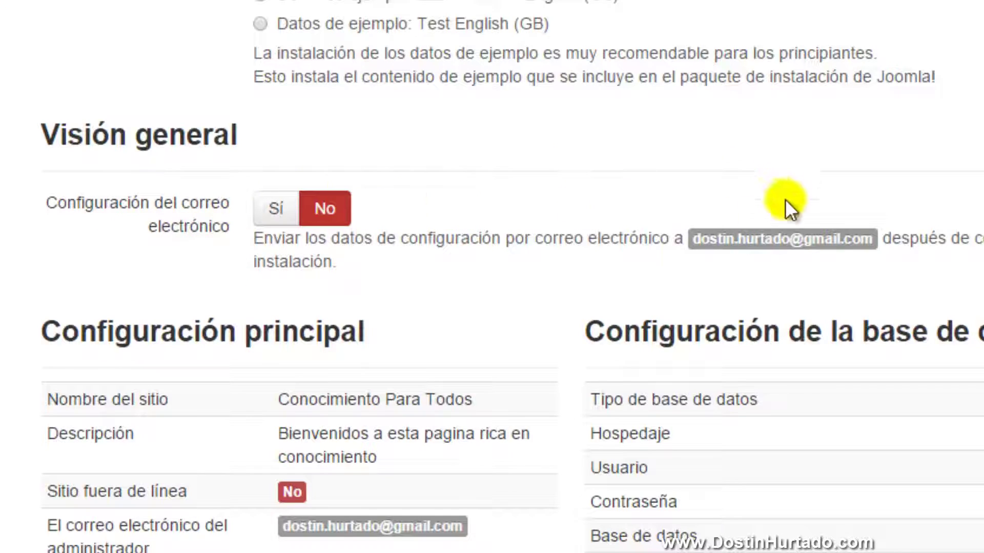
drag(687, 239, 845, 238)
click(848, 245)
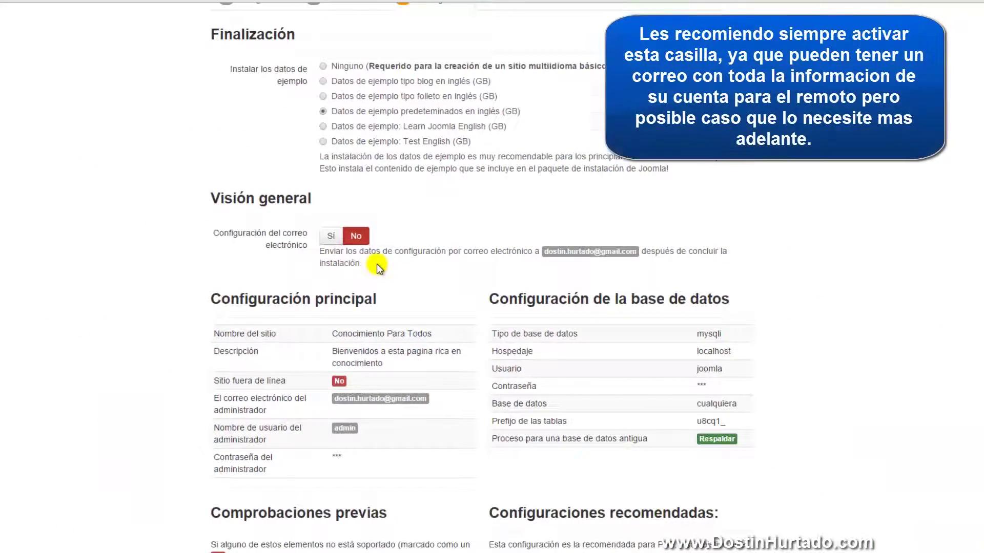
scroll(376, 264, down, 5)
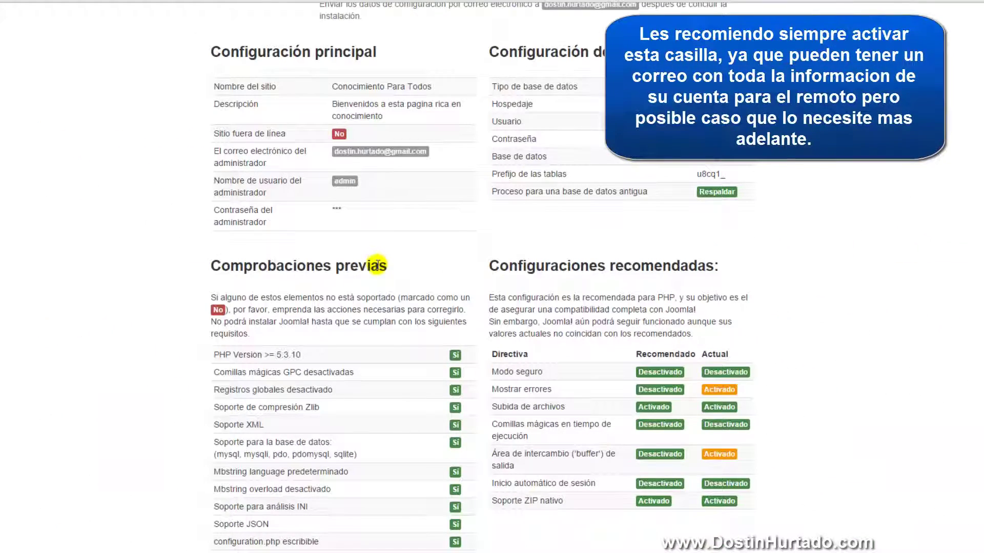
scroll(378, 265, up, 4)
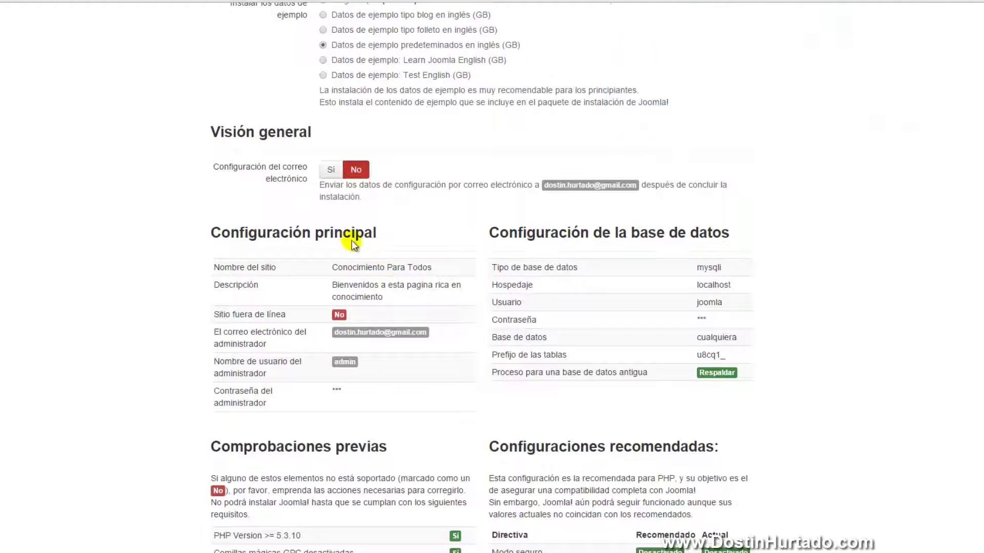
click(334, 171)
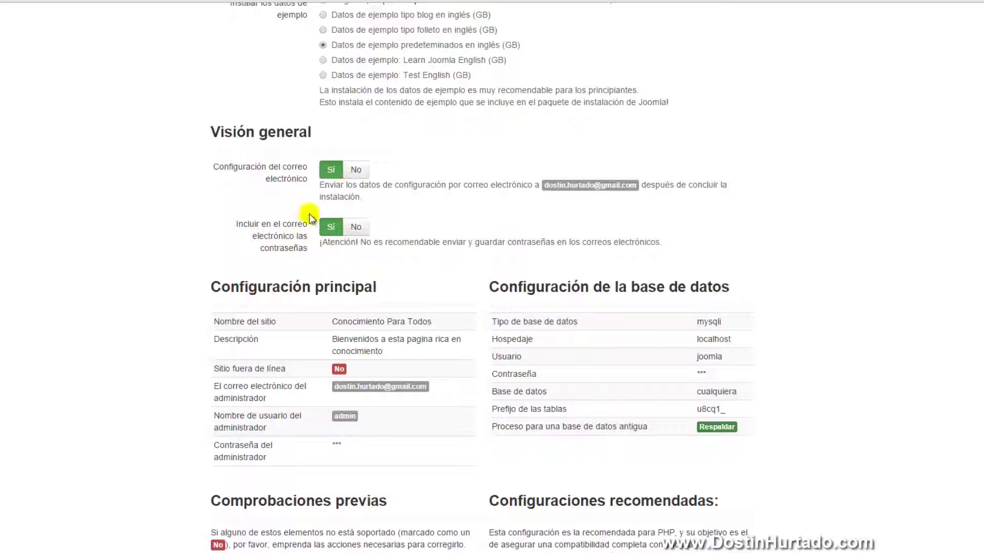
click(356, 170)
scroll(377, 292, down, 3)
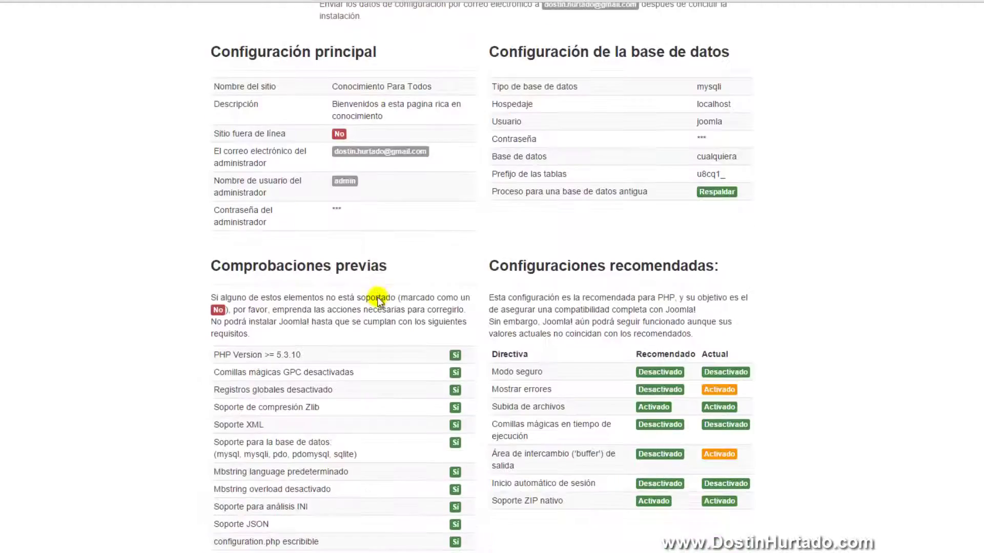
scroll(320, 314, up, 7)
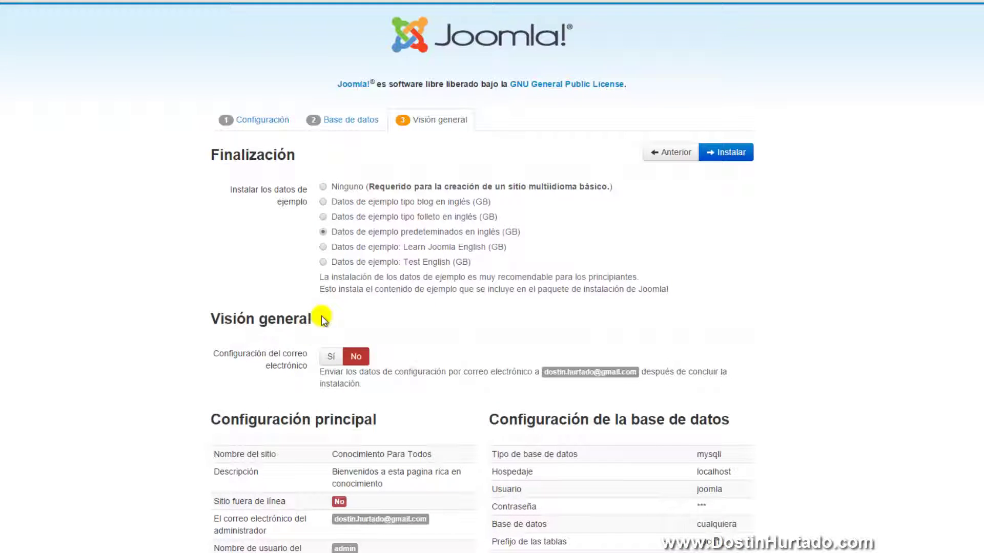
scroll(321, 316, down, 6)
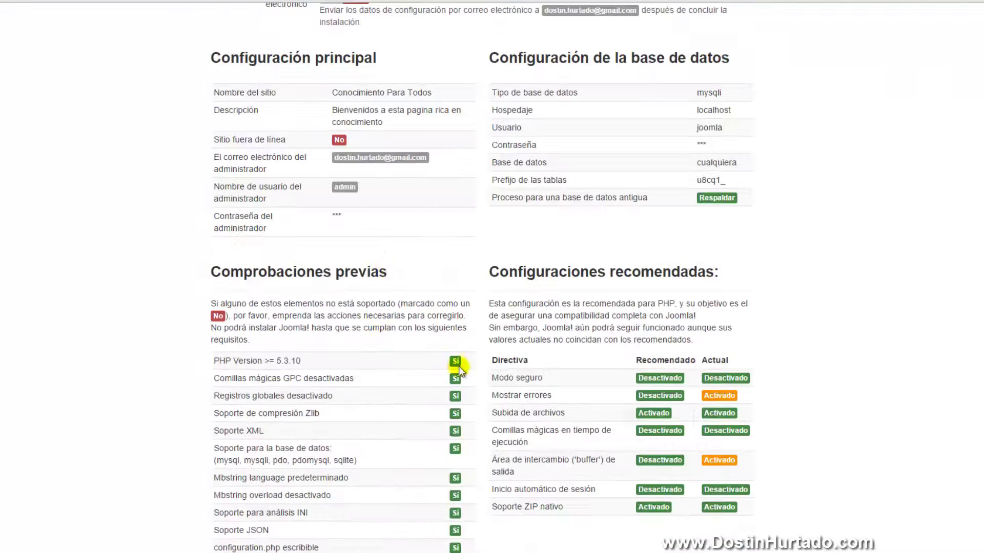
scroll(476, 345, up, 6)
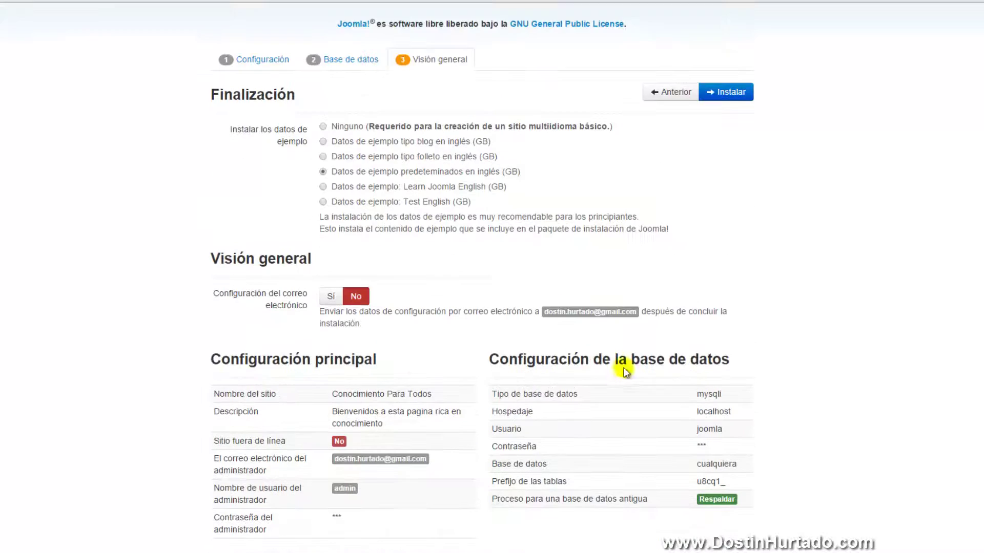
Run the installation, then delete the installation folder from the joomla directory
click(726, 154)
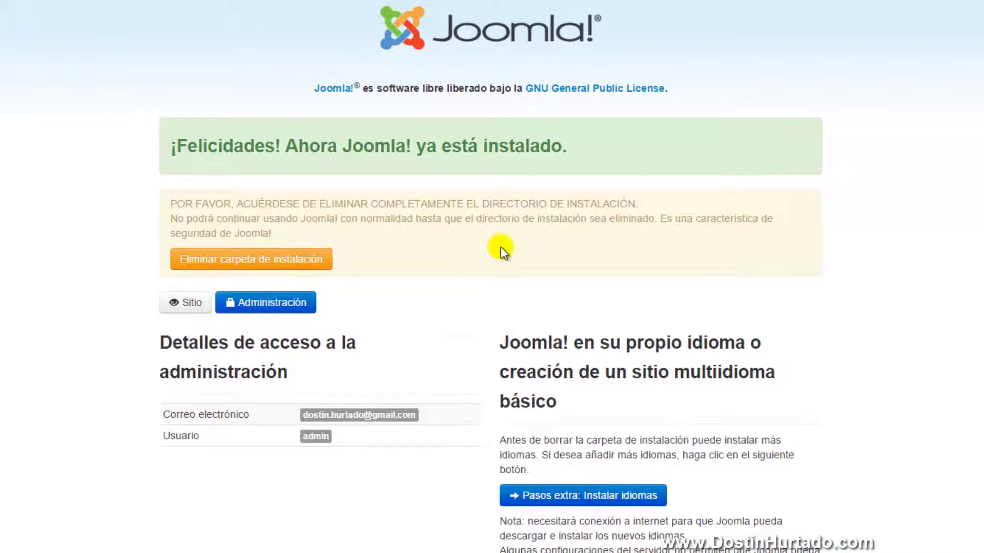
mouse_move(72, 543)
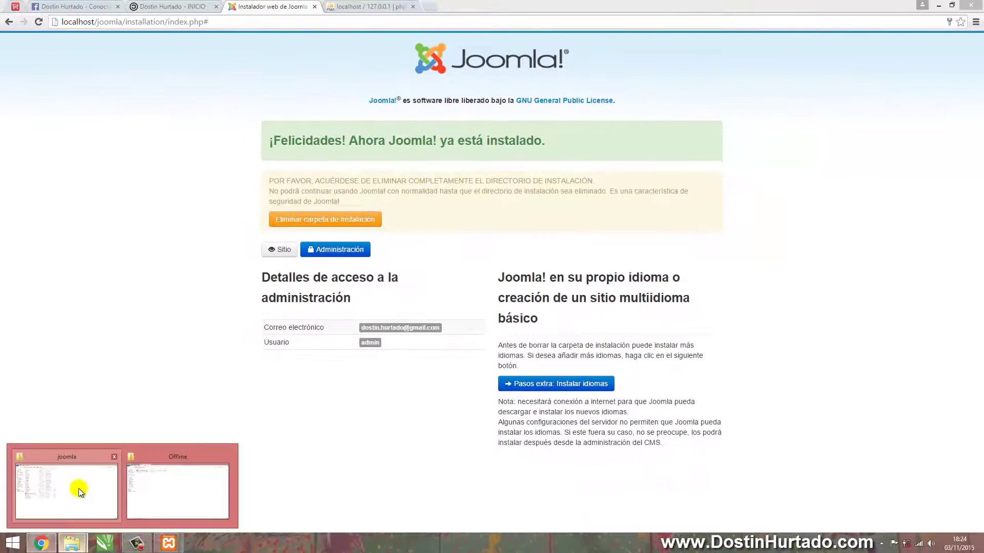
click(80, 490)
drag(270, 393, 156, 90)
click(294, 432)
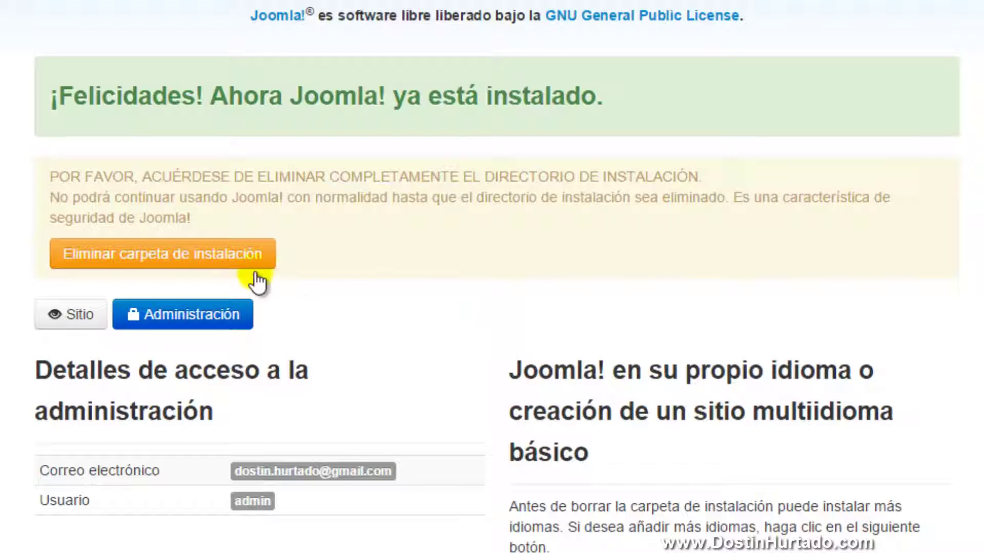
click(175, 255)
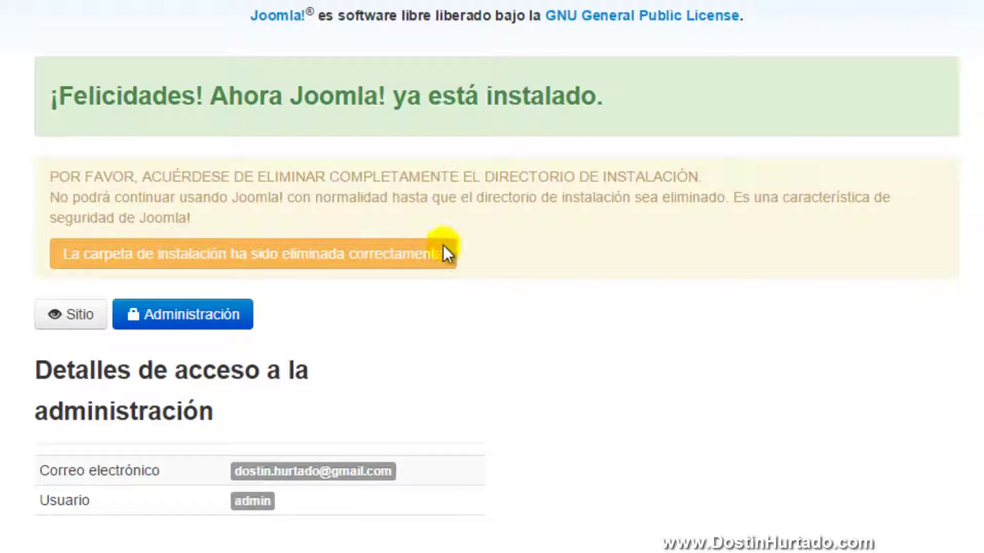
View the new Conocimiento Para Todos front page at localhost/joomla
click(71, 315)
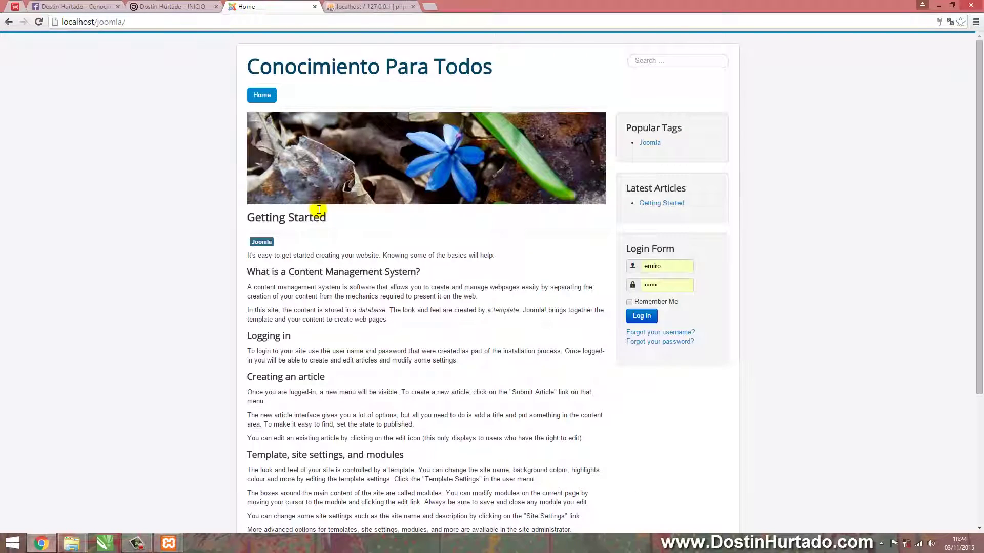
scroll(468, 153, down, 4)
scroll(477, 197, up, 4)
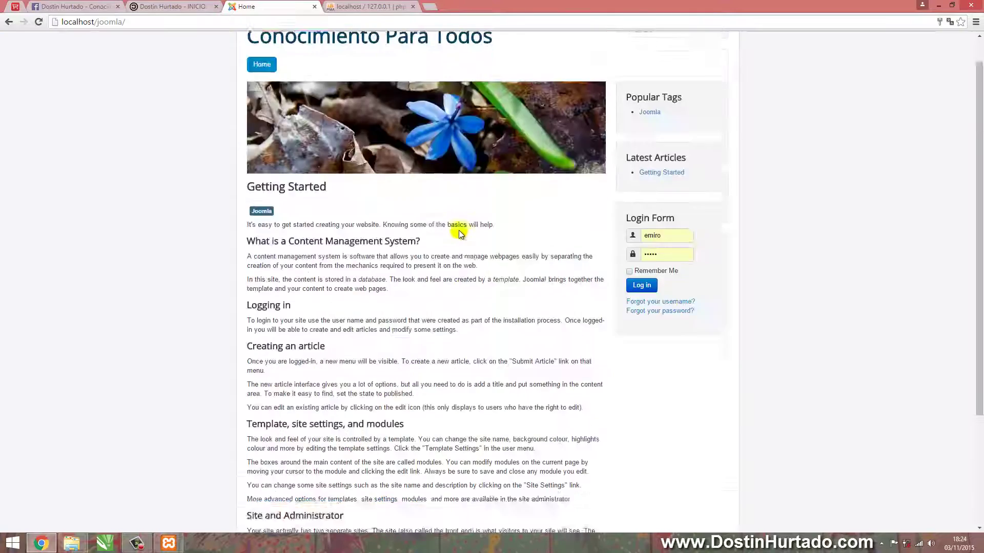
scroll(400, 287, down, 4)
scroll(387, 328, up, 4)
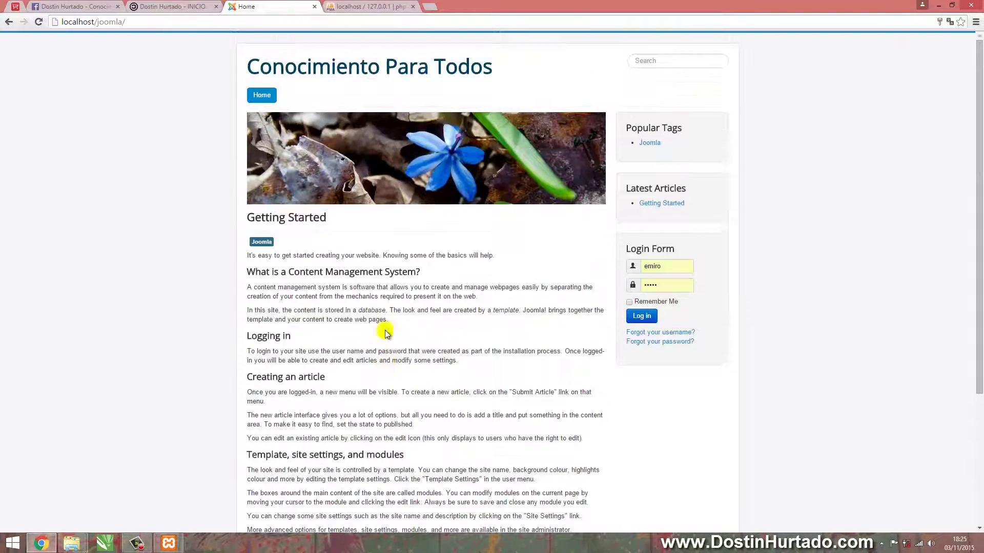
Load conocimientoparatodos.com/web in a new browser tab
click(394, 5)
click(429, 6)
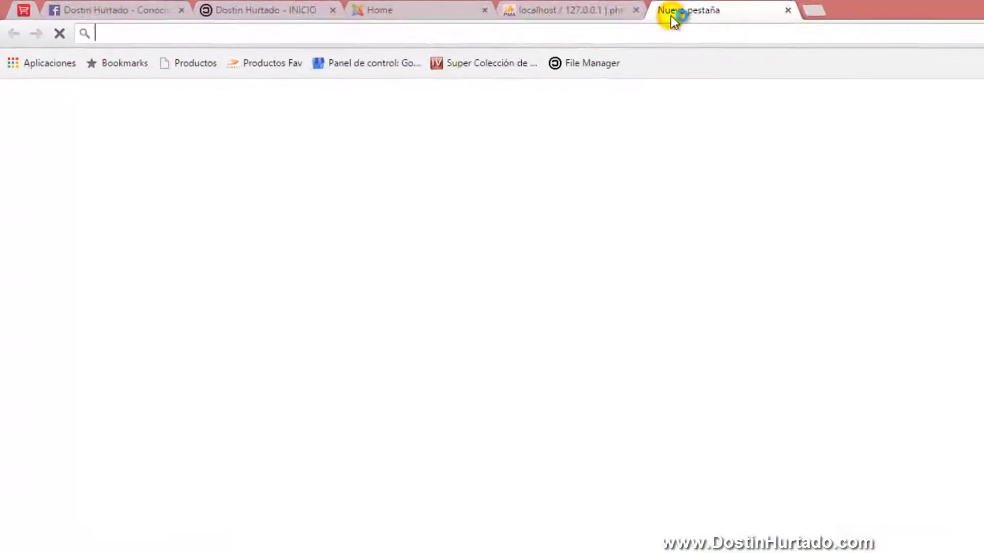
text(conocimiento)
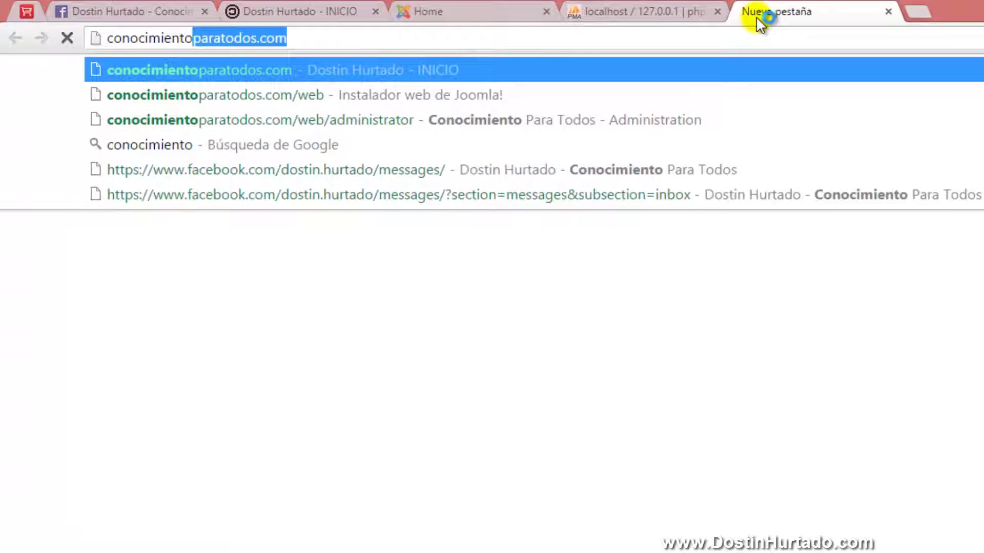
key(Down)
key(Return)
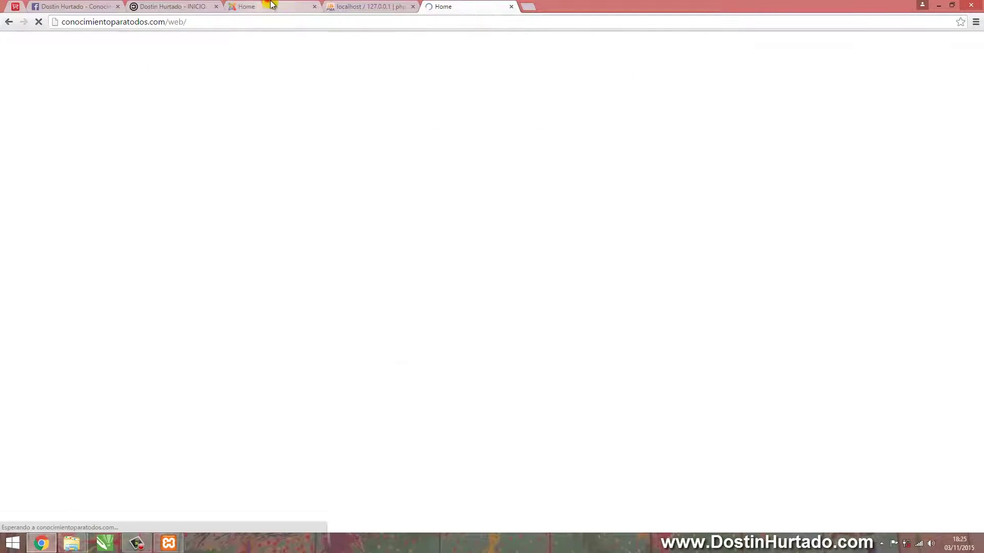
drag(269, 7, 368, 6)
click(449, 6)
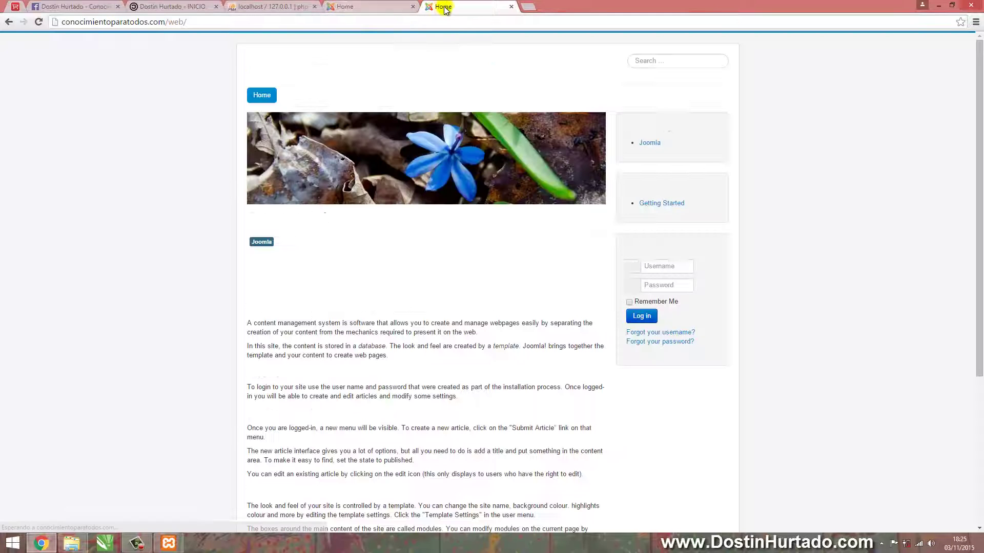
Inspect the article's centered ¡BIENVENIDOS A MI PAGINA WEB! heading
scroll(435, 81, down, 4)
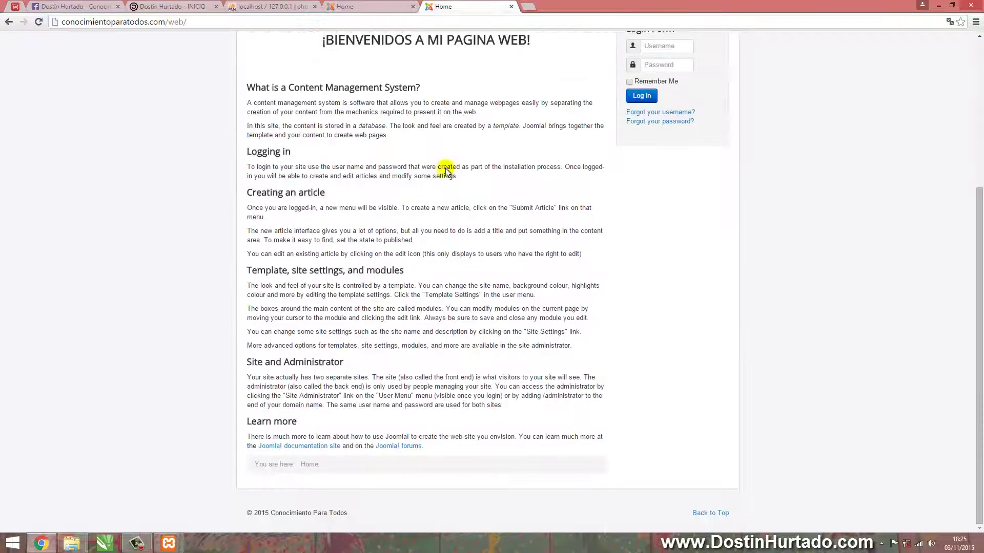
scroll(446, 164, up, 4)
scroll(452, 161, up, 1)
drag(328, 260, 492, 261)
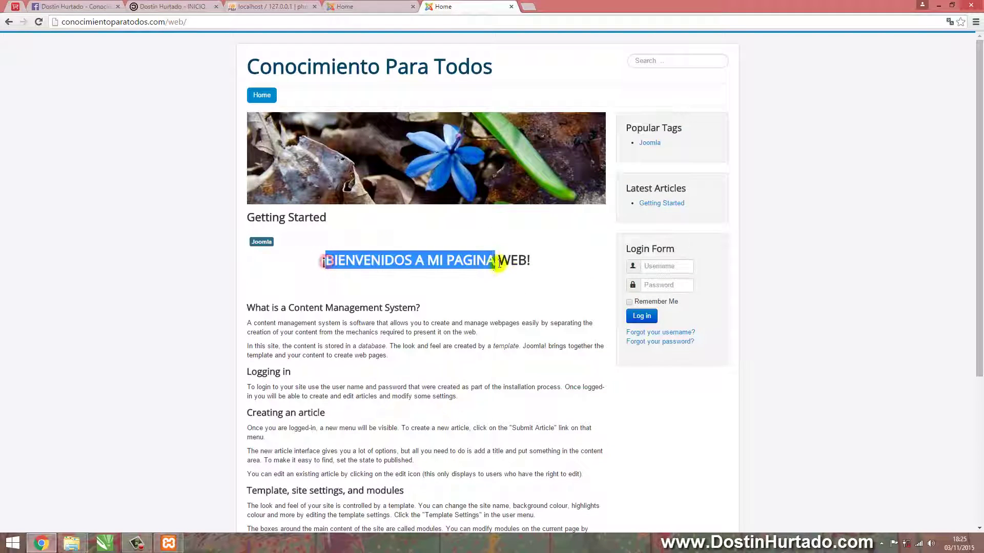
click(509, 259)
Back on the local site tab, load localhost/joomla/administrator and clear the prefilled username
click(362, 5)
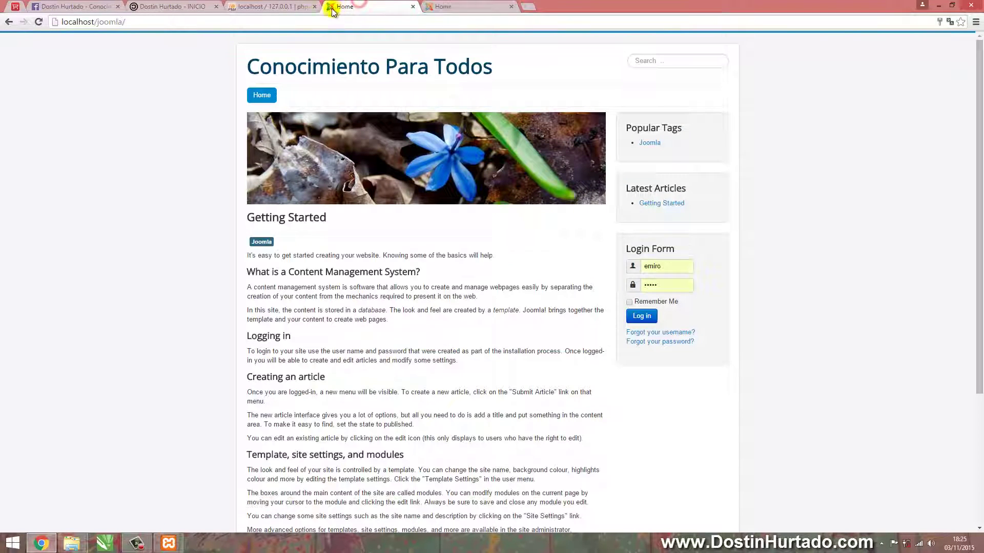
click(194, 22)
scroll(359, 312, down, 4)
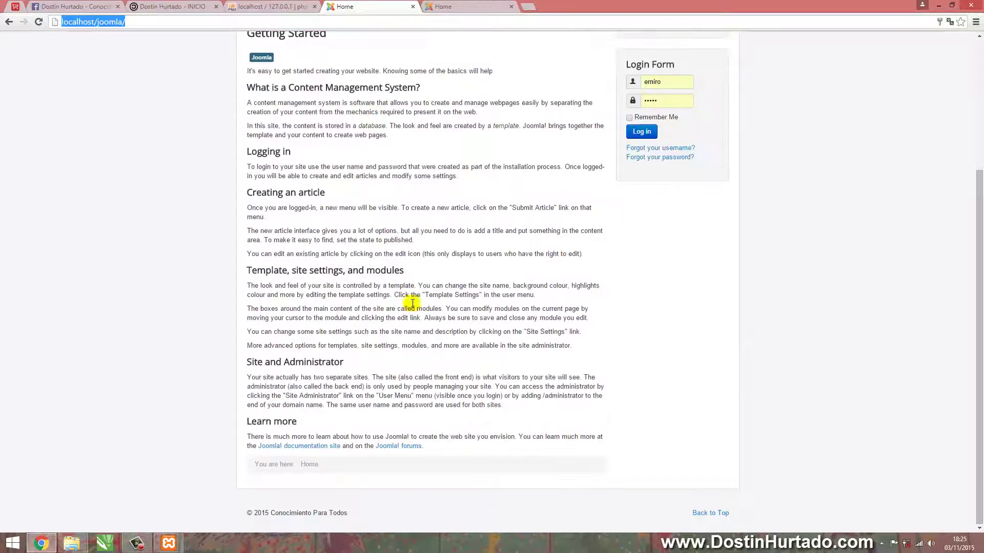
scroll(408, 307, up, 4)
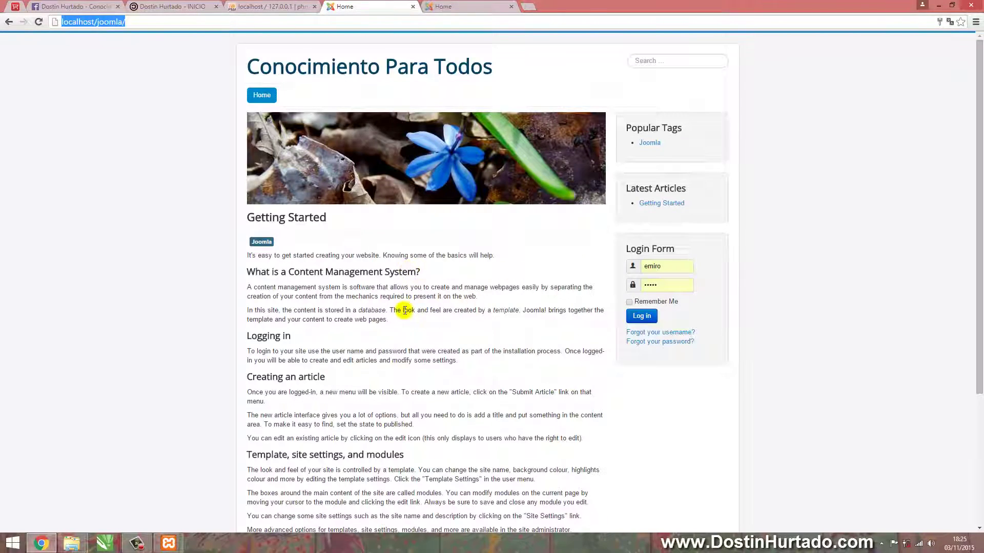
click(403, 310)
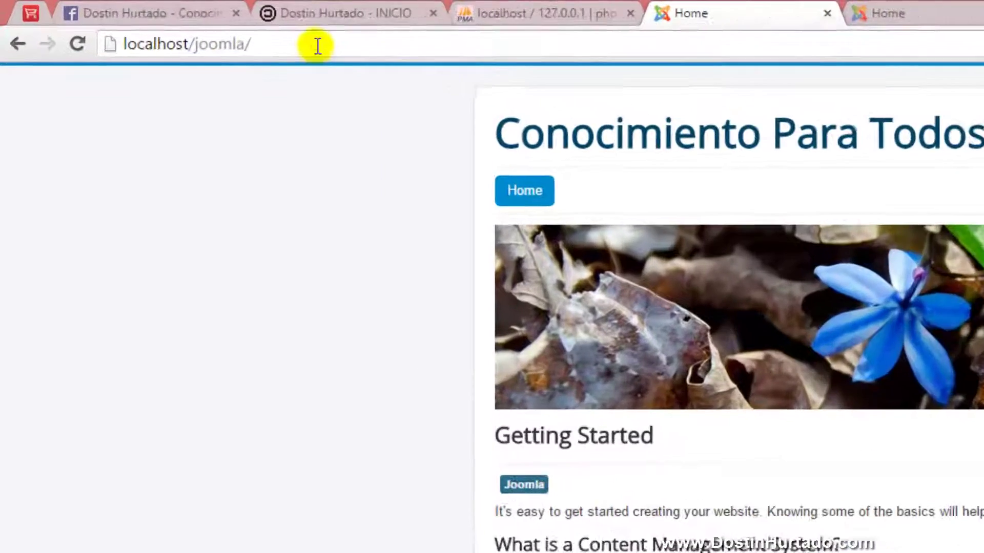
click(175, 24)
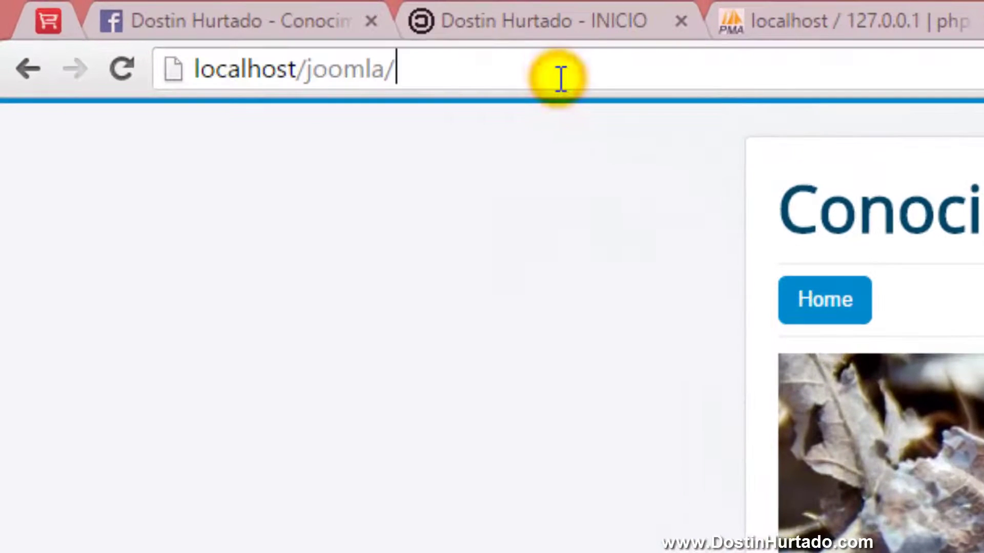
text(administrator)
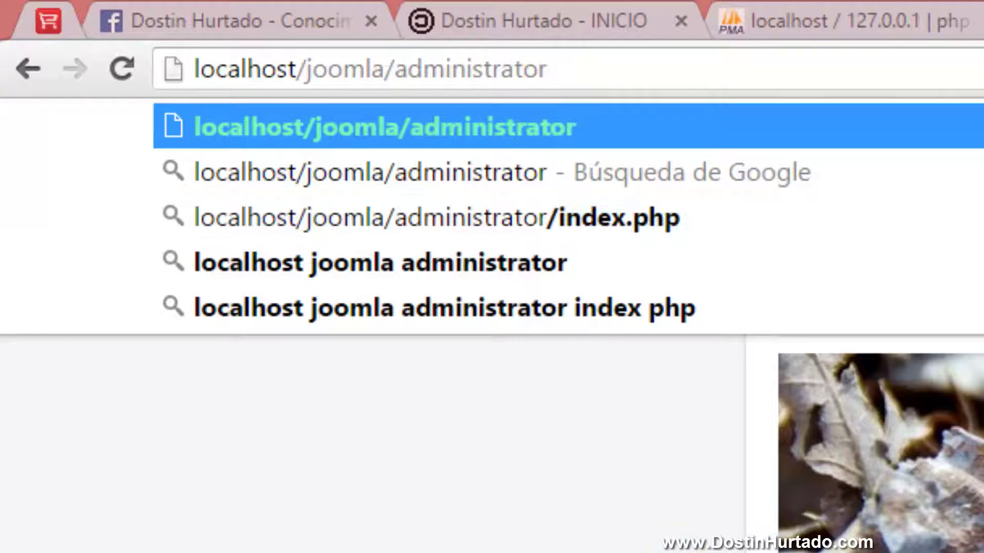
key(Return)
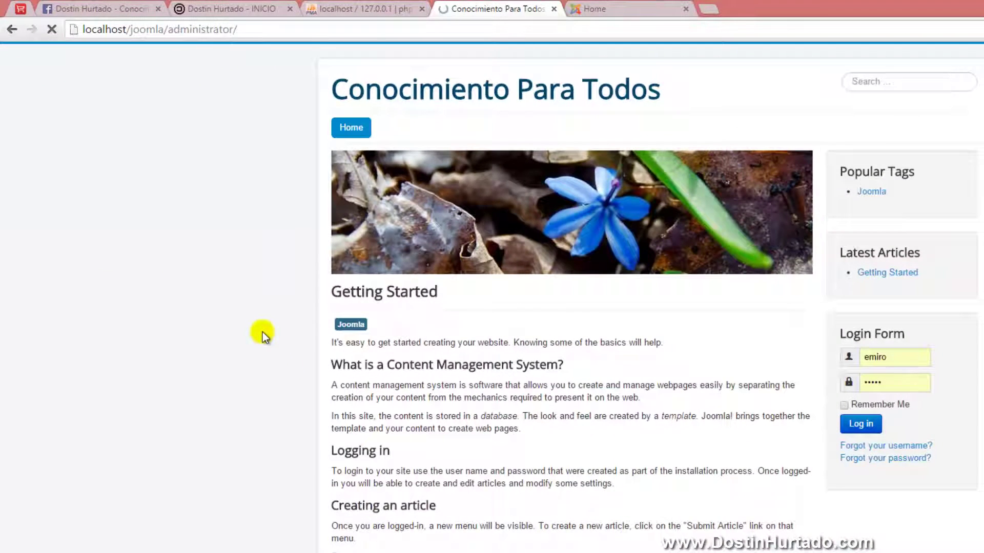
key(BackSpace)
key(BackSpace)
key(BackSpace)
key(BackSpace)
key(BackSpace)
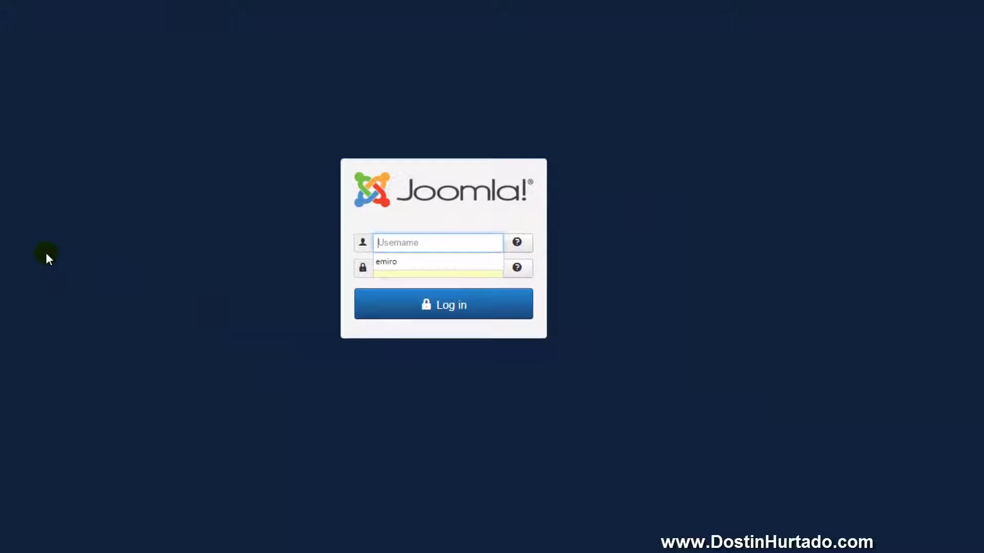
Try the browser-suggested username with a first password, then erase that password
text(d)
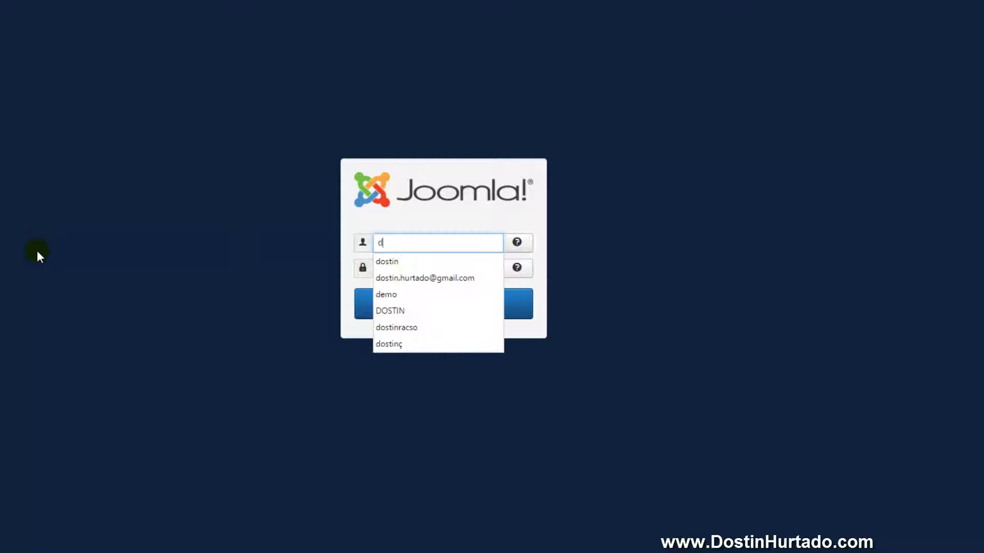
key(Down)
key(Return)
key(Tab)
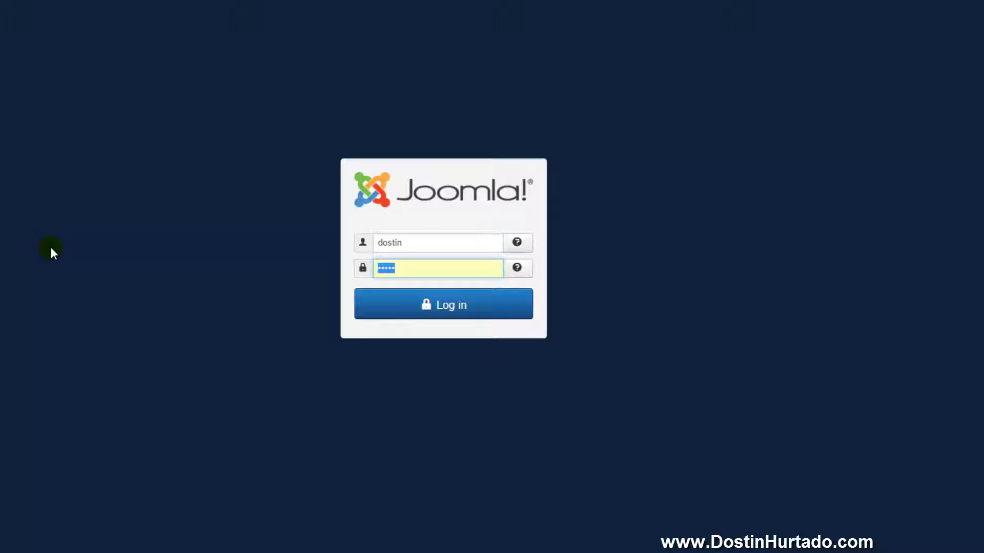
text(123)
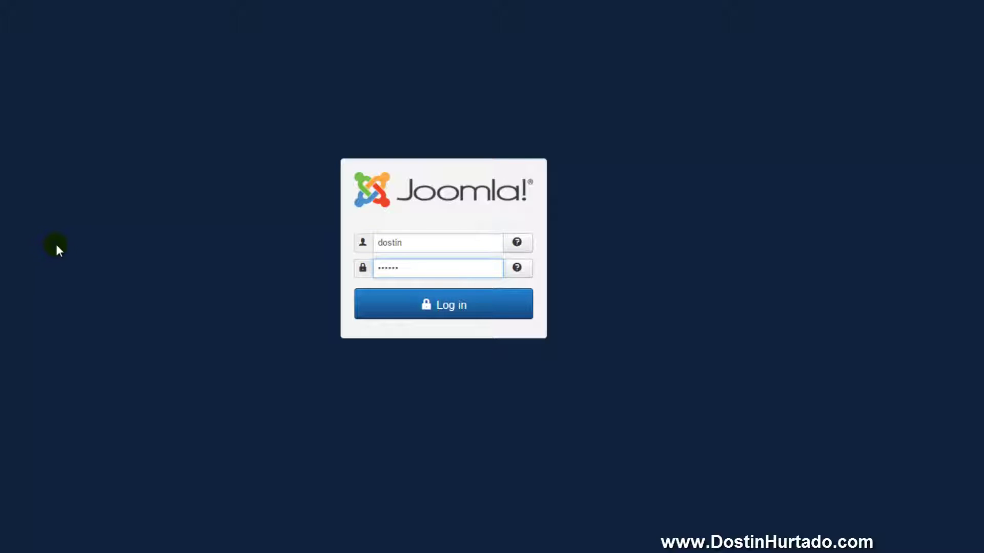
key(ctrl+a)
key(BackSpace)
Replace the username with admin, enter the account password and submit the login
key(shift+Tab)
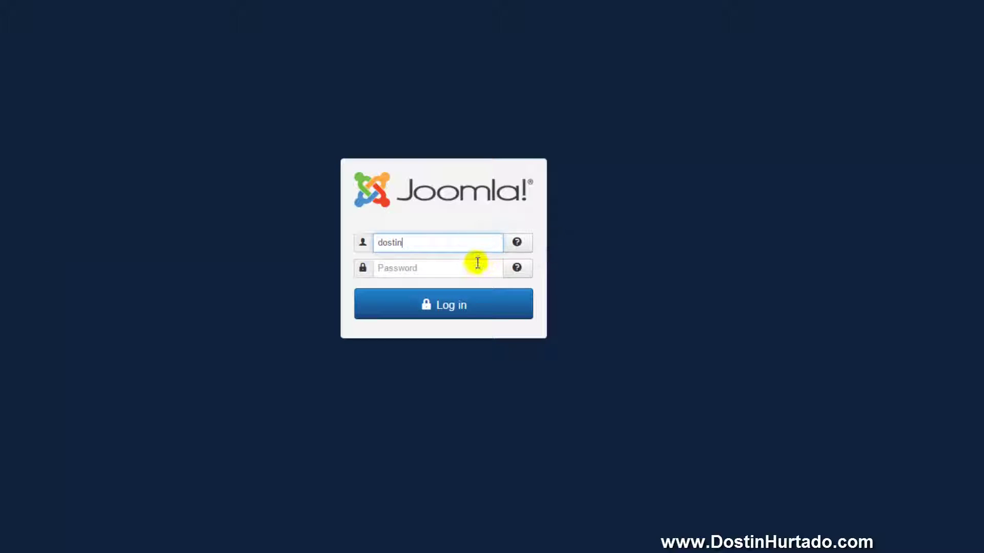
double_click(428, 242)
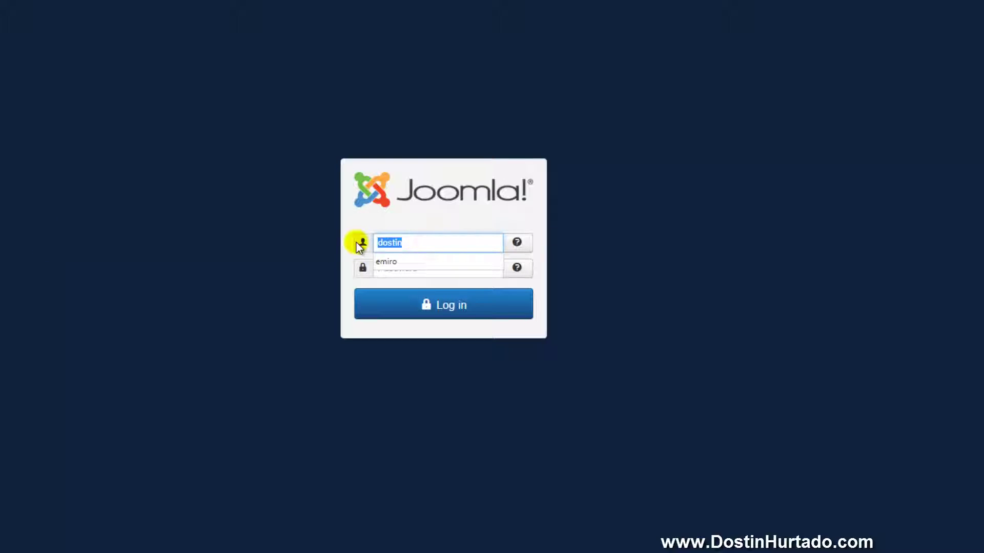
key(BackSpace)
text(admin)
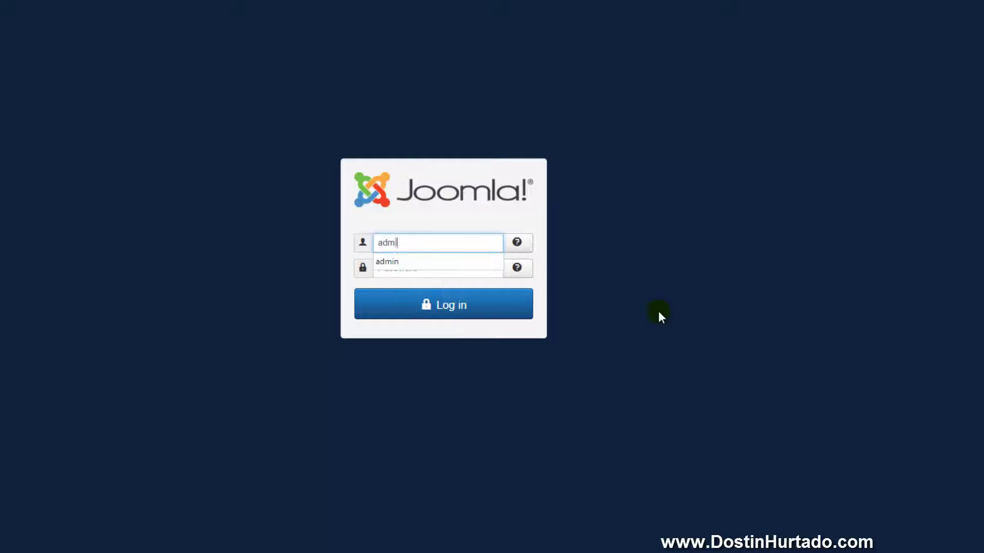
key(Tab)
text(123456)
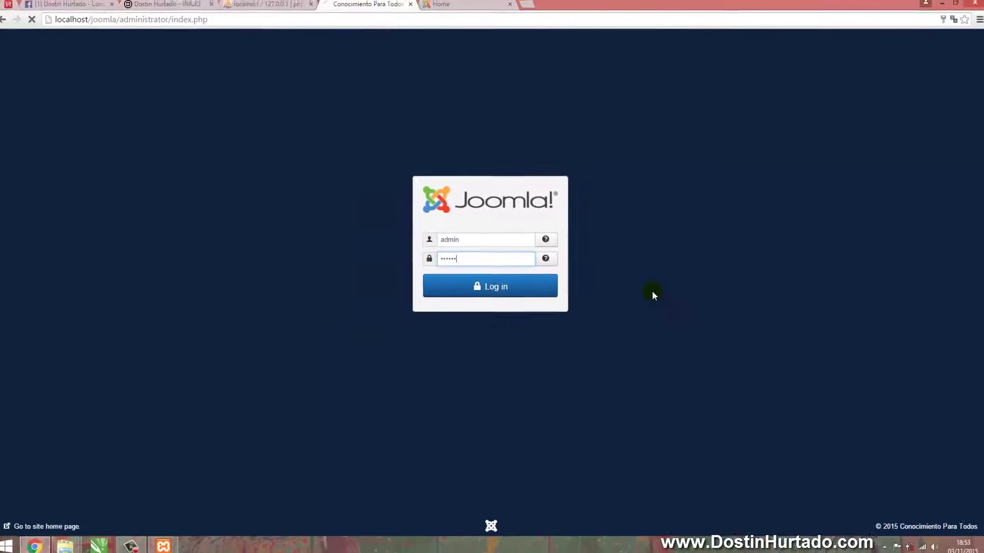
key(Return)
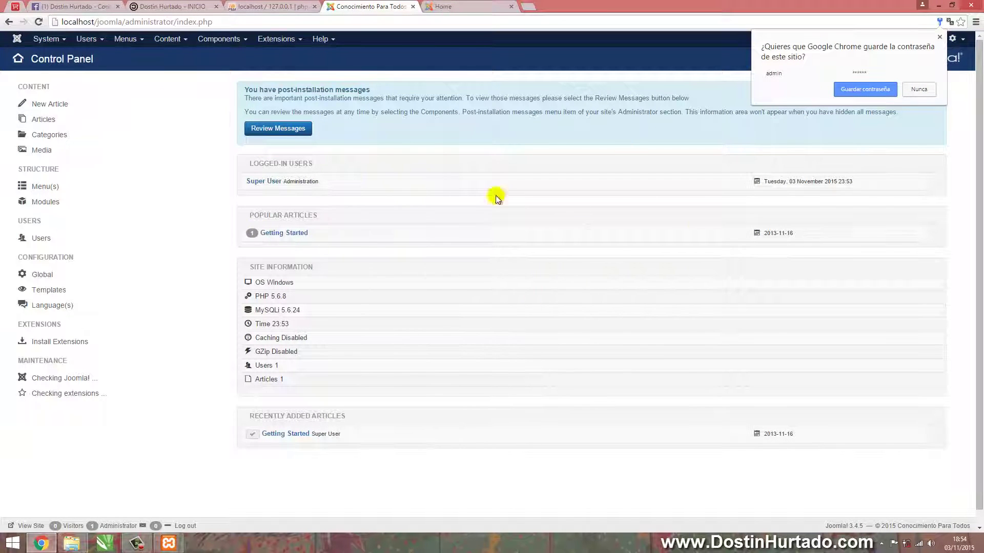
Dismiss the save-password prompt and open Getting Started from the Content > Articles list
click(871, 91)
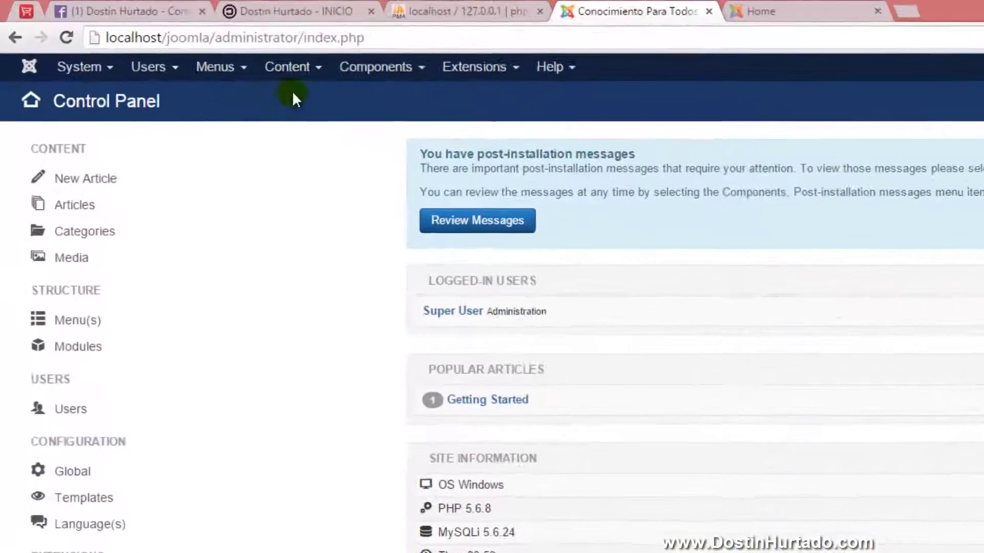
click(175, 43)
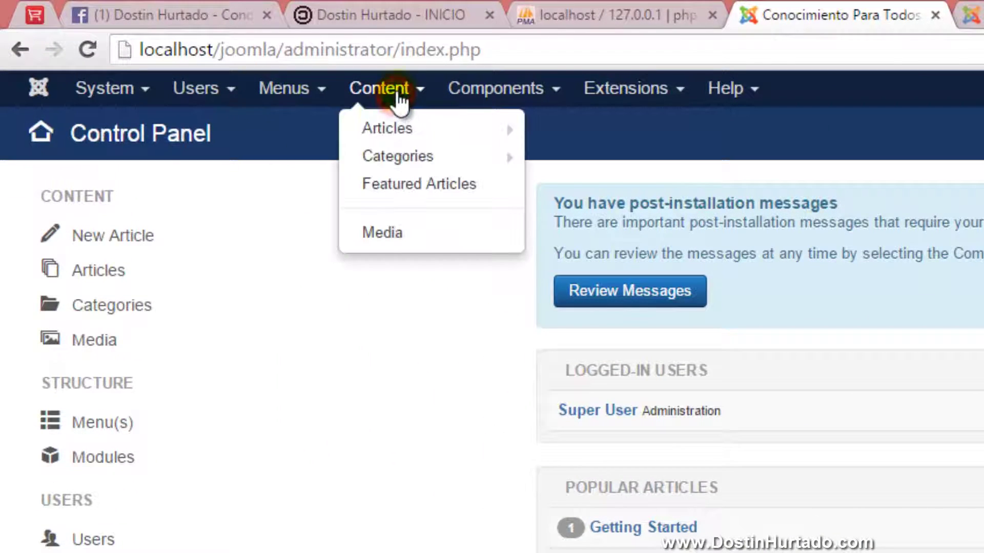
click(383, 125)
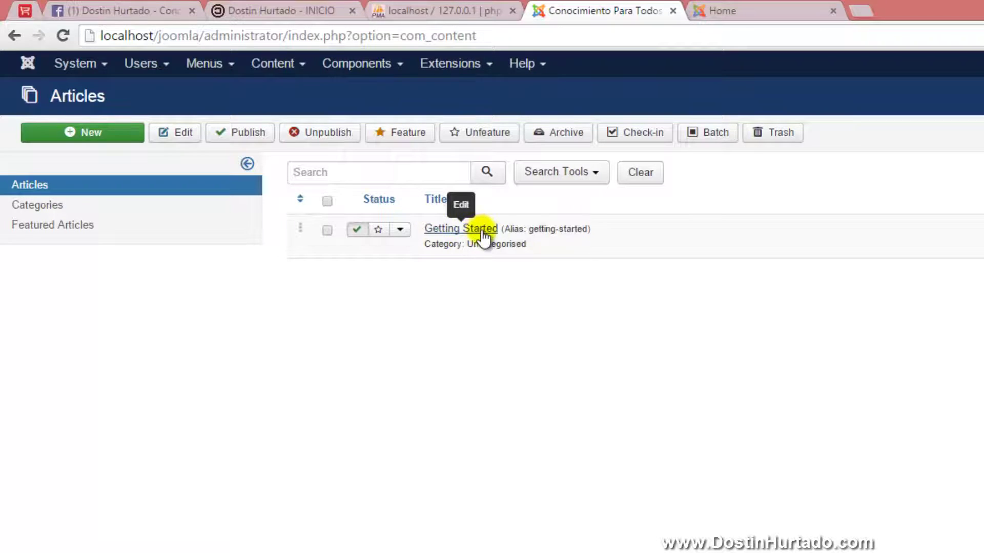
click(461, 229)
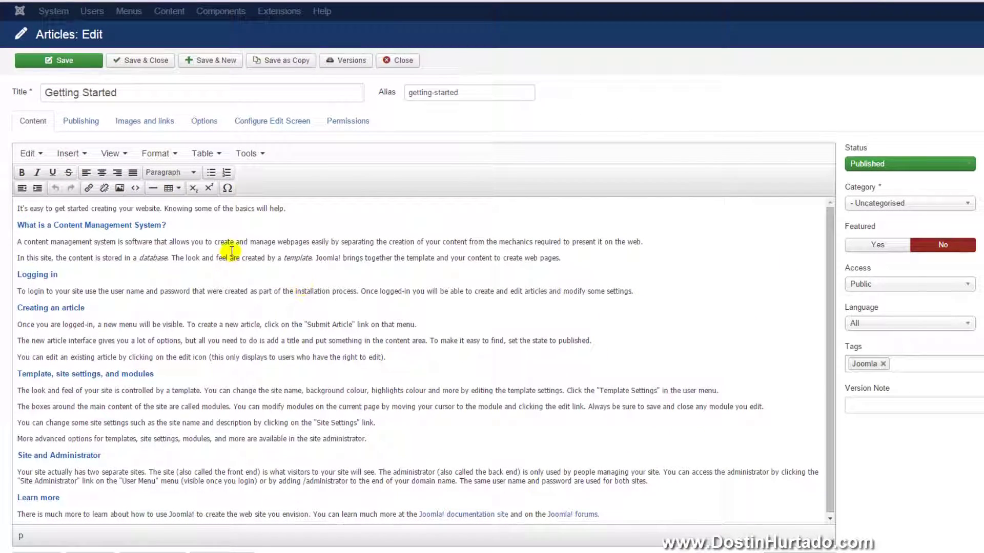
Insert '¡CONOCIMIENTO PARA TODOS!' above the first paragraph, formatted as centered, bold Heading 1
click(16, 206)
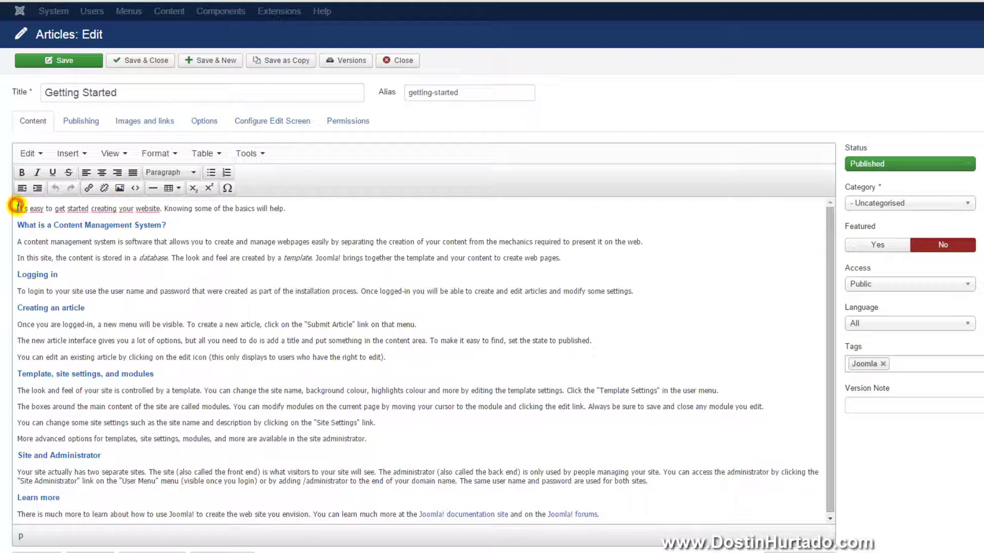
key(Return)
key(Return)
key(Return)
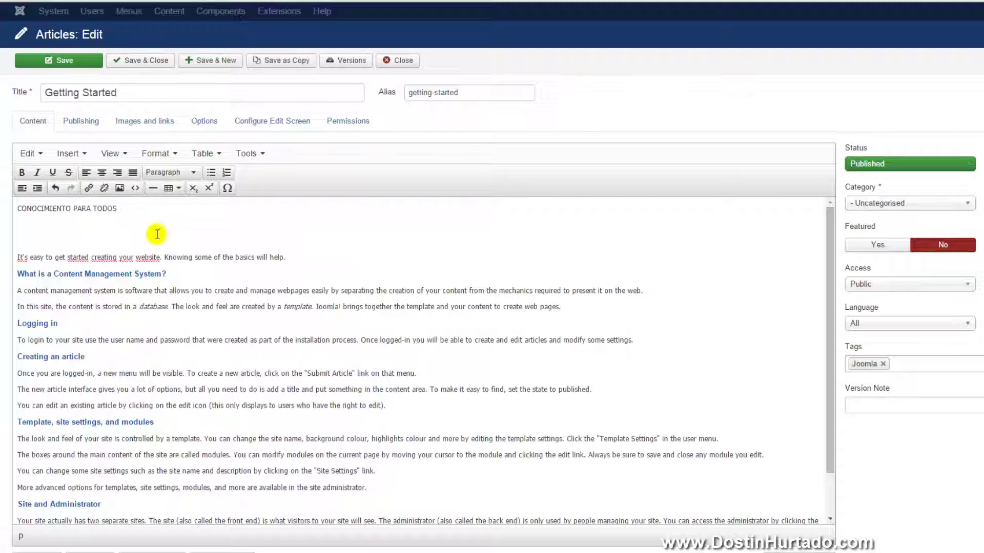
click(148, 210)
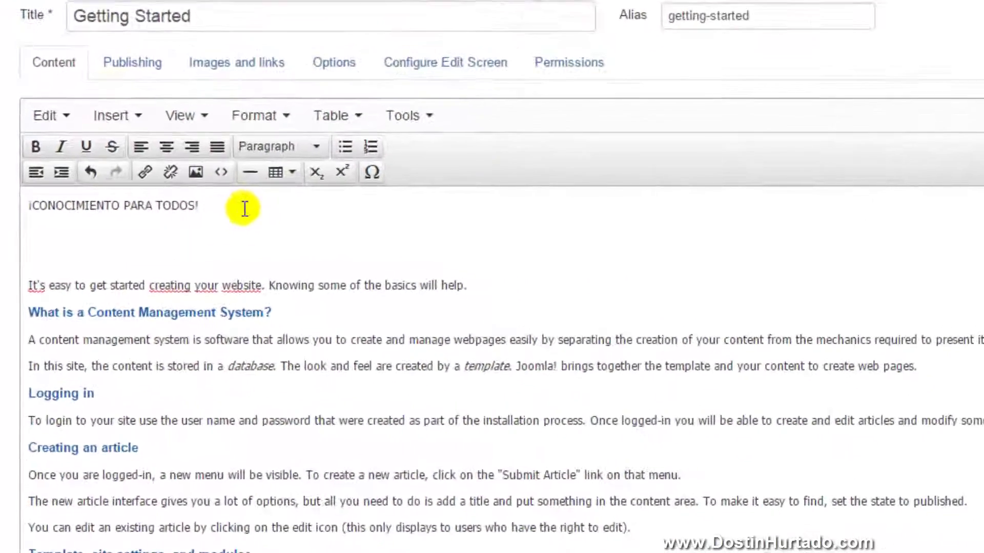
drag(149, 210, 21, 211)
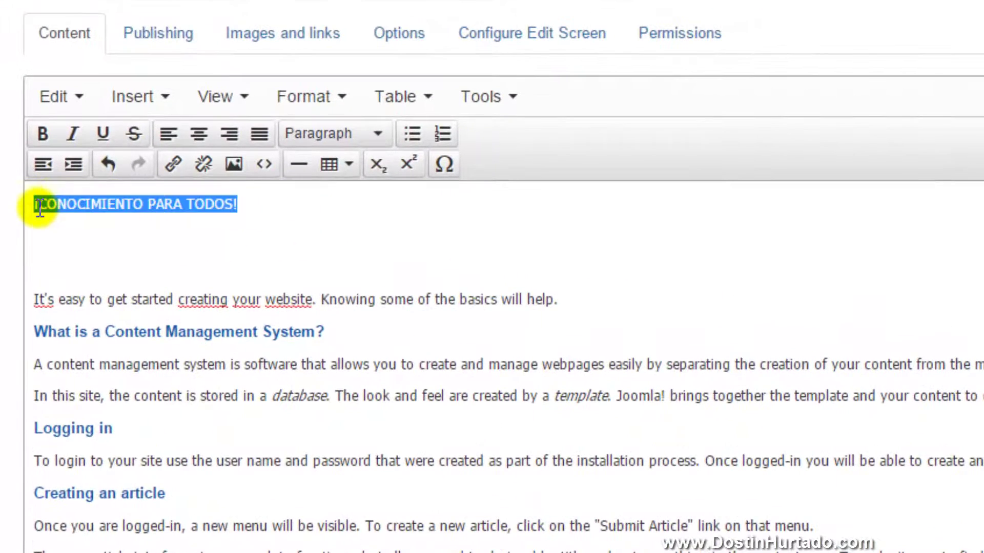
click(200, 135)
click(42, 134)
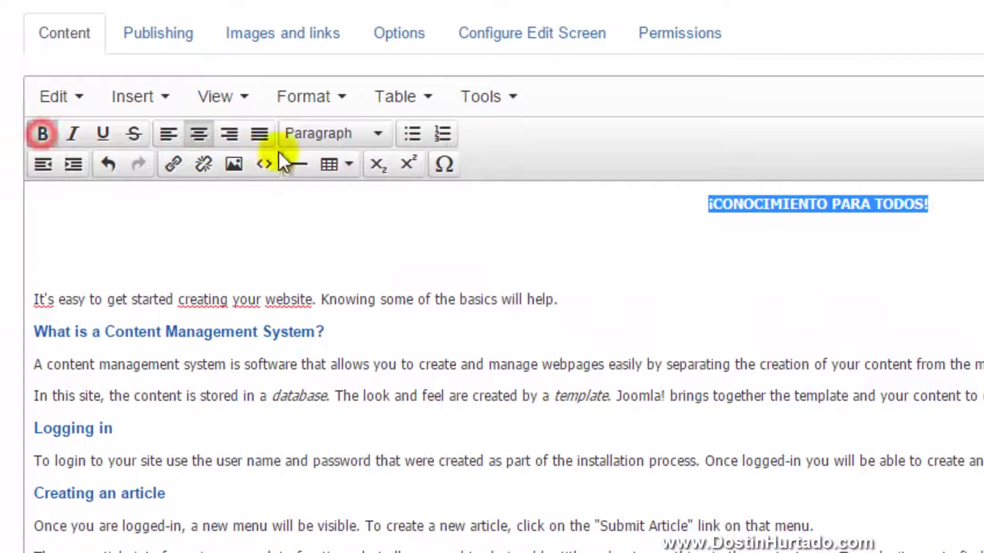
click(346, 135)
click(380, 279)
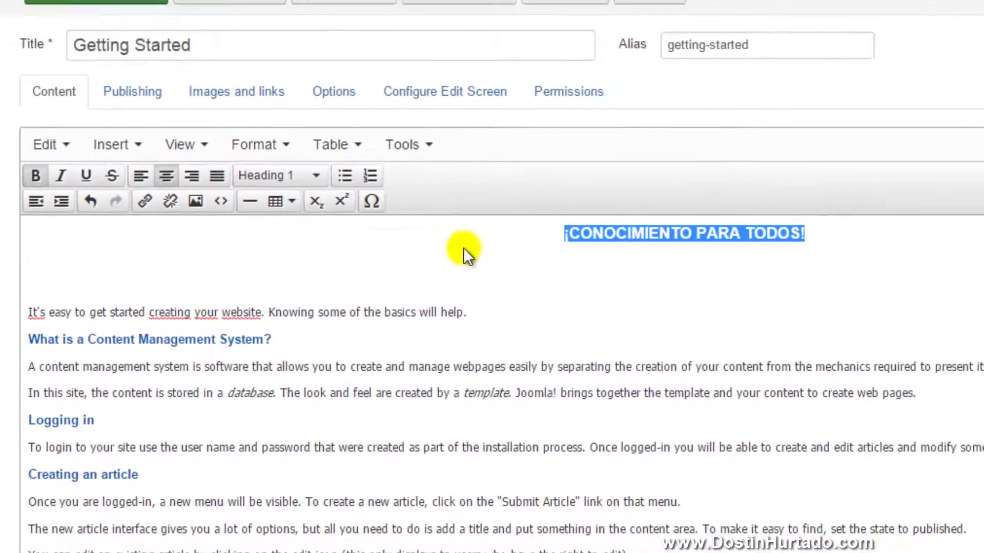
click(498, 227)
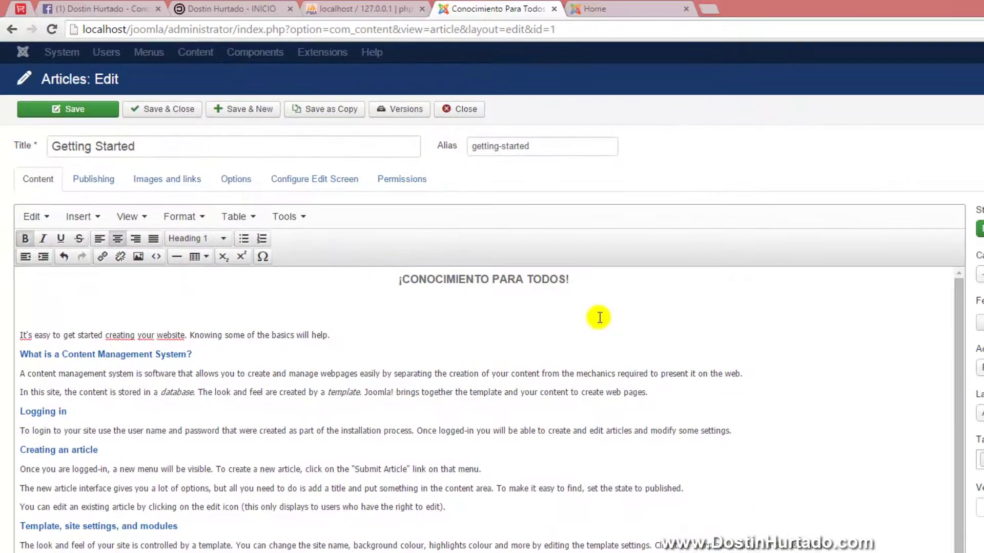
Save the edited Getting Started article and glance at the front page tab
click(92, 111)
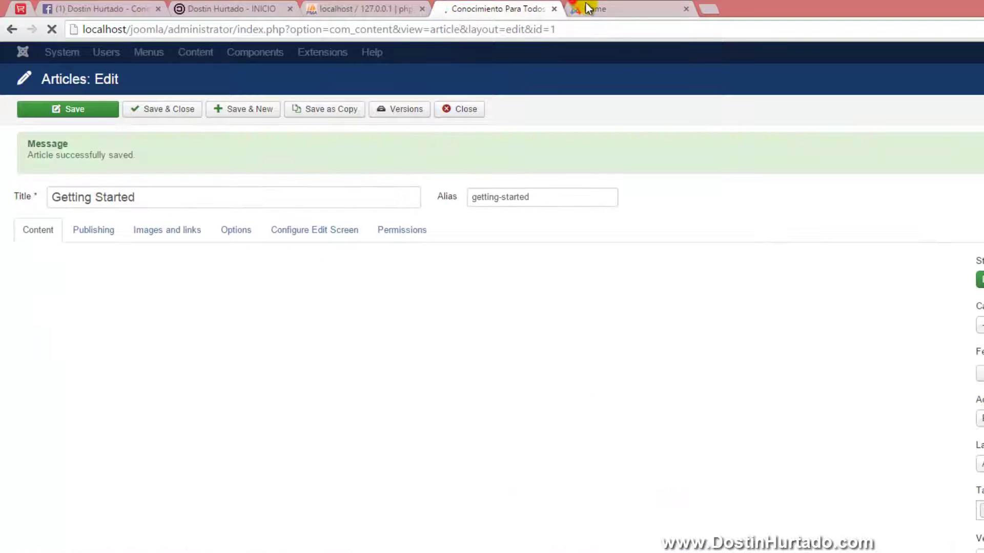
click(588, 8)
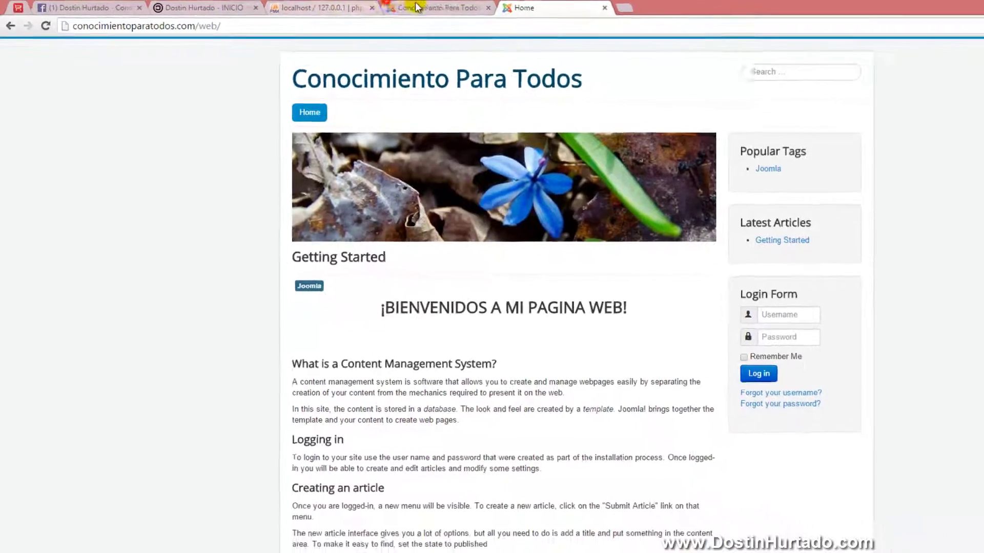
click(512, 9)
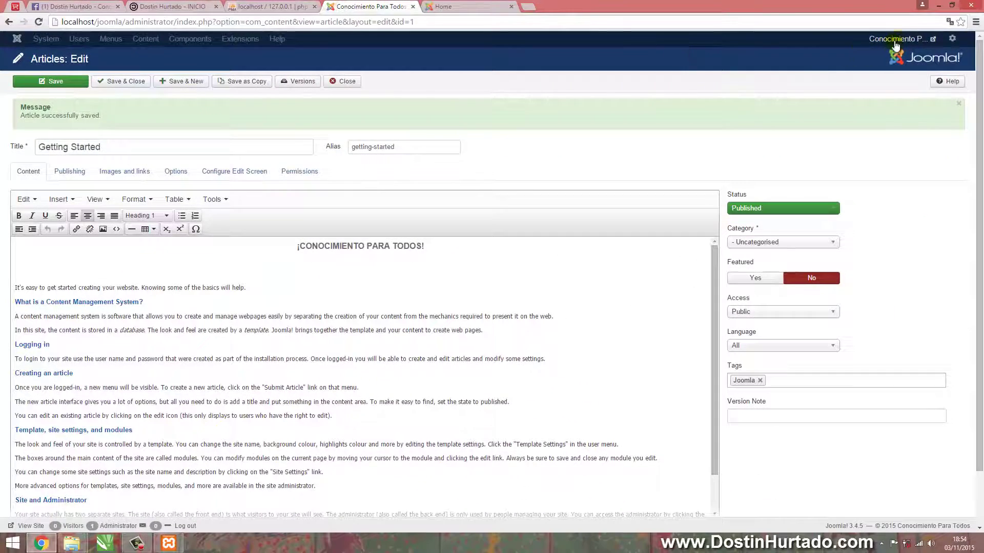
Open the live site in a new tab and review the new heading and article text
click(897, 38)
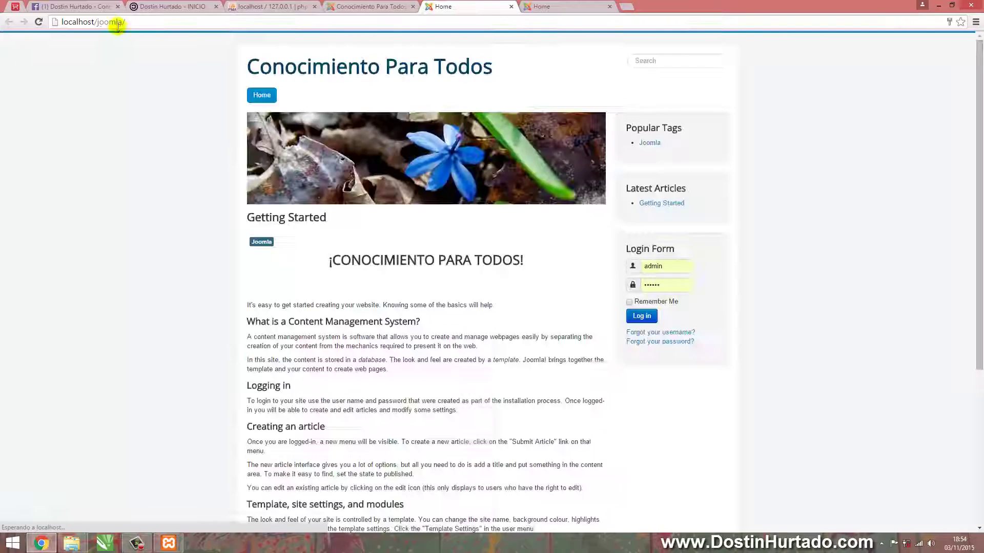
drag(330, 262, 528, 259)
click(538, 261)
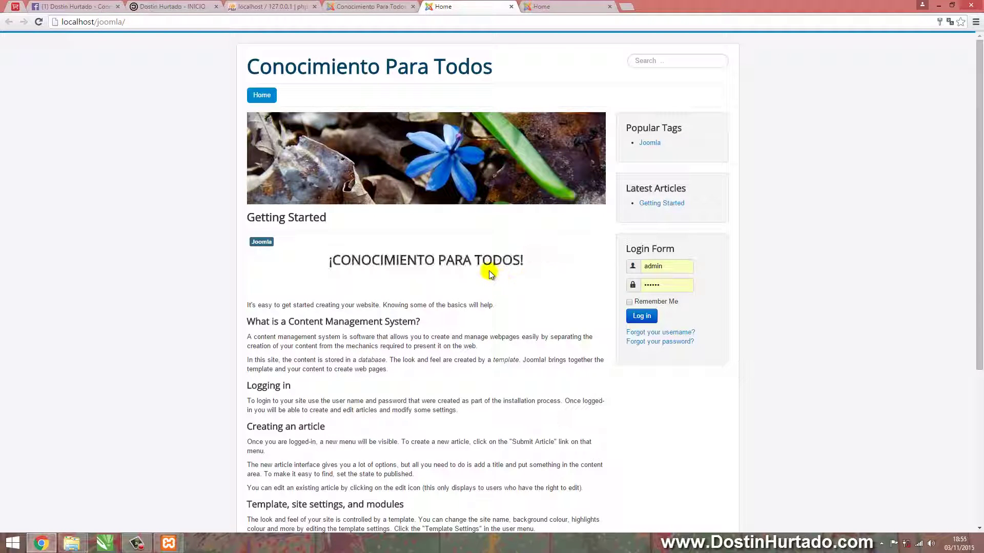
scroll(436, 295, down, 4)
drag(335, 151, 483, 374)
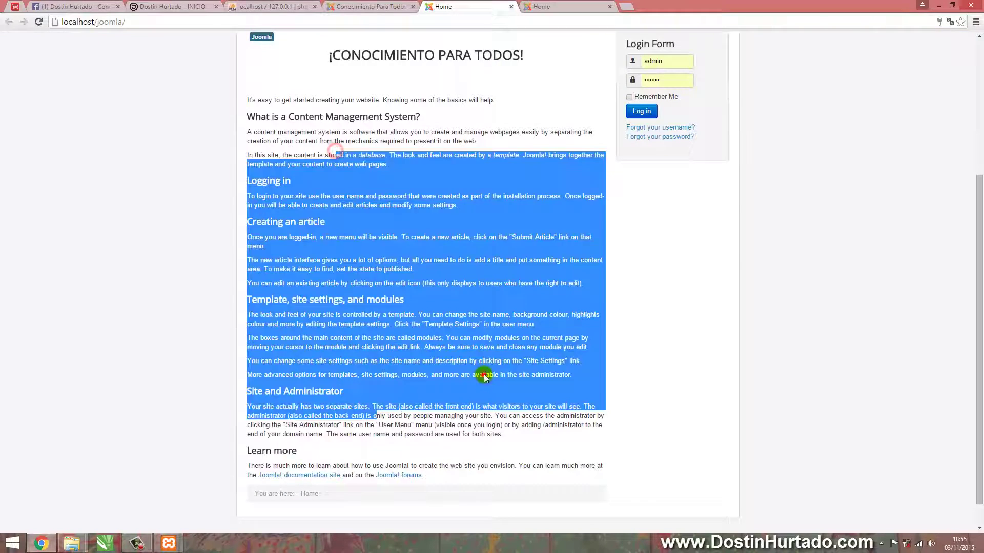
click(483, 373)
click(369, 6)
Delete the 'What is a Content Management System?' and 'Logging in' sections and save
scroll(121, 330, down, 1)
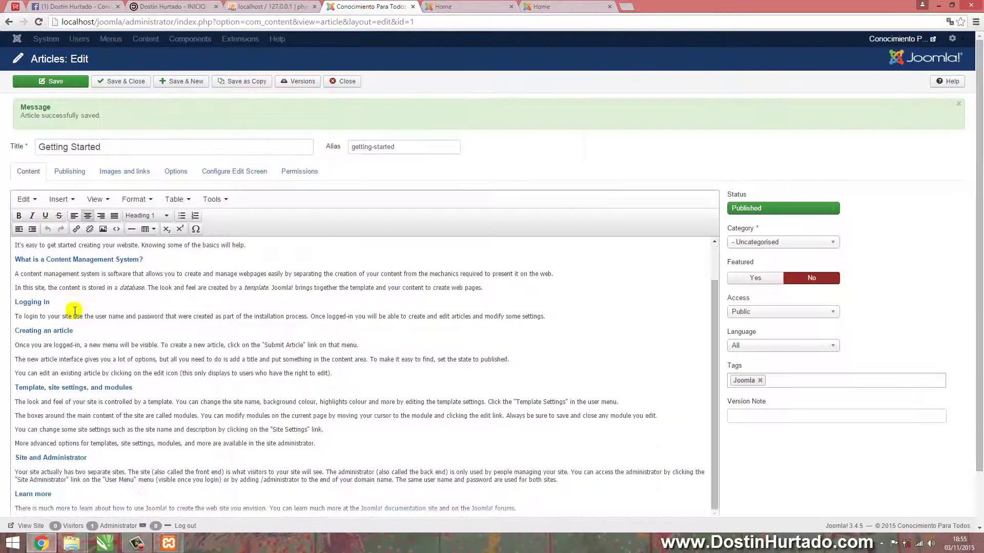
scroll(71, 312, up, 1)
drag(15, 301, 567, 360)
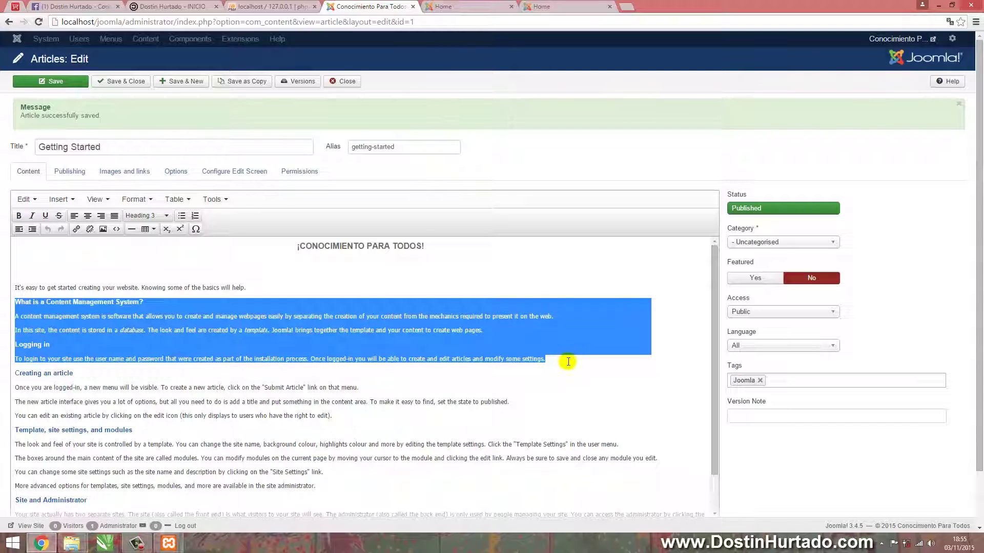
key(Delete)
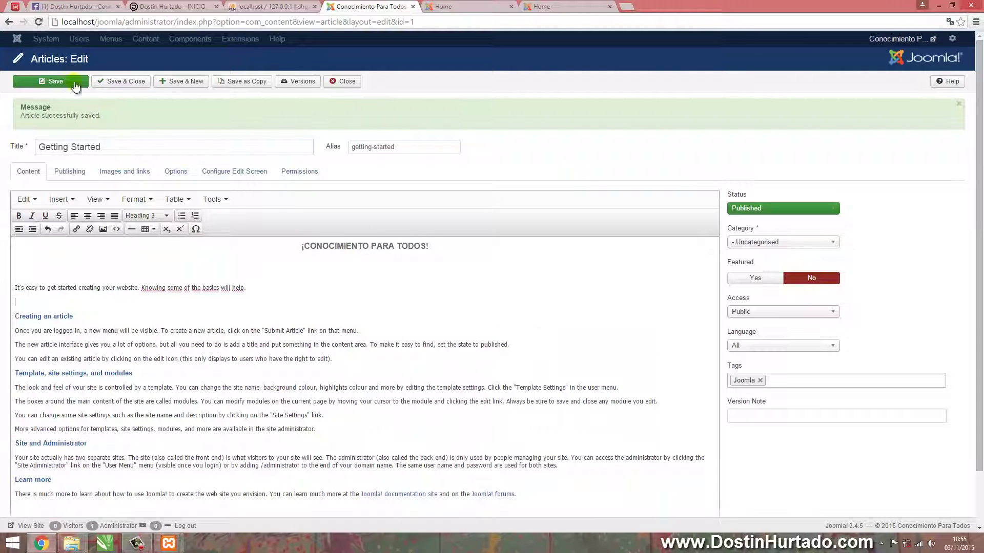
click(74, 81)
Reload the front page tab to display the shortened article
click(451, 6)
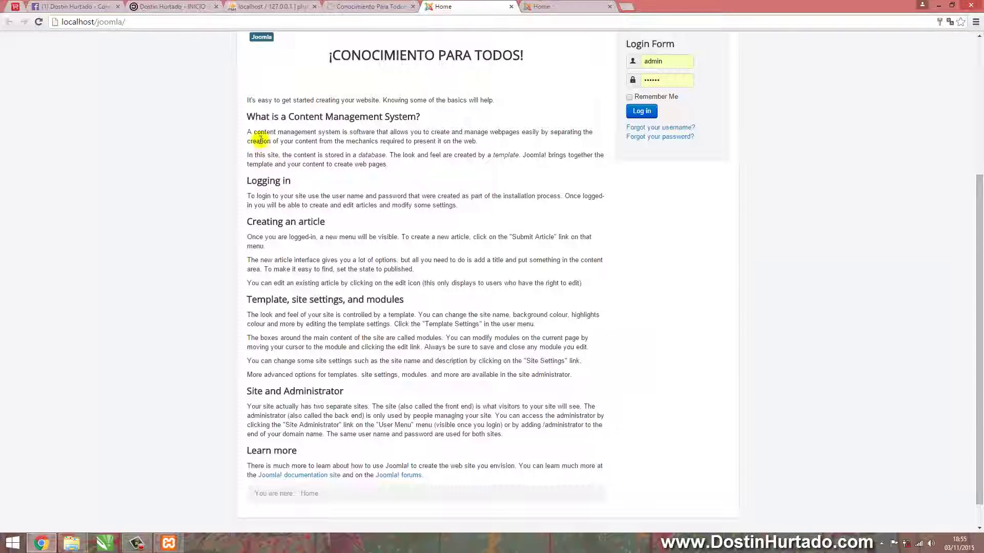
drag(247, 116, 345, 155)
scroll(359, 157, up, 2)
click(358, 202)
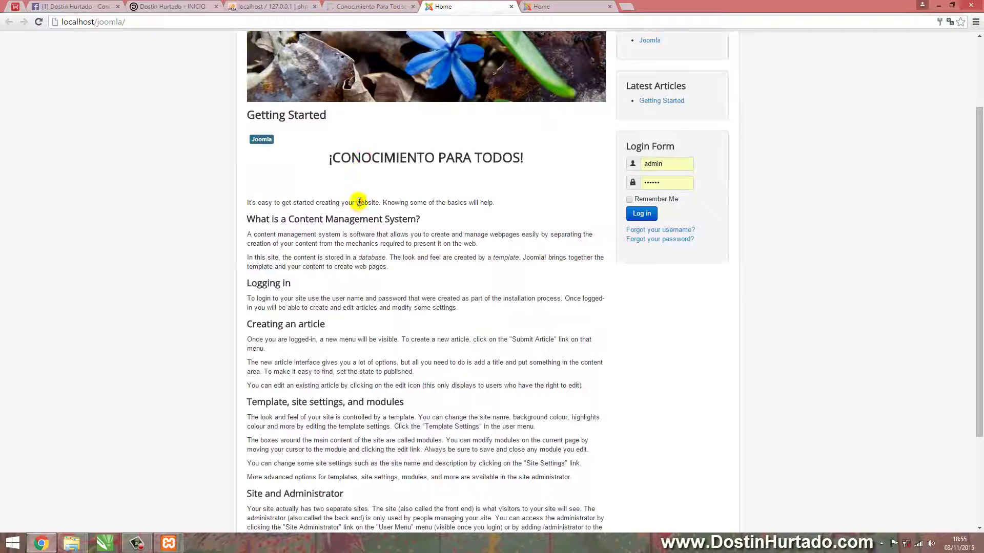
key(F5)
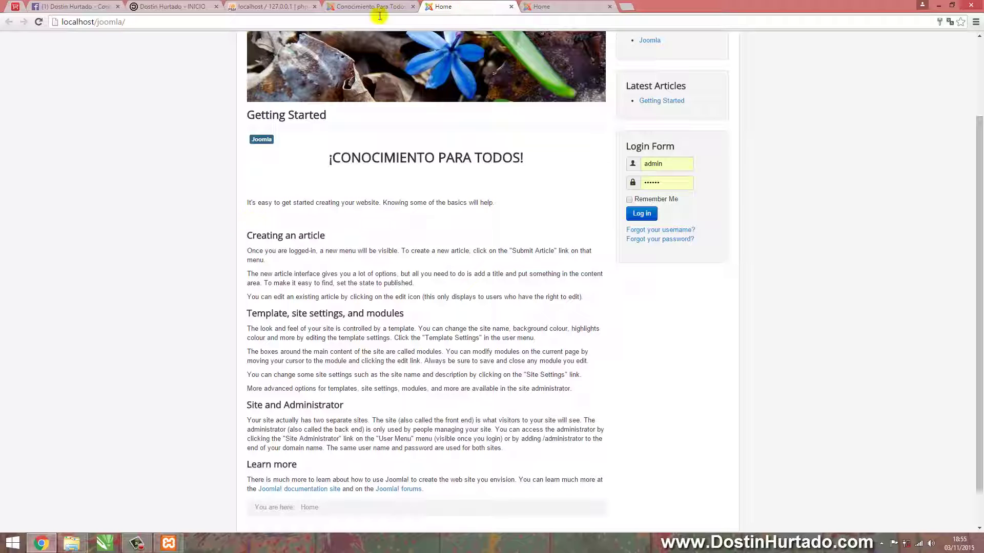
Switch to the INICIO tab and scroll through the author's website, ending back at the top
click(205, 7)
scroll(186, 183, up, 5)
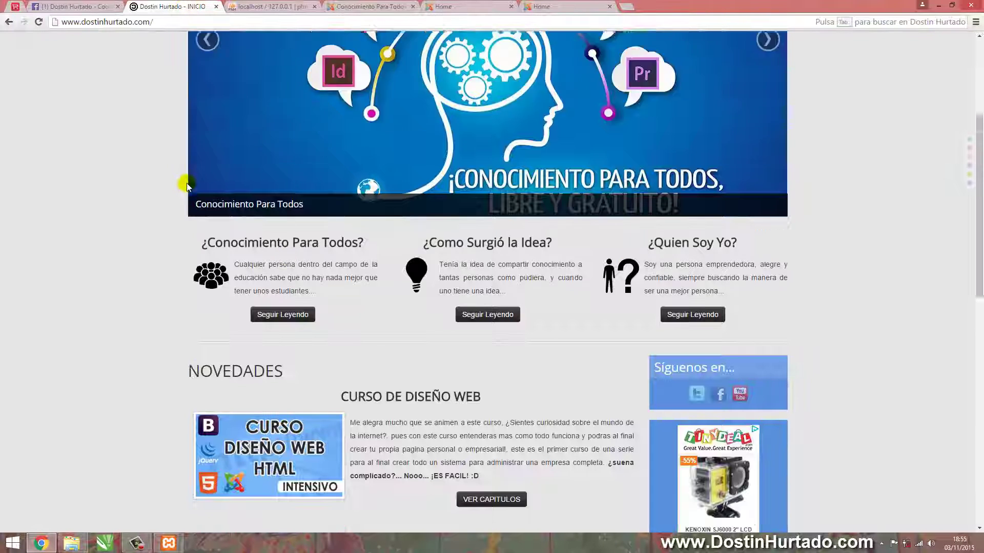
scroll(146, 176, down, 1)
scroll(137, 191, down, 10)
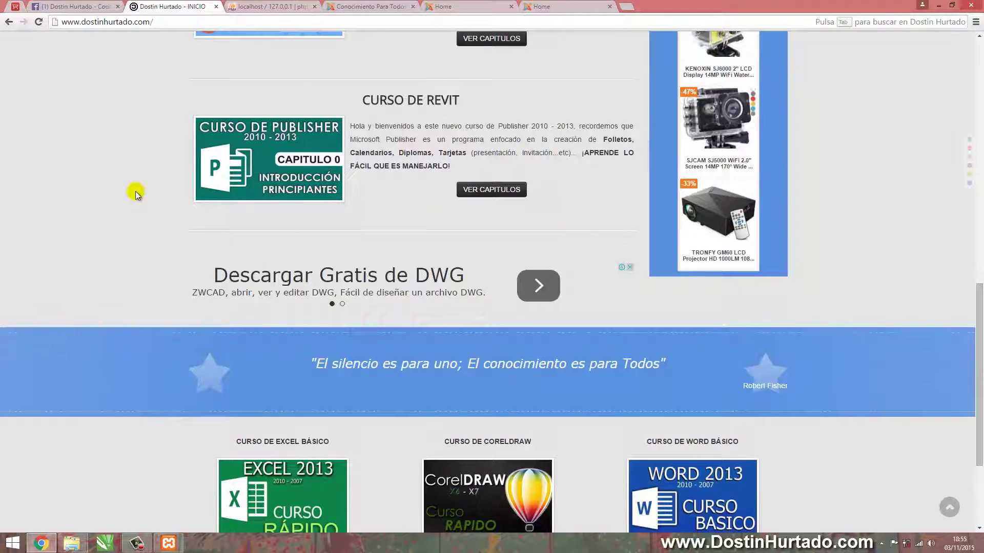
scroll(135, 192, up, 10)
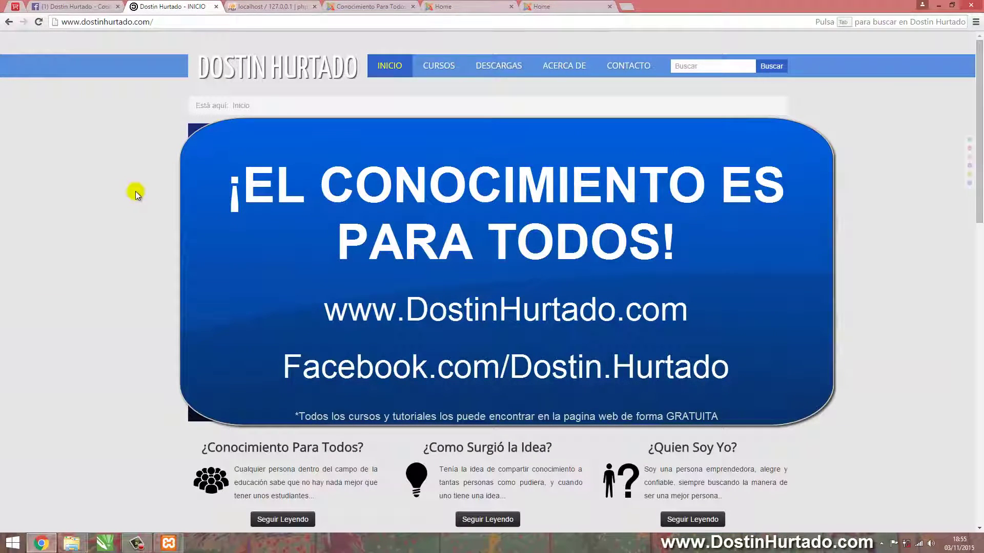